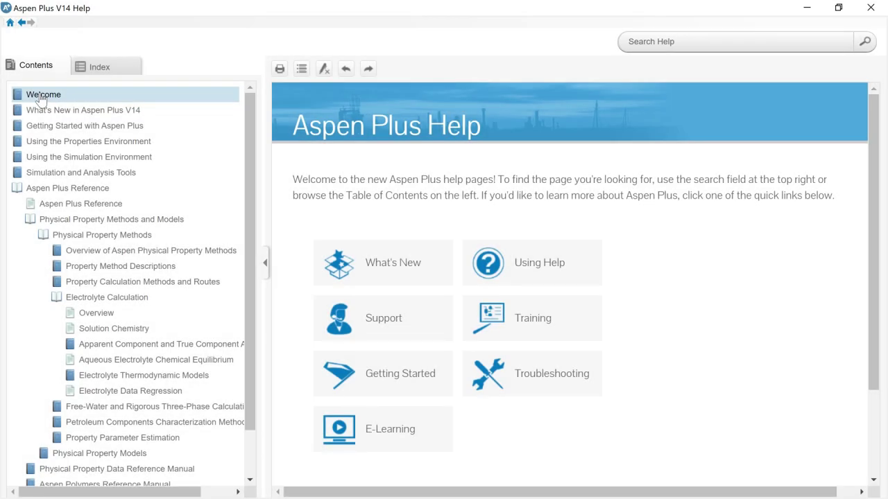
Open the Electrolyte Calculation overview in the help and review its example applications, from sour water stripping to black liquor evaporation.
left_click(114, 314)
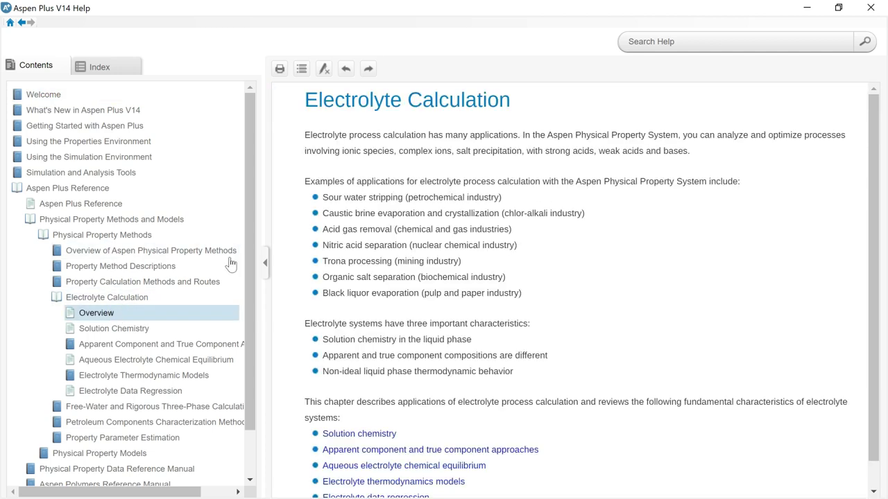
left_click_drag(328, 197, 398, 197)
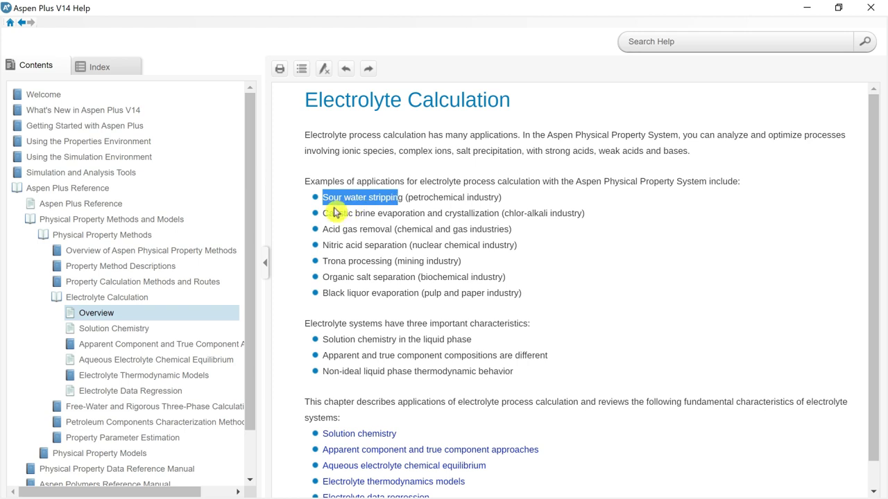
left_click_drag(324, 213, 479, 213)
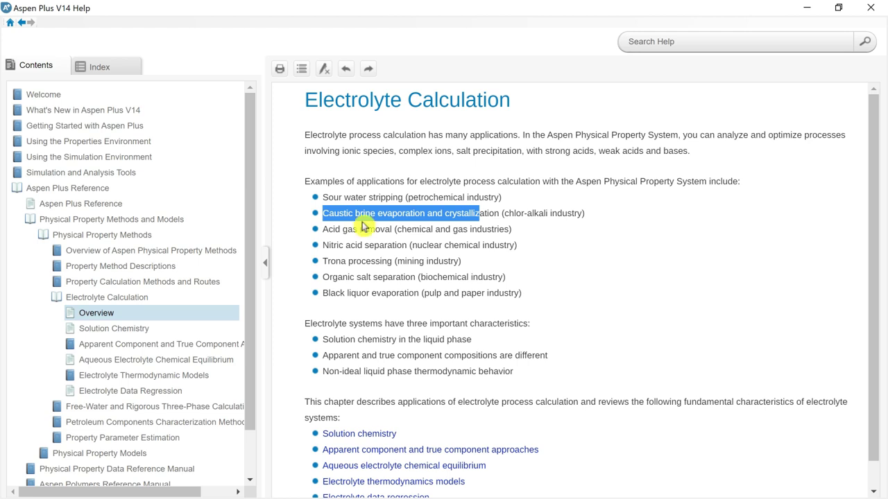
left_click_drag(322, 229, 394, 229)
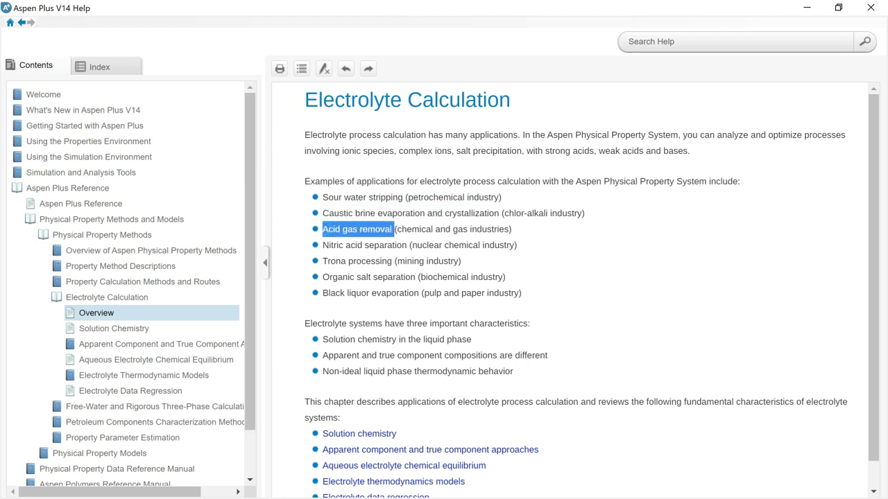
left_click_drag(323, 245, 405, 244)
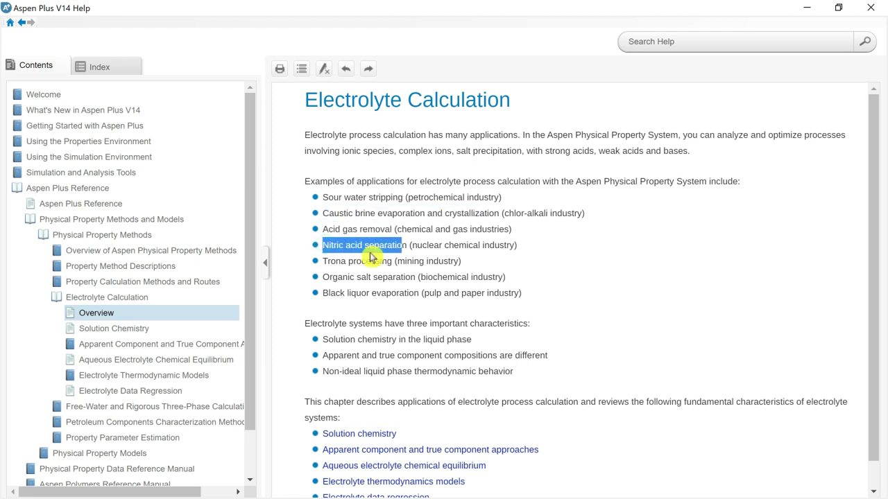
left_click_drag(322, 261, 394, 261)
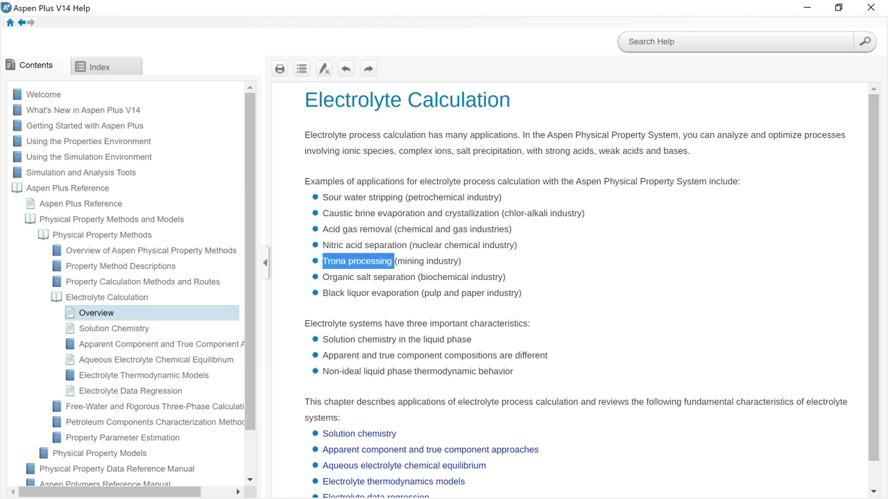
left_click_drag(322, 276, 420, 276)
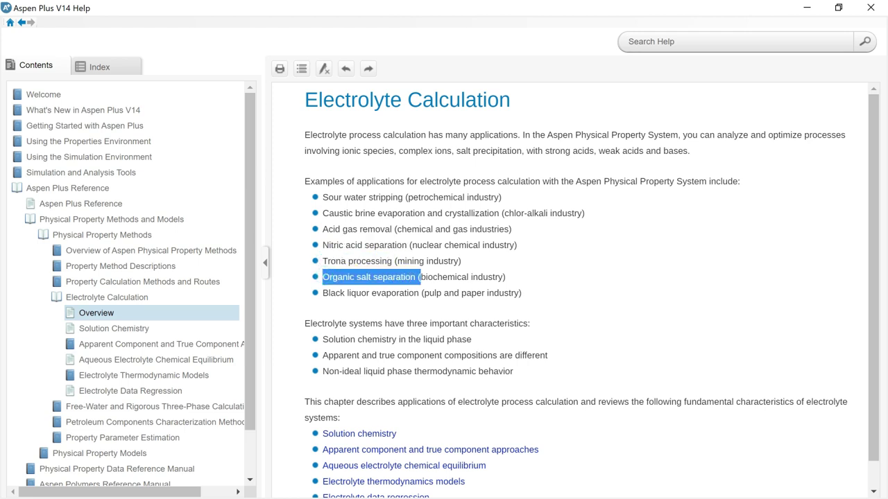
left_click_drag(322, 293, 419, 293)
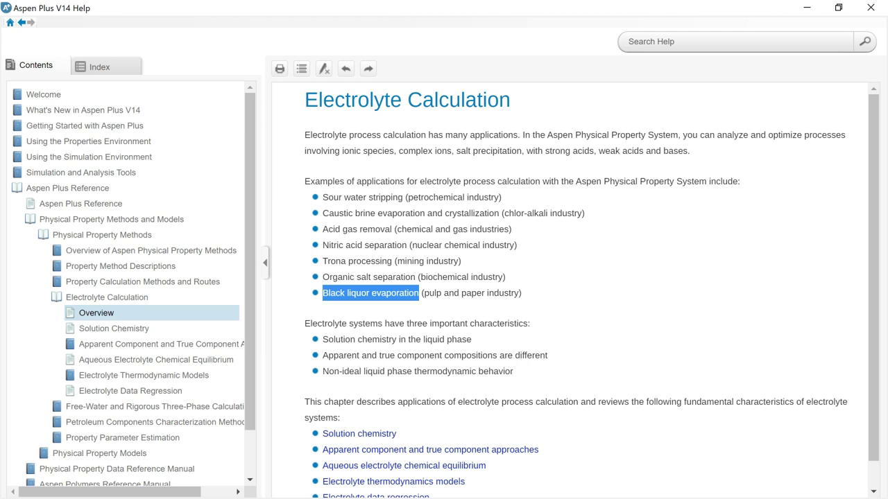
Read the three important characteristics of electrolyte systems in the Electrolyte Calculation overview.
left_click_drag(405, 323, 527, 324)
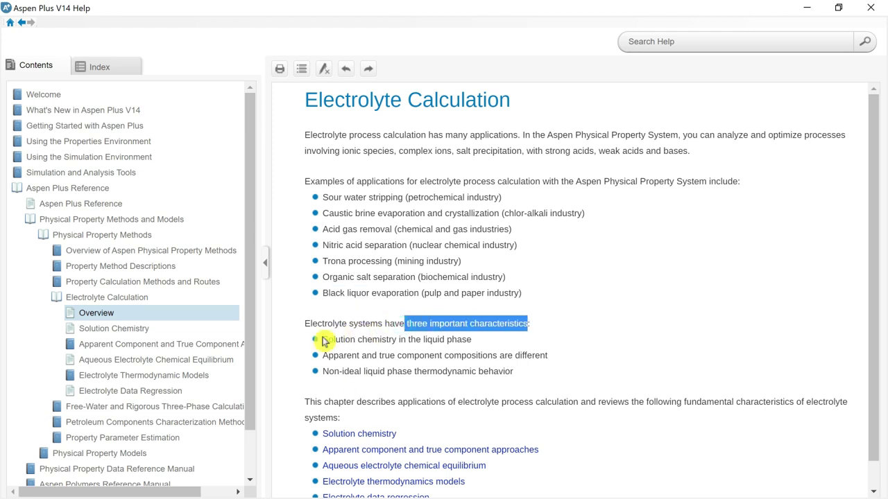
left_click_drag(321, 339, 476, 341)
left_click_drag(321, 355, 526, 355)
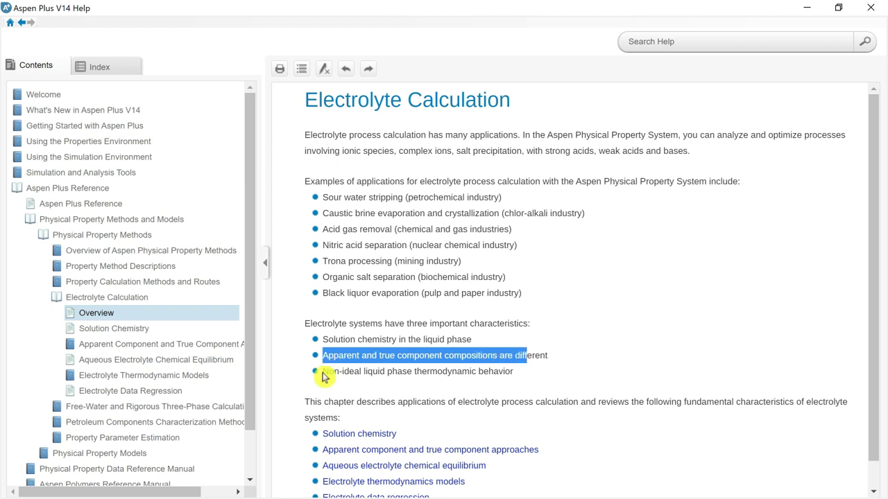
left_click_drag(323, 371, 493, 372)
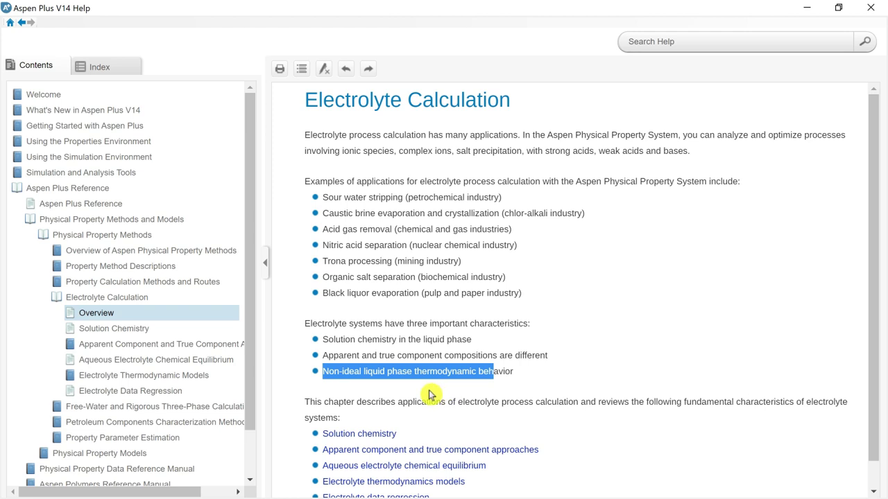
Open the Solution Chemistry help topic and examine the example liquid-phase reaction types and the chemical equilibrium assumption.
left_click(369, 439)
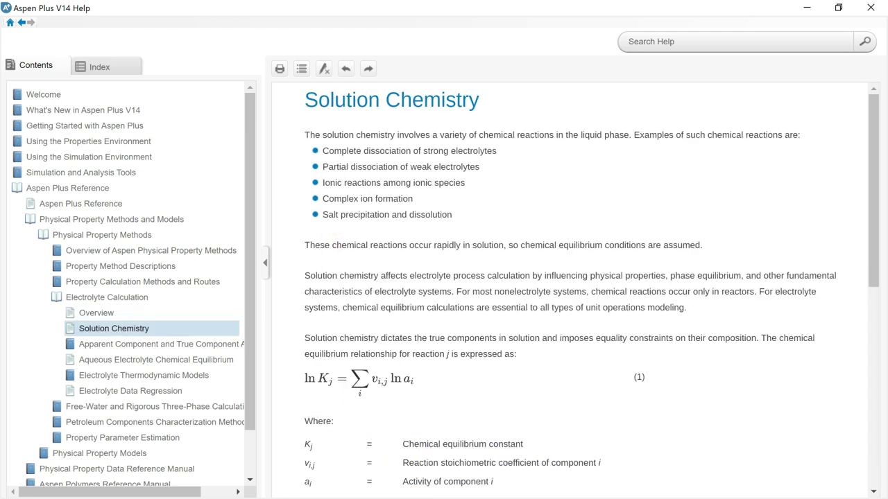
left_click_drag(442, 136, 629, 138)
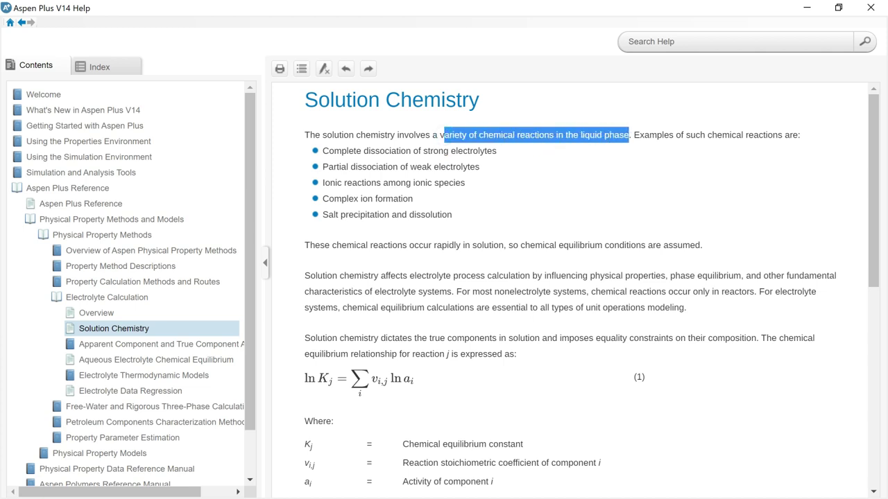
left_click_drag(322, 151, 507, 151)
left_click_drag(328, 166, 482, 167)
left_click_drag(330, 183, 460, 183)
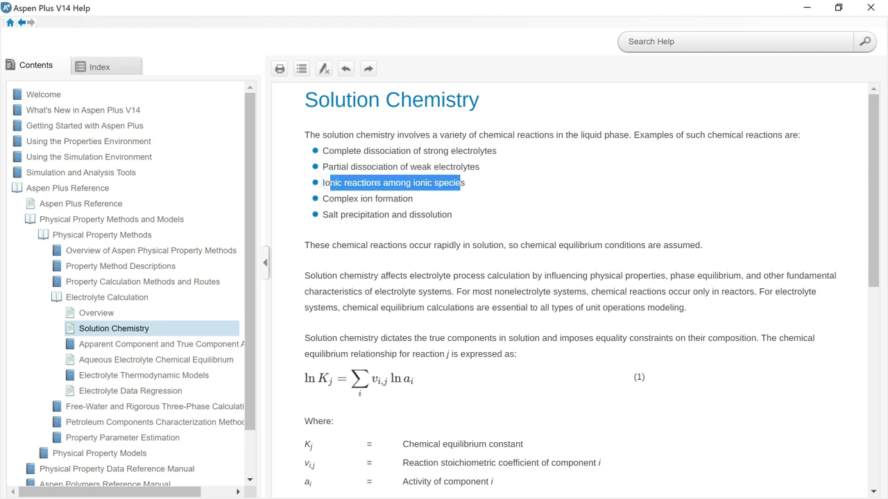
left_click_drag(328, 198, 410, 198)
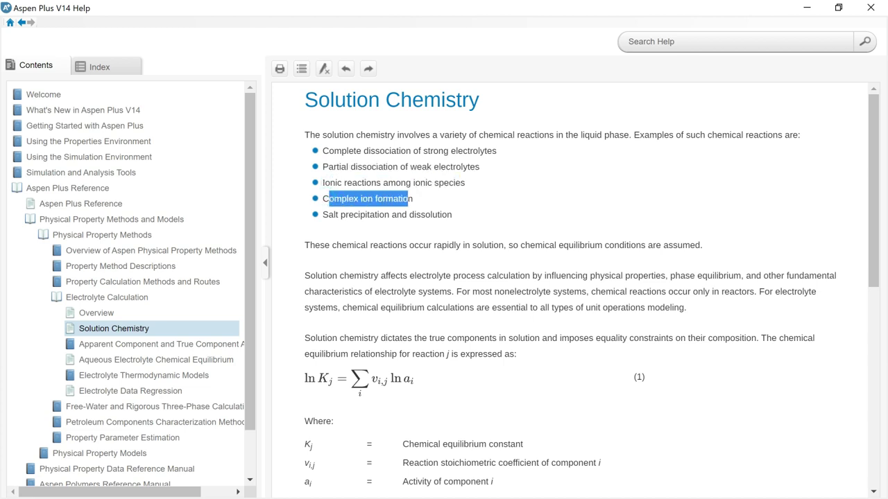
left_click_drag(329, 214, 452, 214)
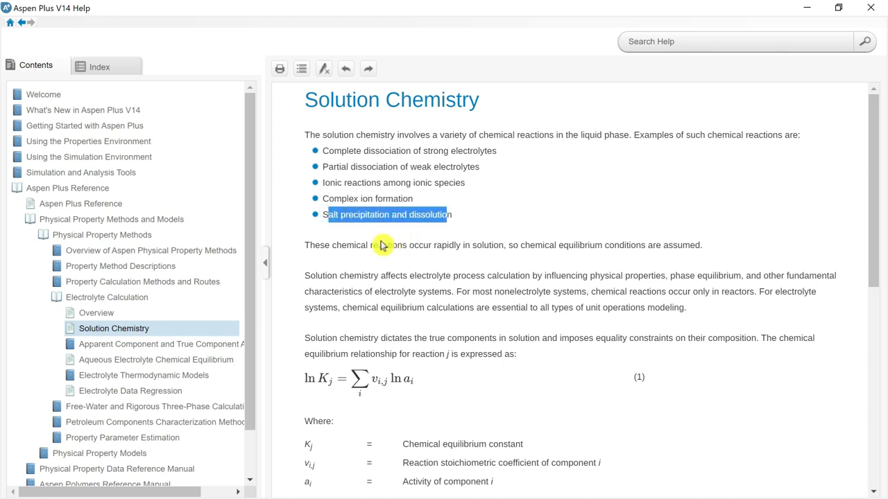
left_click_drag(341, 245, 701, 251)
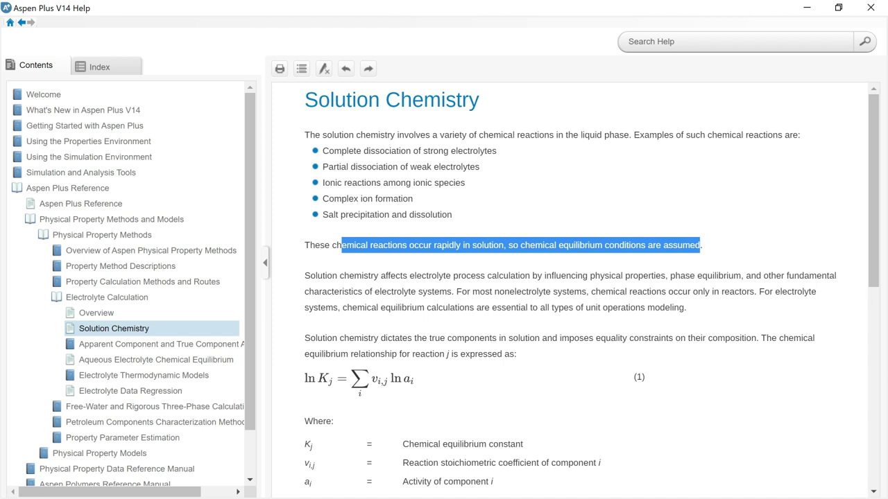
Open the overview of Apparent Component and True Component Approaches and examine the apparent molecular components in the sour water stripper example.
left_click(175, 345)
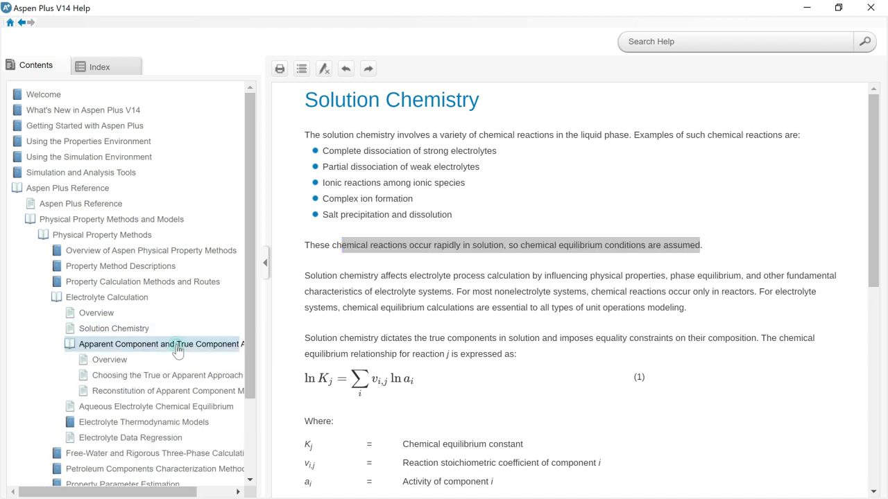
left_click(132, 361)
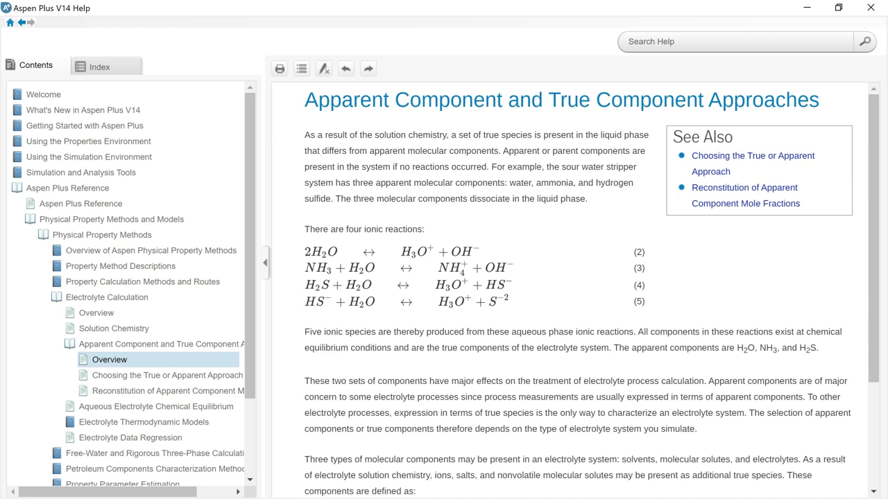
left_click_drag(561, 167, 599, 167)
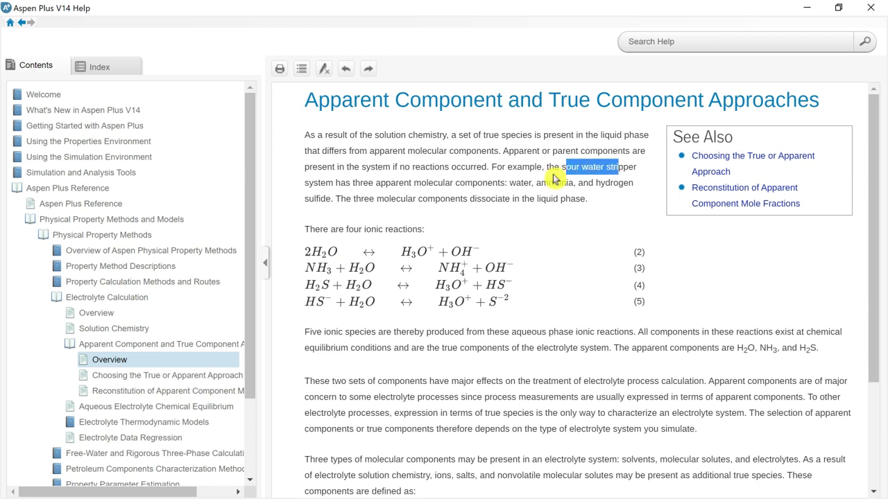
left_click_drag(335, 182, 504, 184)
left_click(506, 182)
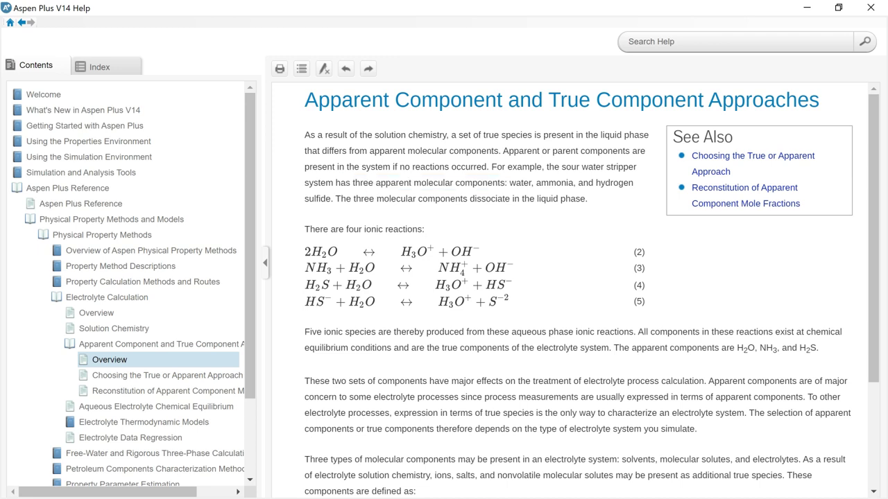
double_click(519, 182)
left_click(519, 182)
double_click(554, 182)
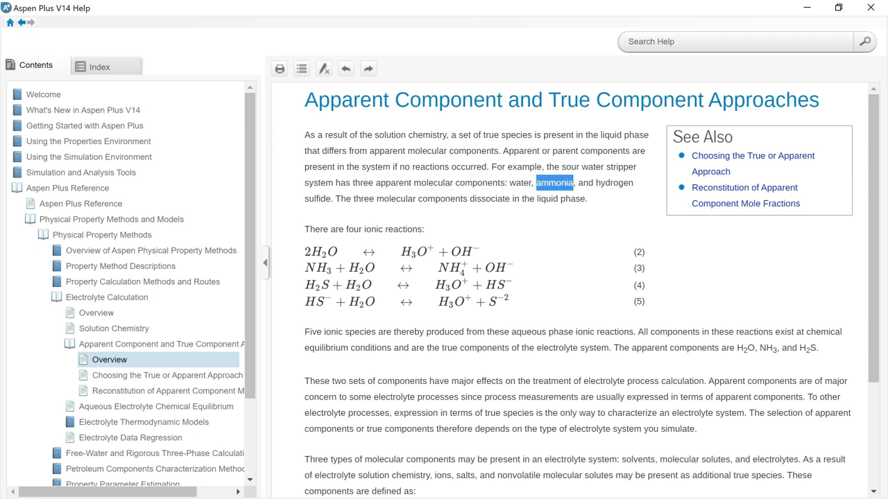
left_click_drag(595, 182, 623, 183)
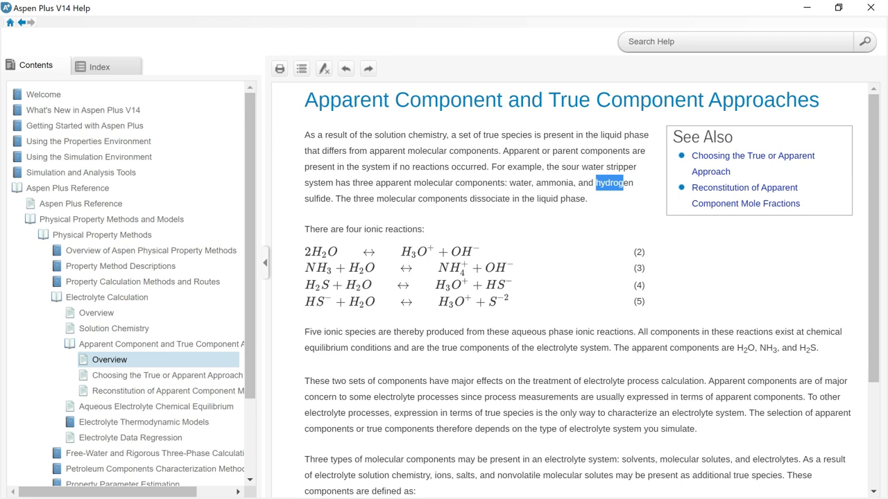
left_click_drag(308, 199, 325, 198)
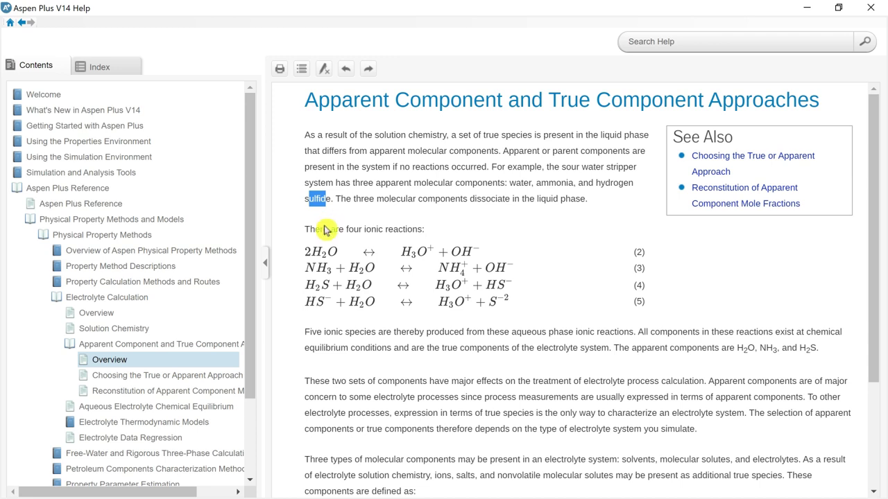
Examine the sour water example's ionic reactions, the ionic species produced, and which components are true and which are apparent.
left_click_drag(310, 229, 422, 229)
left_click_drag(304, 332, 407, 332)
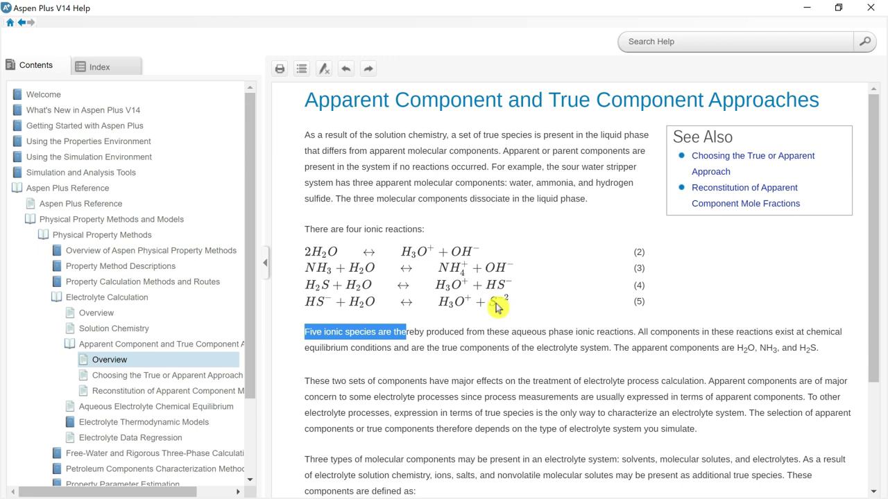
left_click_drag(644, 332, 805, 332)
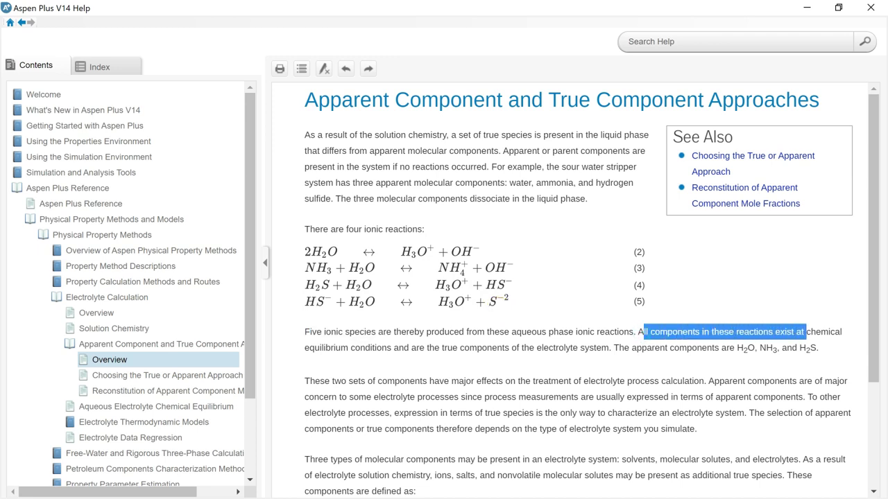
left_click_drag(323, 348, 608, 348)
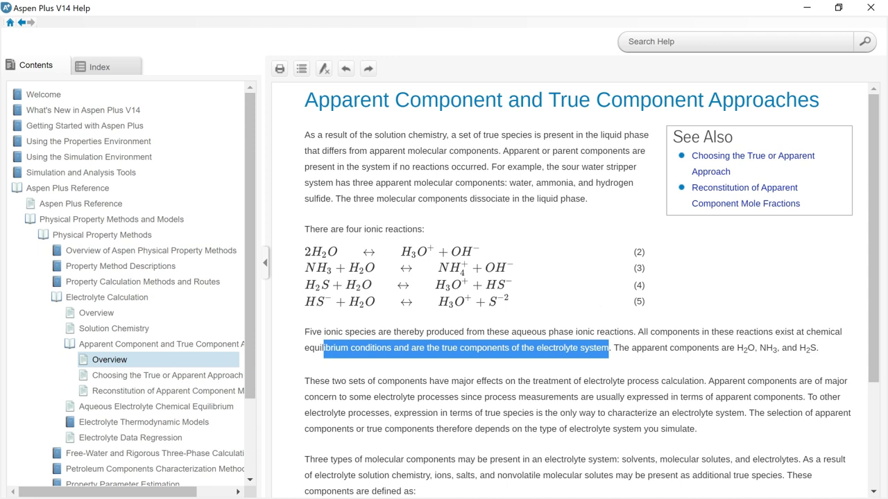
left_click_drag(736, 347, 815, 350)
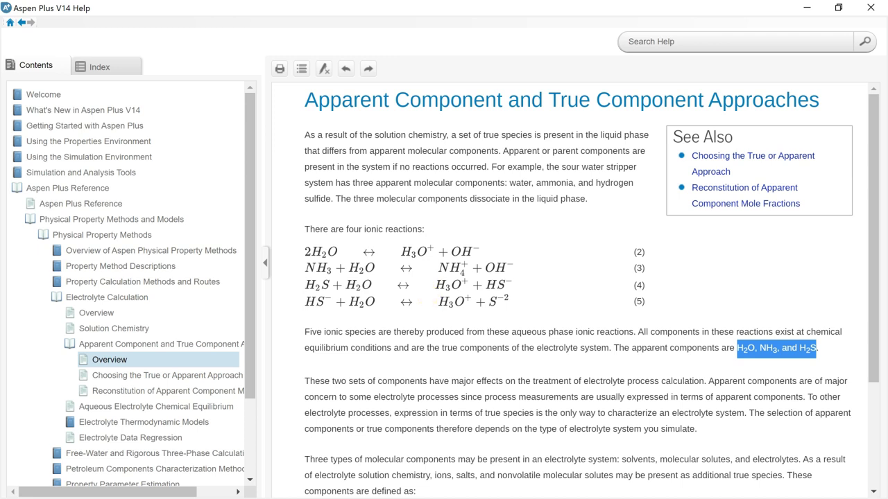
Read how true and apparent components affect electrolyte process calculation and what the choice between them depends on.
left_click_drag(334, 380, 706, 381)
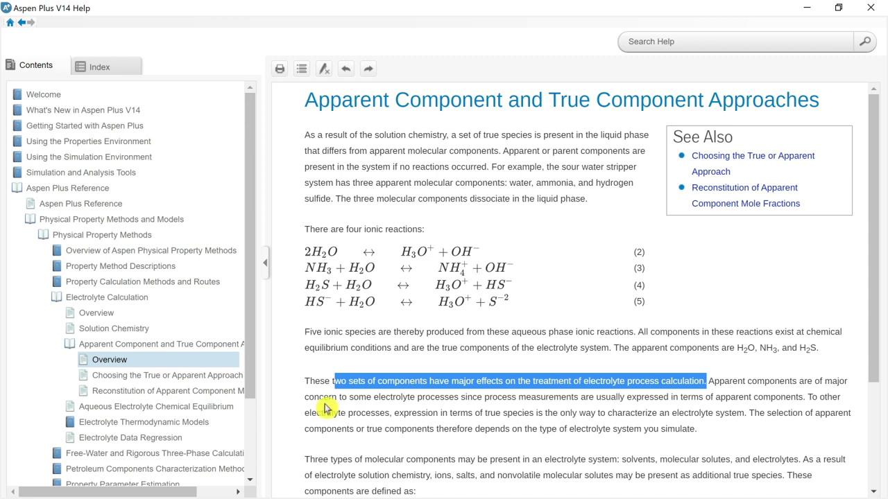
left_click_drag(331, 397, 803, 397)
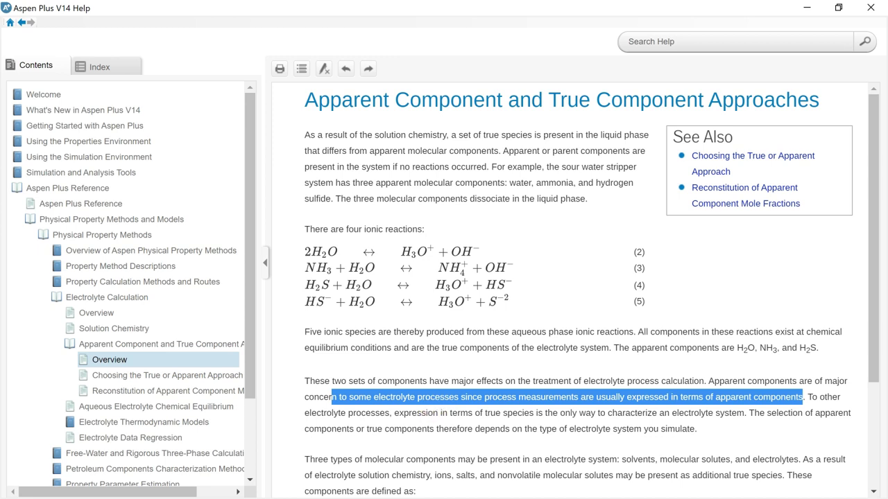
left_click(440, 408)
left_click_drag(396, 413, 843, 413)
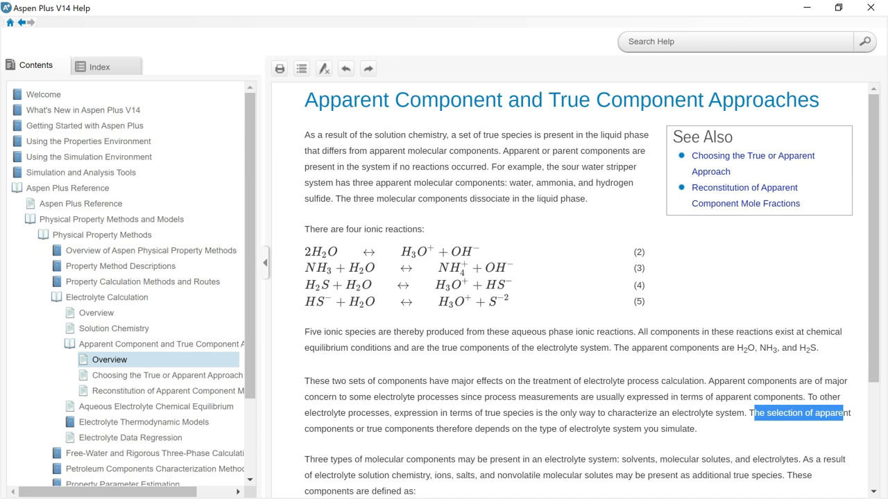
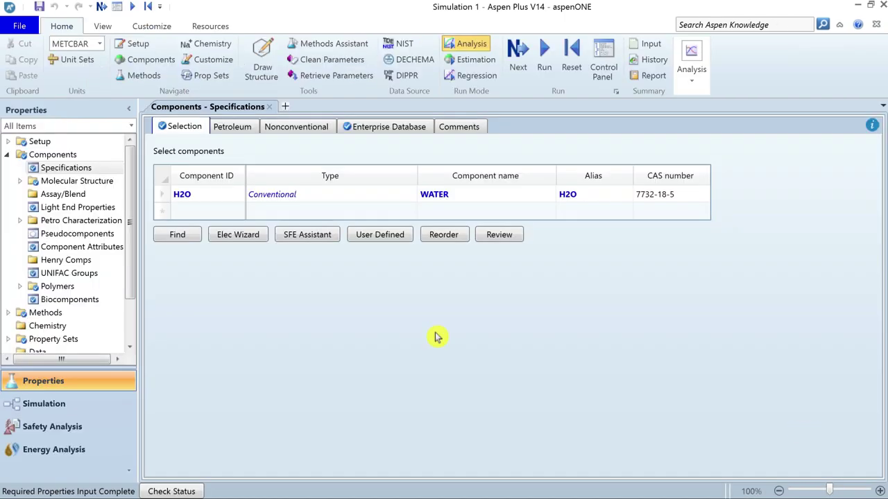
In the Aspen Plus simulation, add HCL and NAOH below H2O in the component list, accepting the form's parameter update.
left_click(197, 212)
type("HCL")
key("Return")
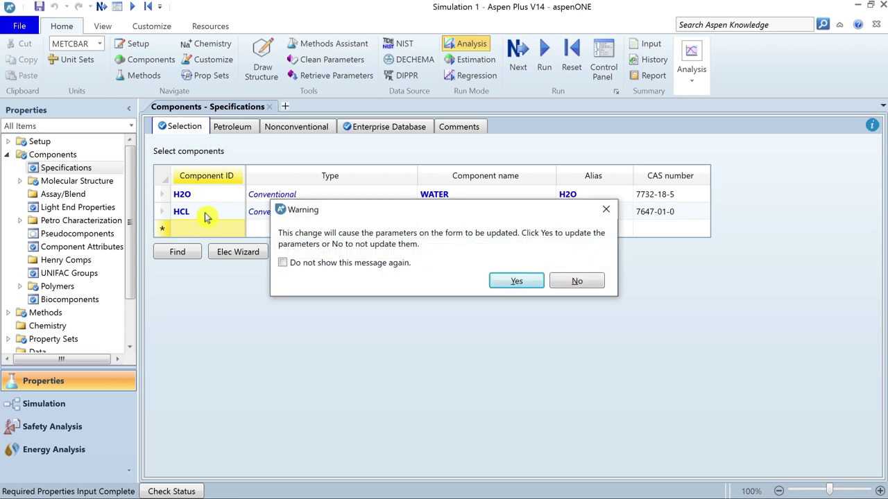
left_click(515, 282)
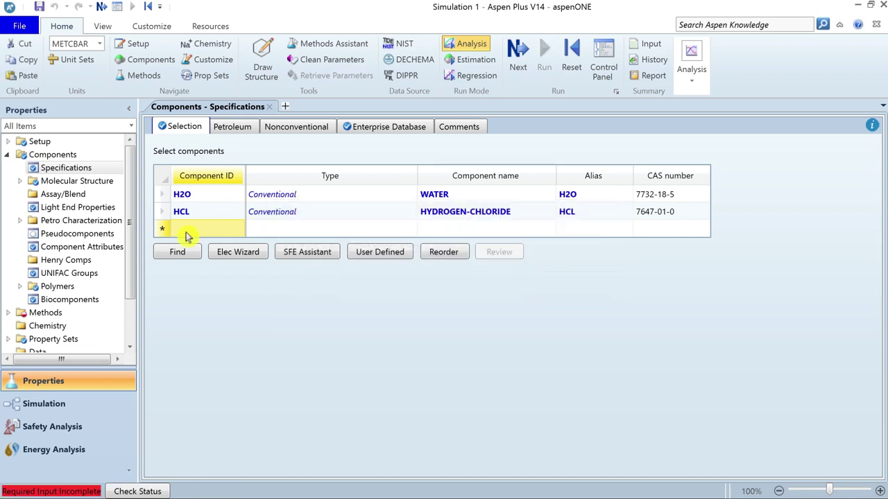
type("NAOH")
key("Return")
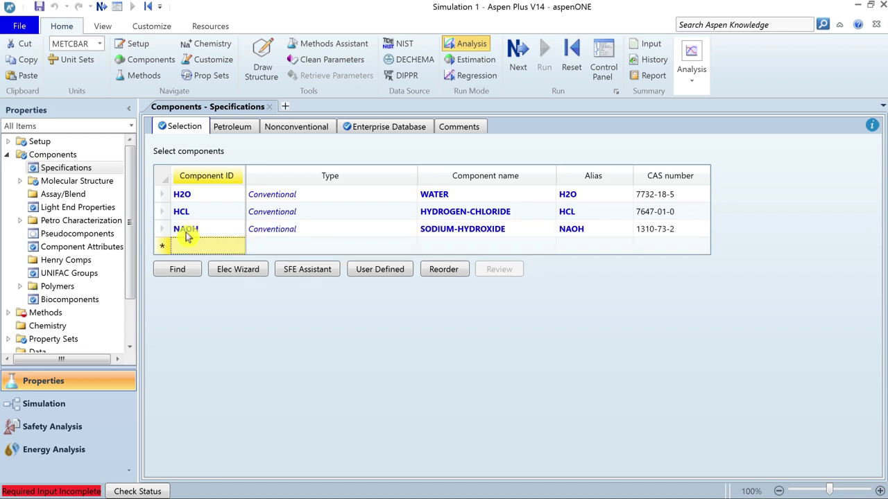
Go to the next required input and examine the HOCETA-1 binary interaction parameters for H2O and HCL.
left_click(102, 9)
left_click_drag(134, 166, 132, 208)
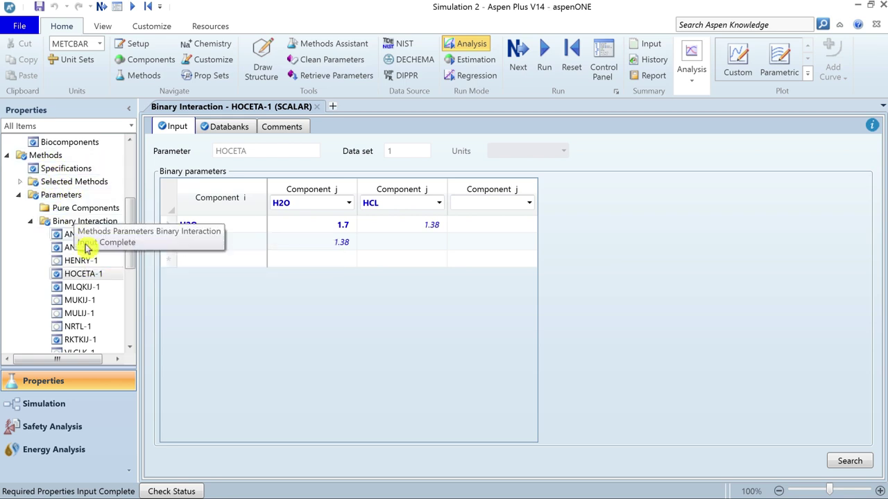
left_click(84, 274)
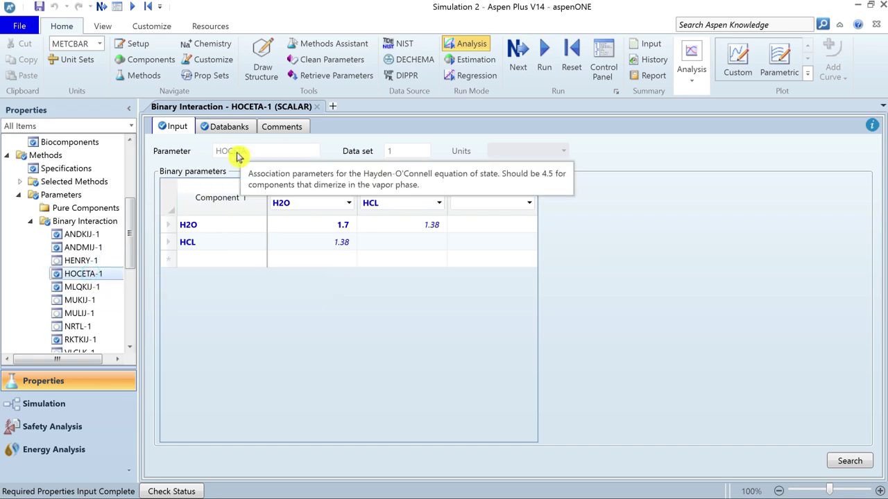
left_click_drag(130, 238, 131, 164)
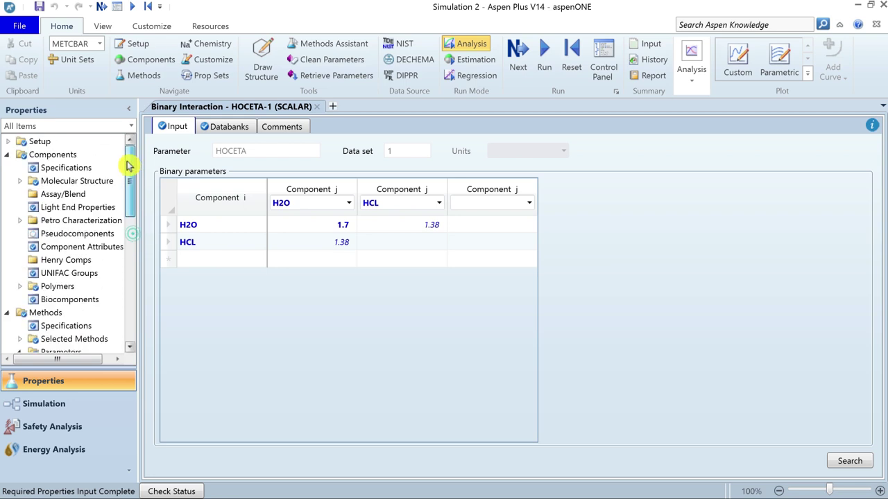
From the component specifications, review the pure component scalar parameters of H2O, HCL and NAOH at 80% zoom.
left_click(66, 167)
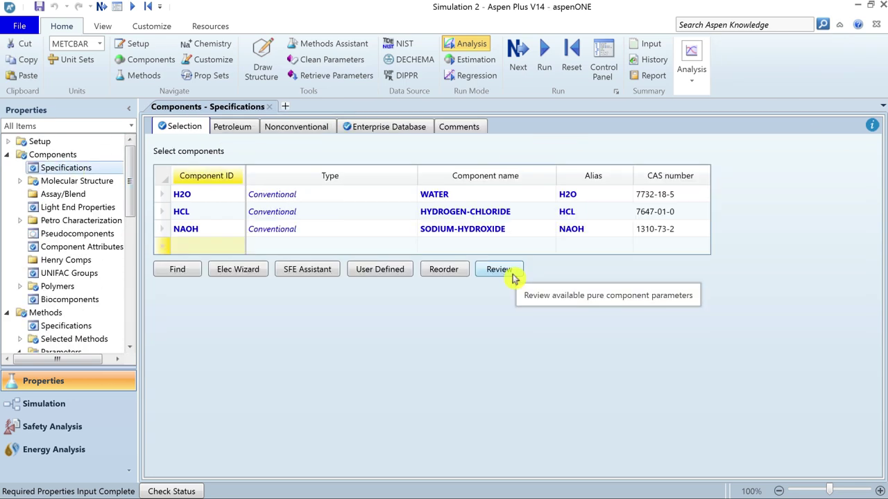
left_click(514, 278)
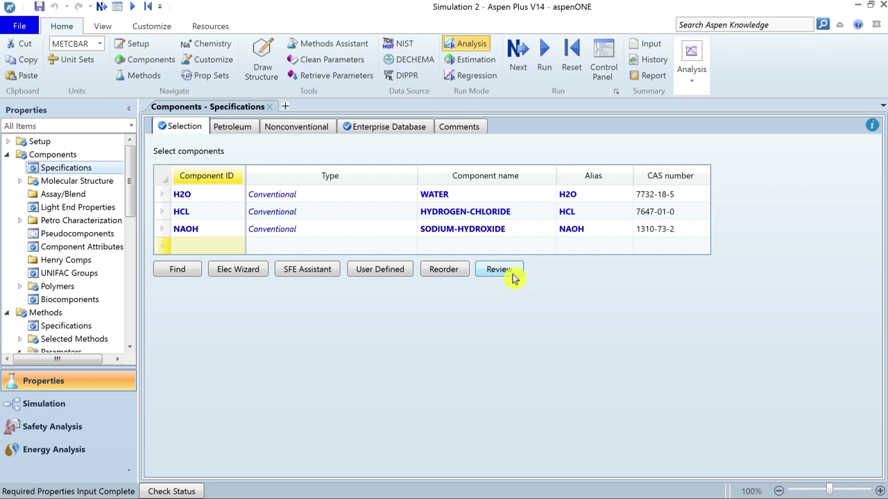
left_click(514, 278)
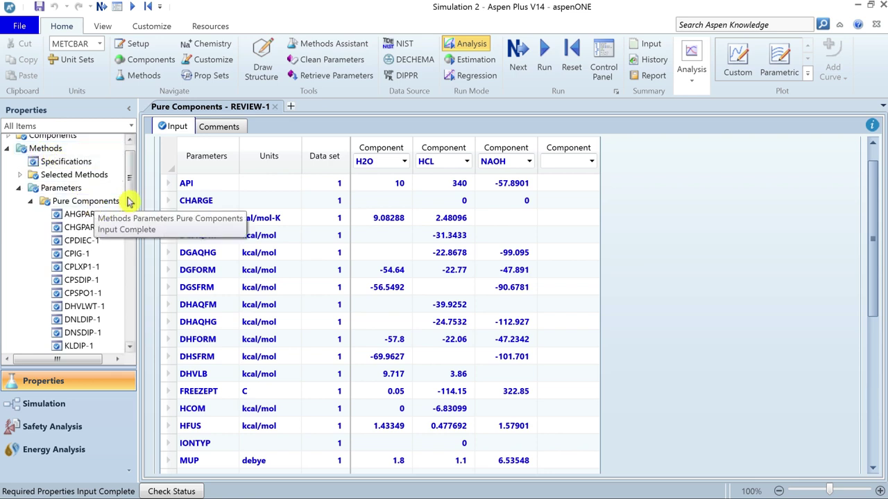
scroll(129, 201, "down", 5)
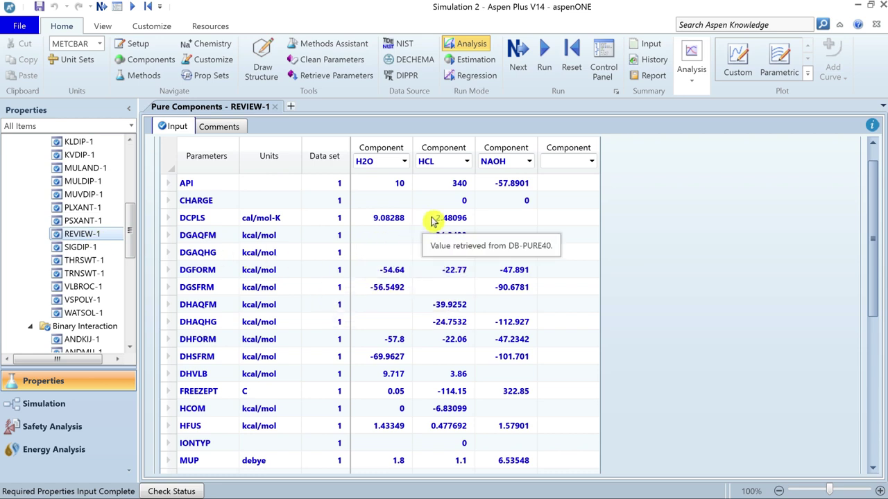
left_click_drag(873, 222, 876, 248)
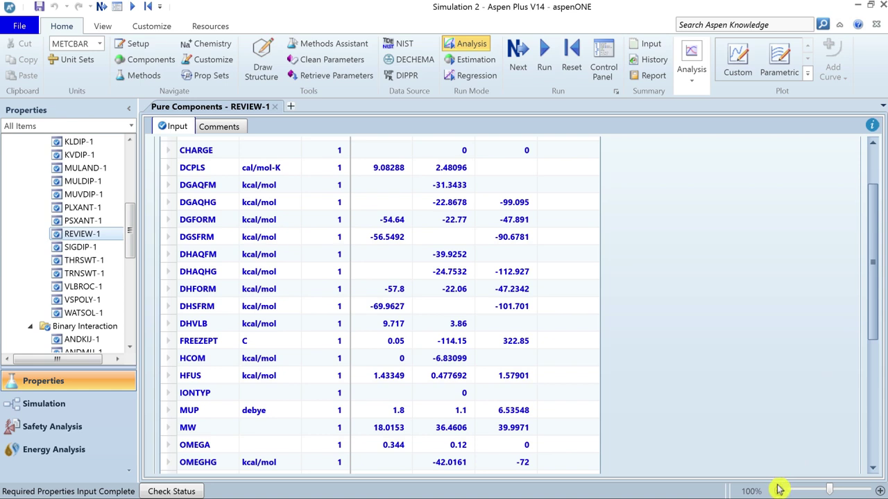
left_click(778, 490)
left_click(778, 491)
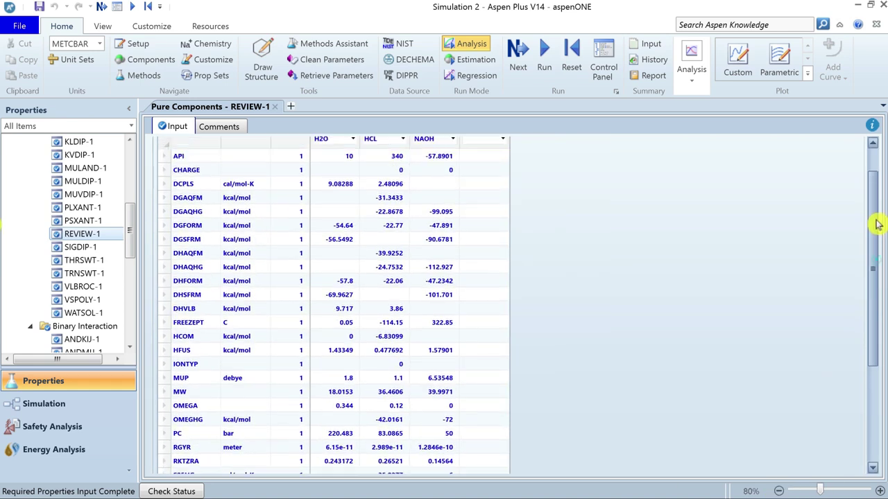
left_click_drag(878, 224, 874, 201)
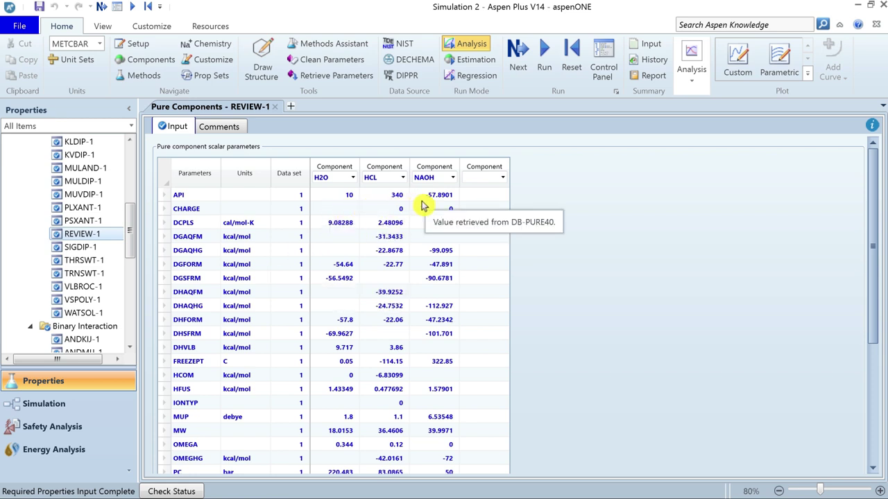
Examine the molecular weight (MW), freezing point (FREEZEPT) and boiling point (TB) rows in the pure component parameter table.
left_click(167, 431)
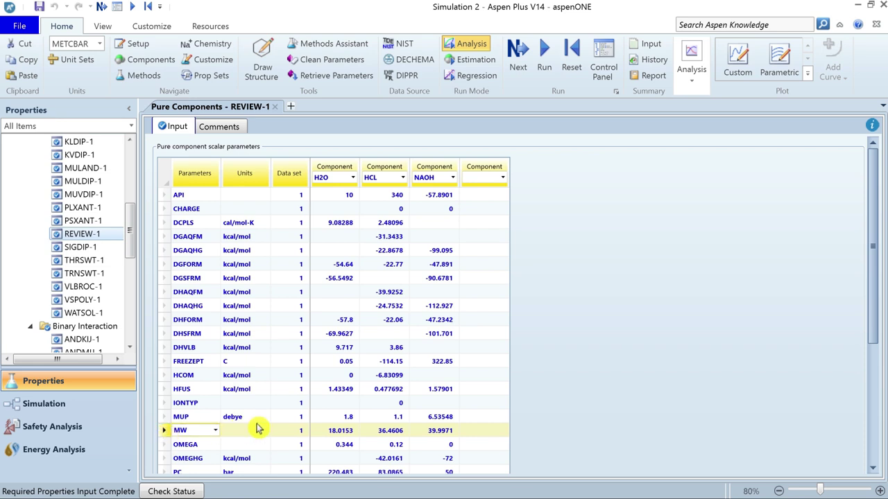
scroll(257, 427, "down", 1)
scroll(257, 428, "down", 5)
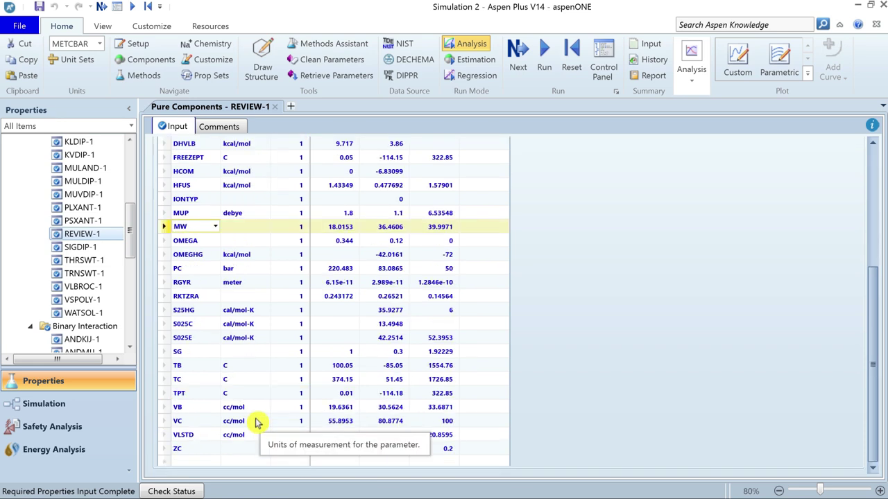
left_click(165, 157)
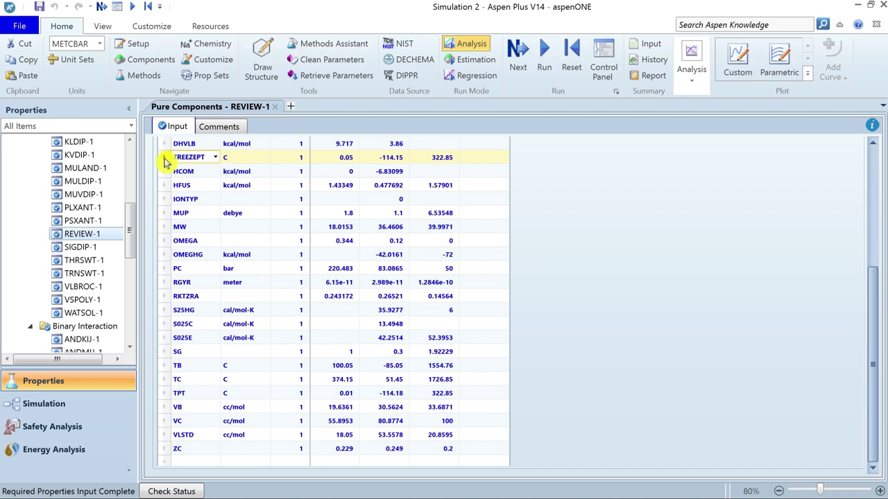
mouse_move(347, 171)
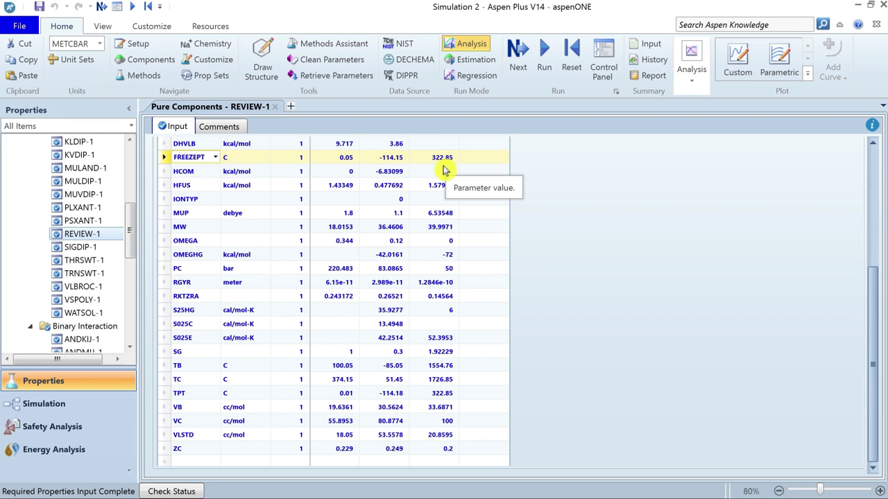
left_click(167, 367)
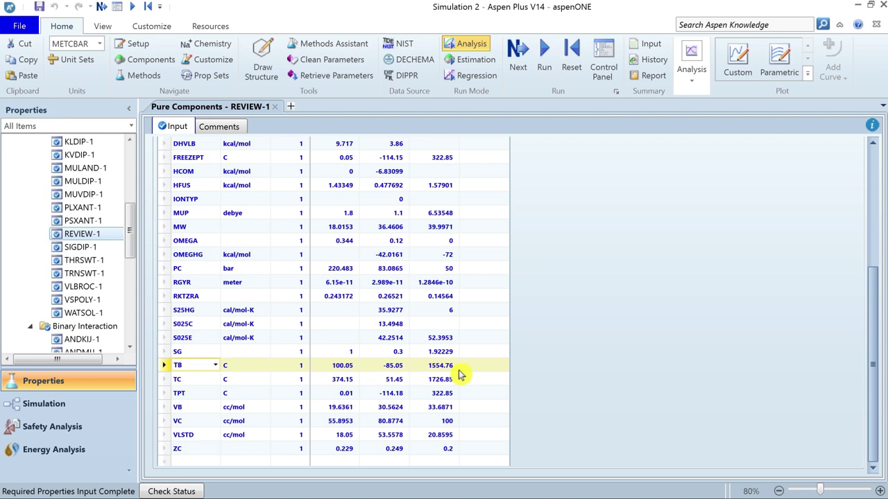
Return to the component specifications and start the Electrolyte Wizard.
scroll(134, 238, "up", 1)
left_click_drag(134, 238, 131, 177)
left_click(7, 154)
left_click(63, 168)
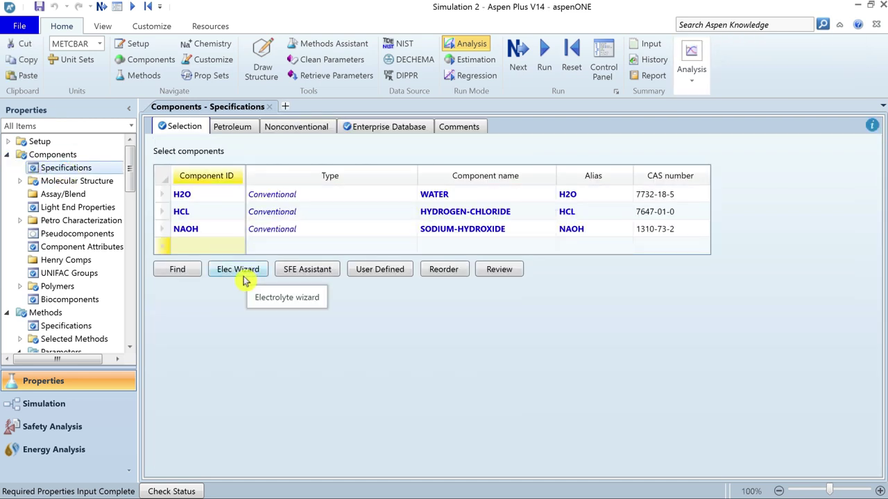
left_click(244, 272)
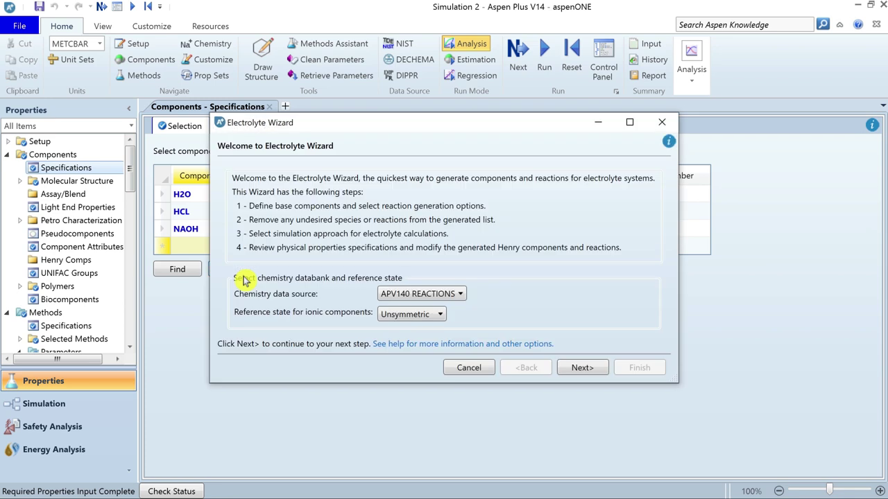
View the wizard's reference state options for ionic components and read in its help how Unsymmetric and Symmetric differ.
left_click(440, 315)
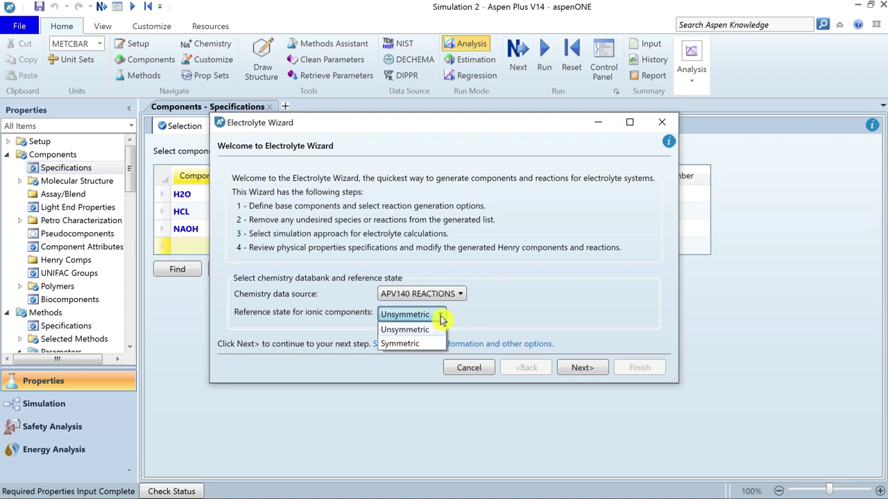
left_click(442, 316)
left_click(443, 344)
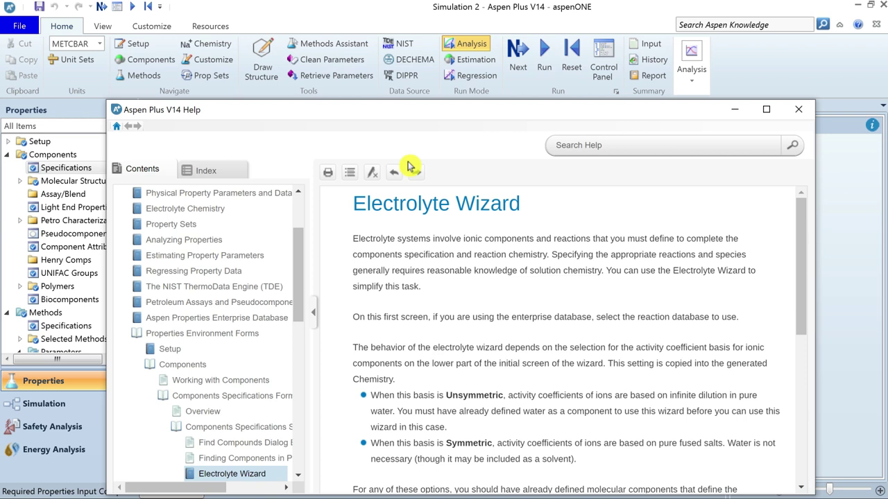
double_click(406, 109)
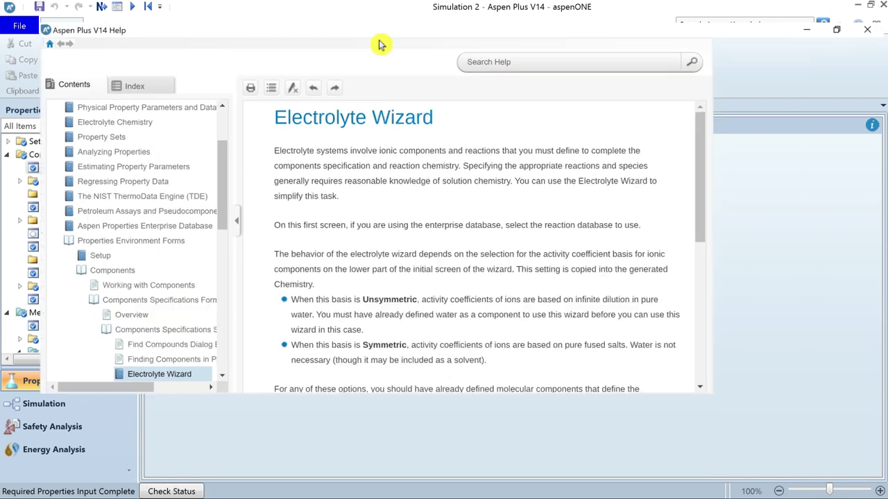
left_click_drag(273, 260, 677, 261)
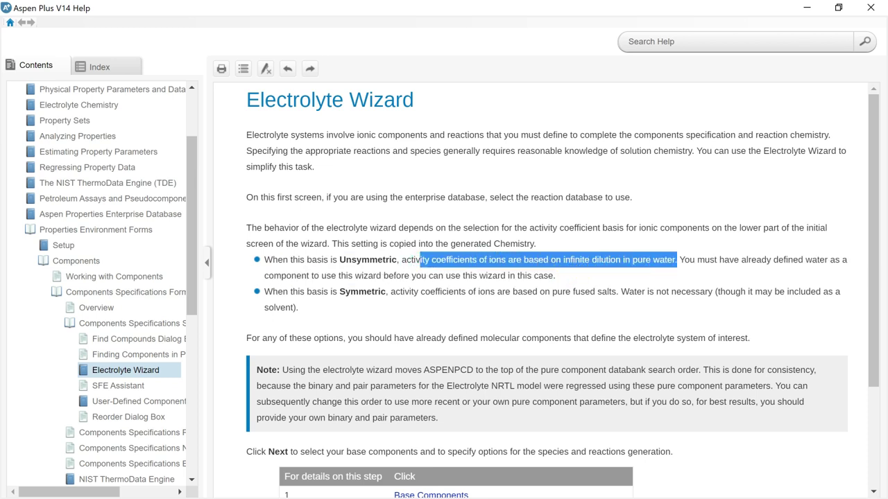
left_click(676, 261)
left_click_drag(264, 292, 611, 291)
left_click(612, 291)
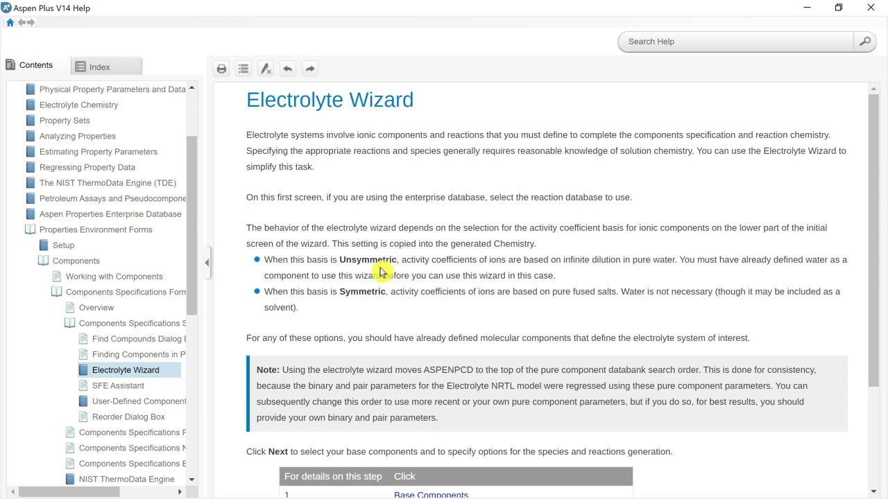
left_click_drag(346, 259, 390, 260)
left_click(870, 8)
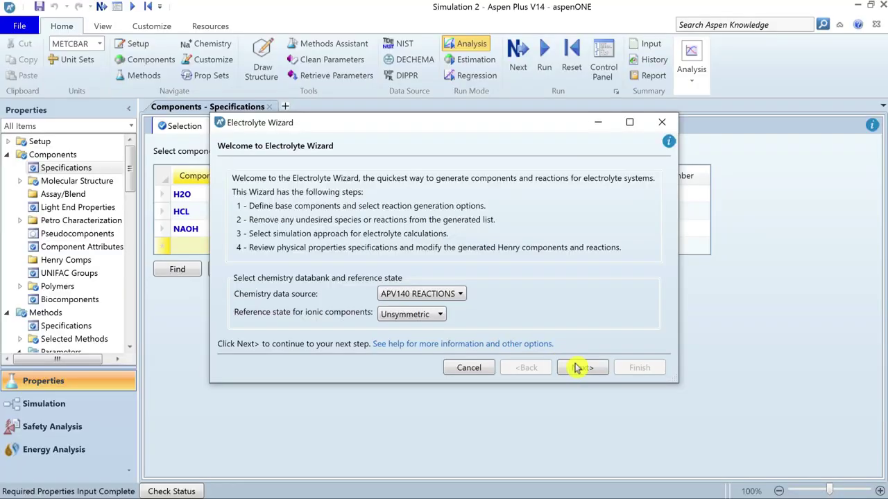
Keep the Unsymmetric reference state, add NAOH and HCL to the base components, and generate species with the water dissociation reaction included.
left_click(581, 368)
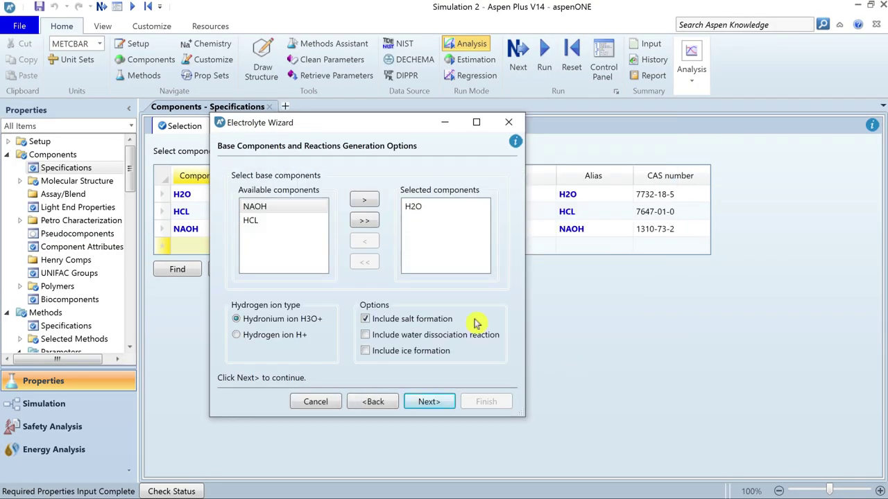
left_click(268, 223)
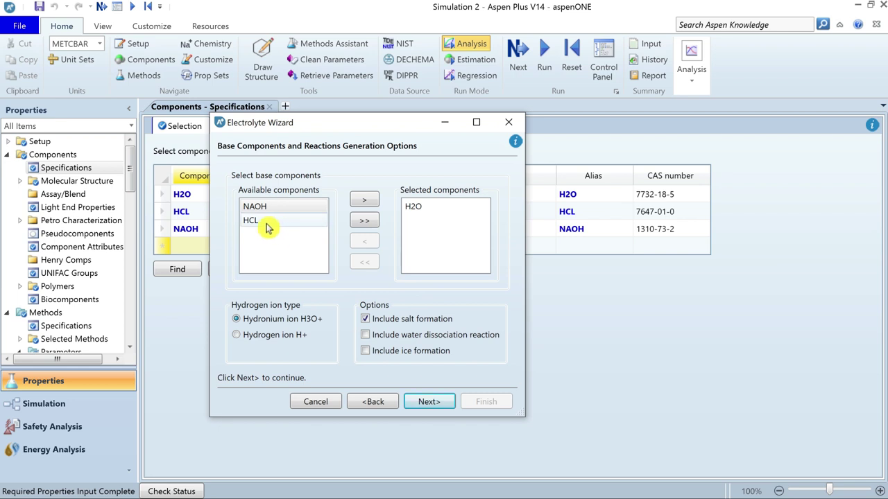
left_click(277, 206, "shift")
left_click(364, 222)
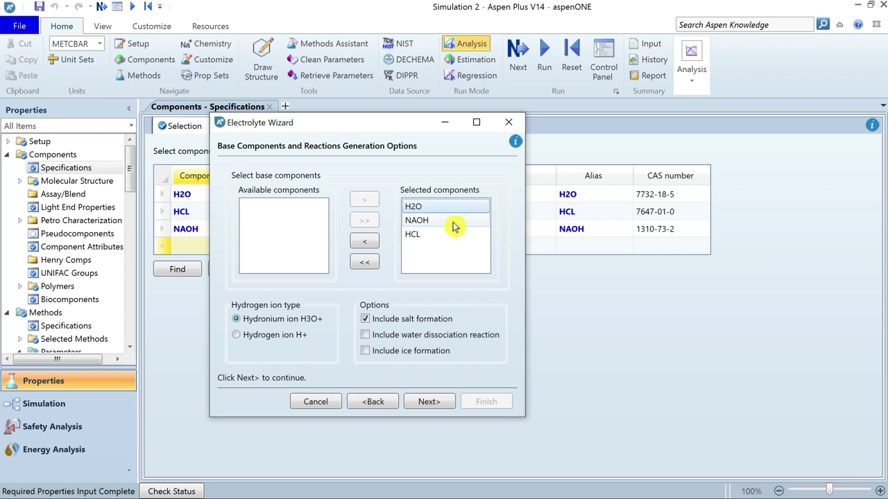
left_click(366, 335)
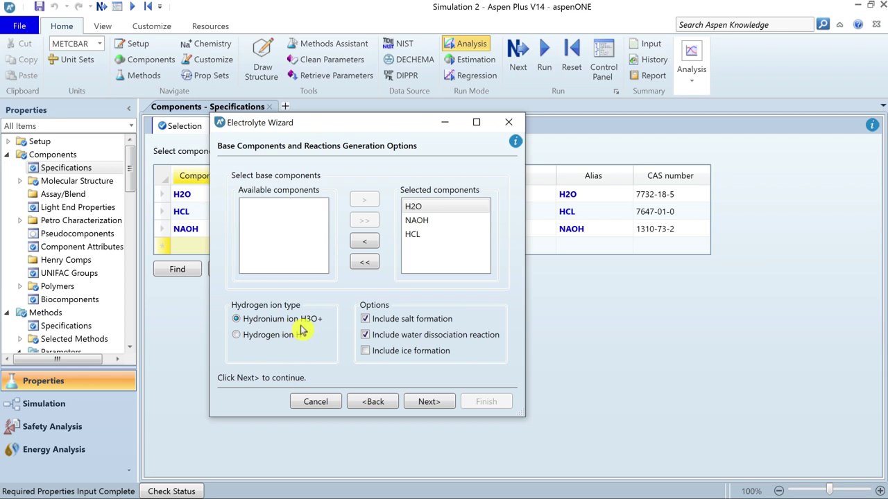
left_click(431, 402)
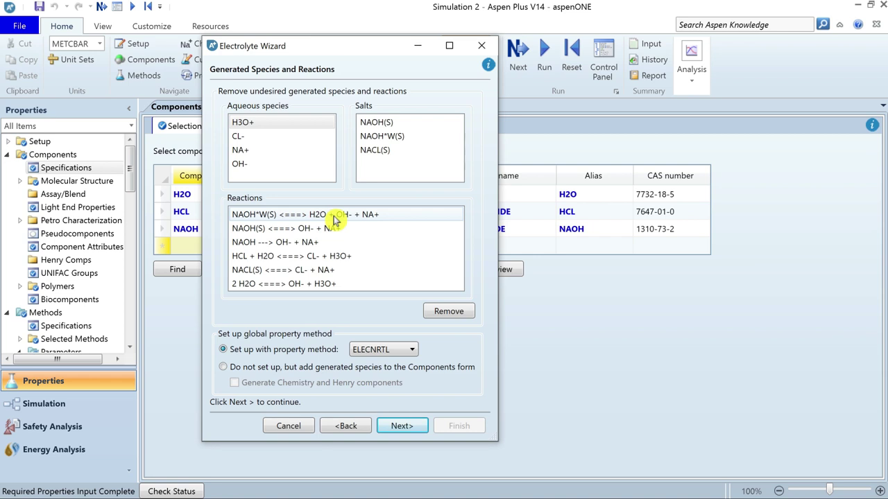
Remove the NAOH*W(S) and NAOH(S) salt reactions from the generated reactions.
left_click(335, 219)
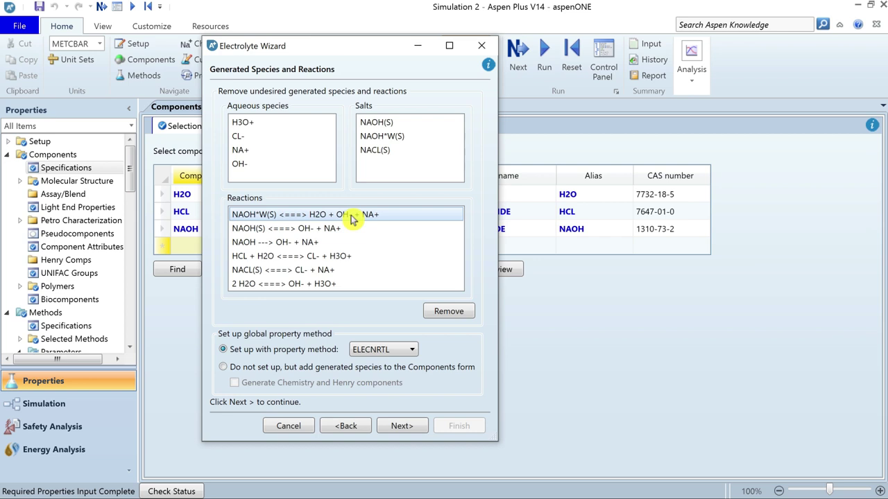
left_click(337, 228, "ctrl")
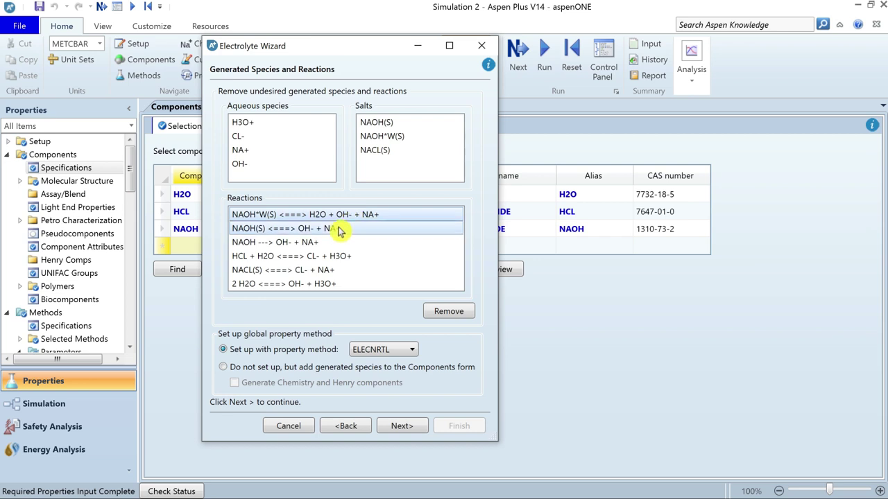
left_click(448, 312)
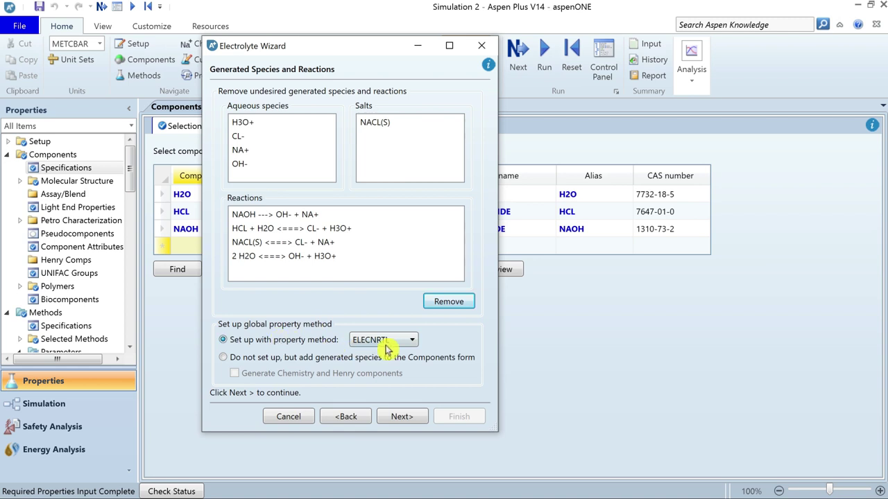
Keep ELECNRTL as the global property method, use the true component approach, and accept the parameter updates.
left_click(412, 341)
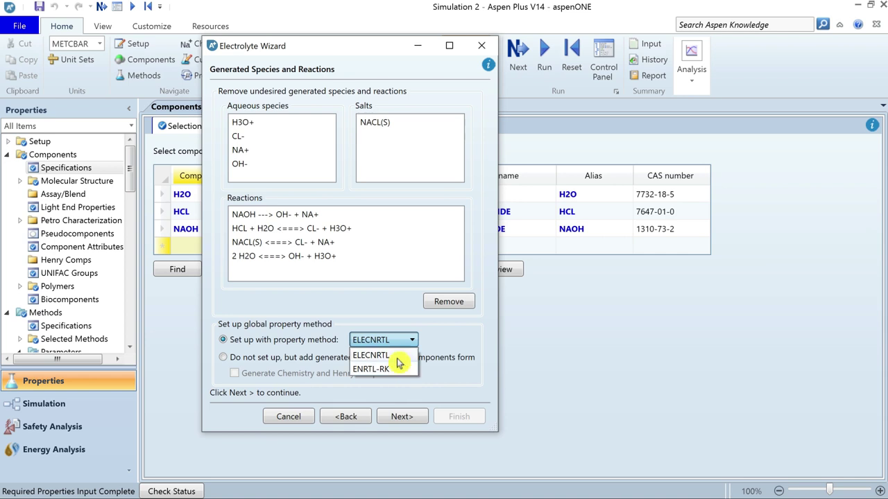
left_click(398, 360)
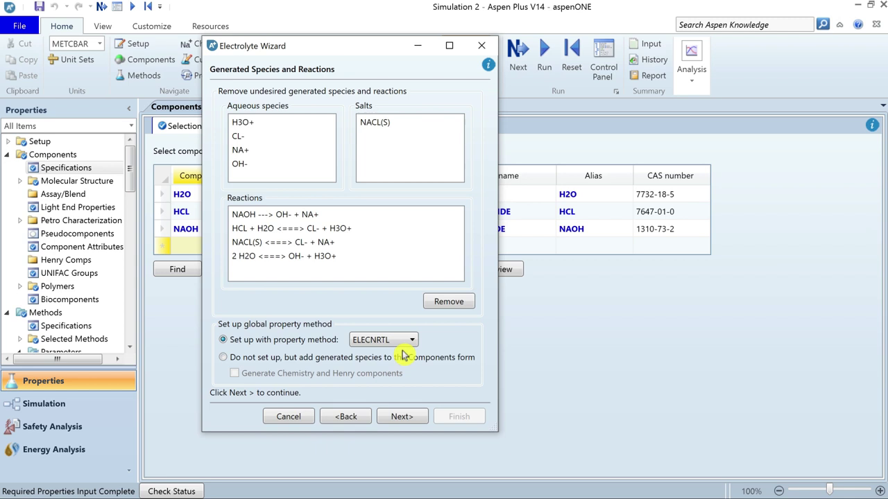
left_click(407, 418)
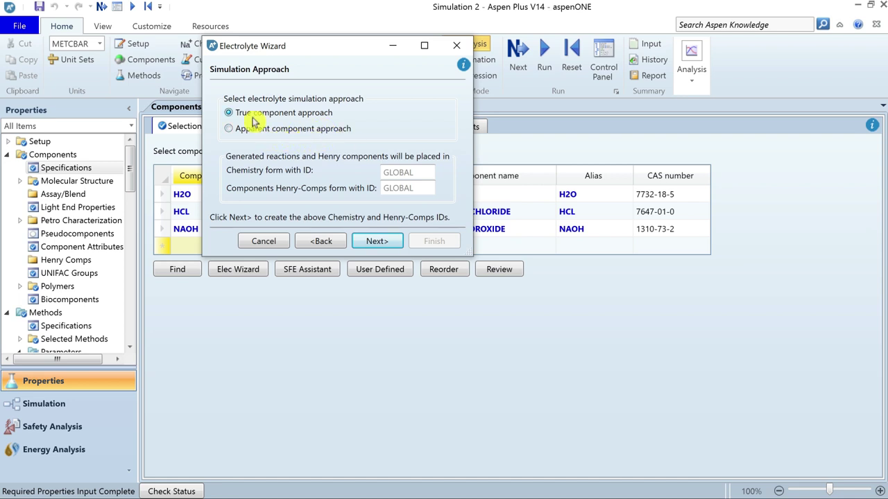
left_click(378, 241)
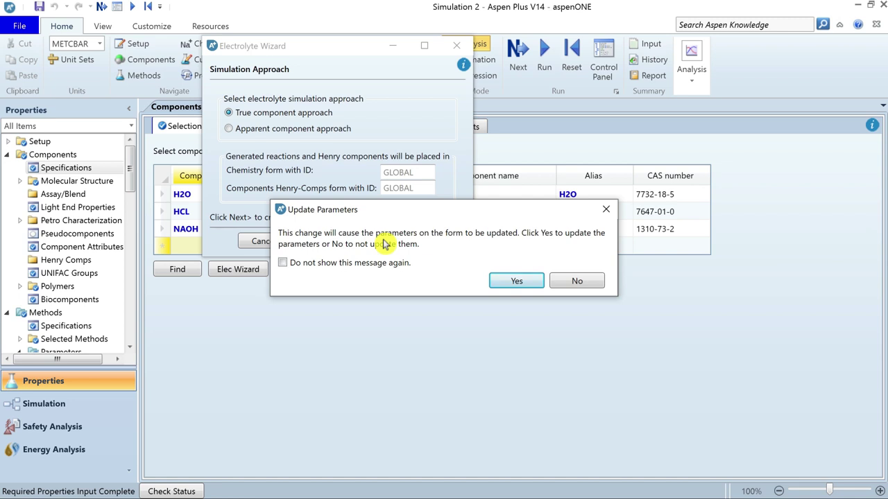
left_click(525, 284)
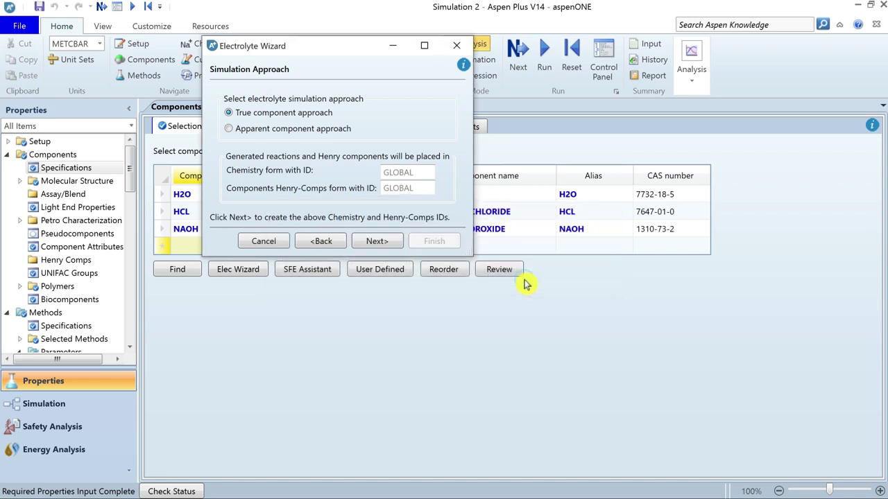
left_click(531, 289)
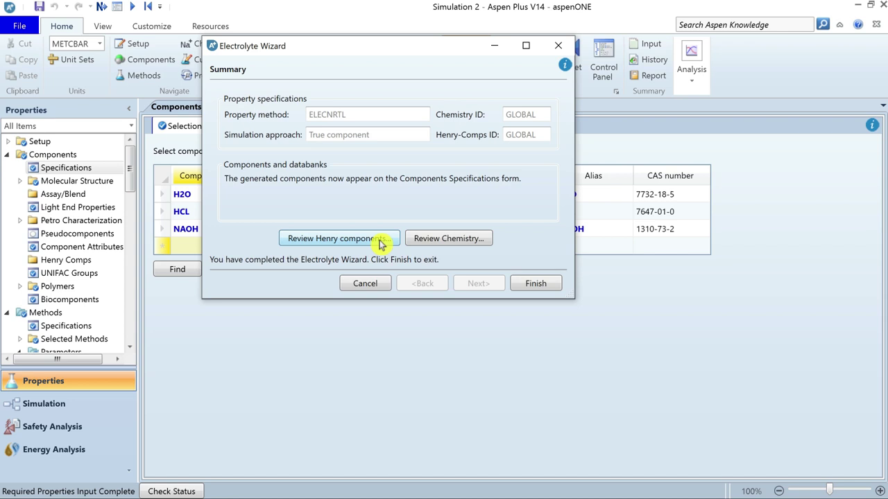
Review the generated GLOBAL chemistry, examining the reaction stoichiometry and the equilibrium constants of the equilibrium reactions.
left_click(448, 243)
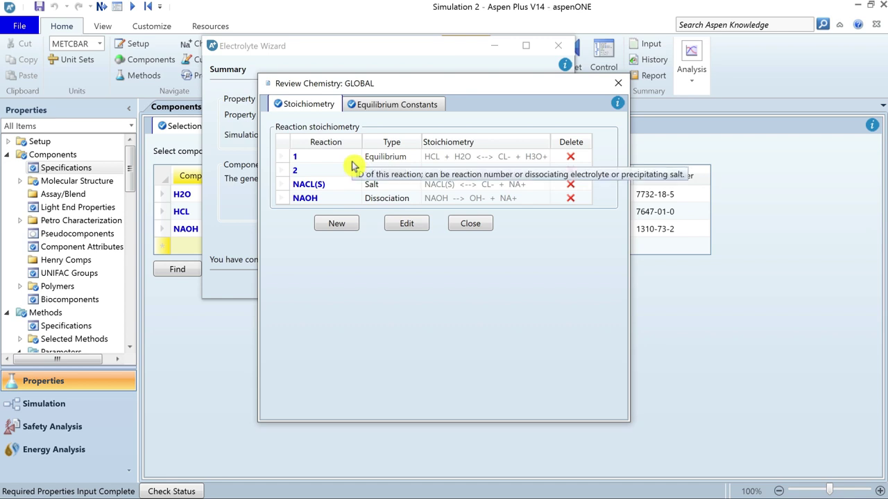
left_click(399, 185)
left_click(408, 199)
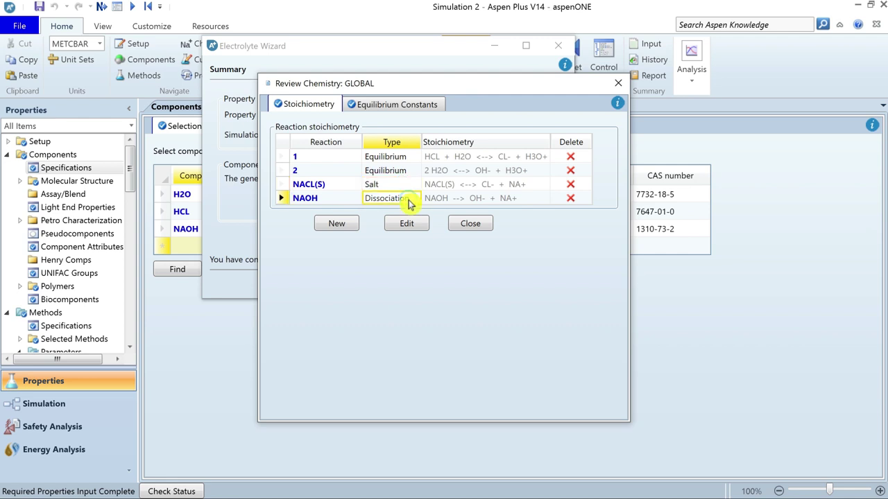
left_click(400, 104)
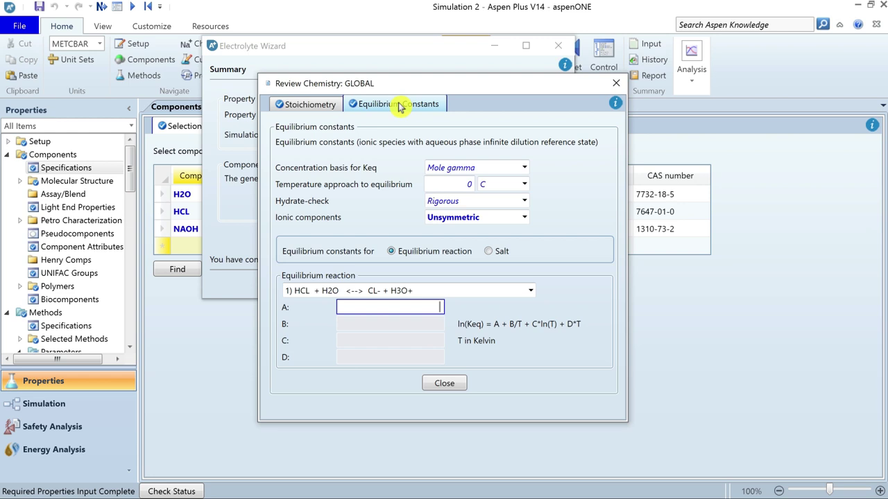
left_click(444, 291)
left_click(444, 319)
left_click(489, 251)
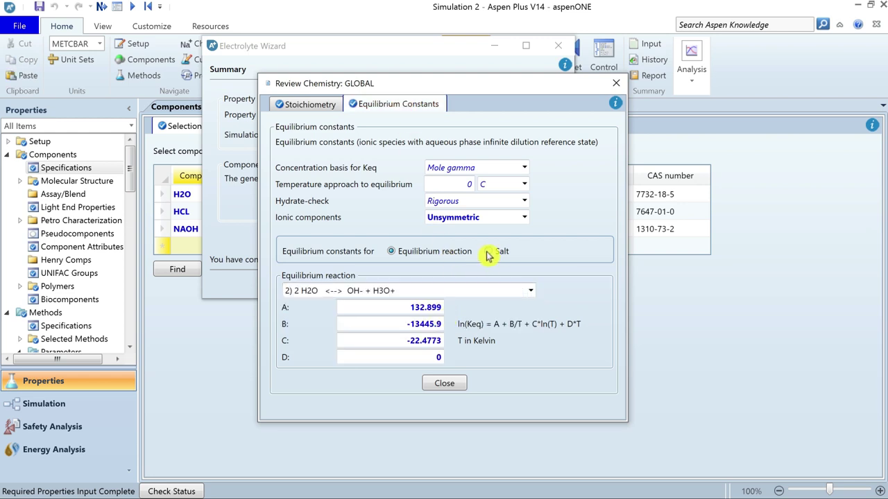
left_click(457, 291)
left_click(458, 305)
left_click(444, 386)
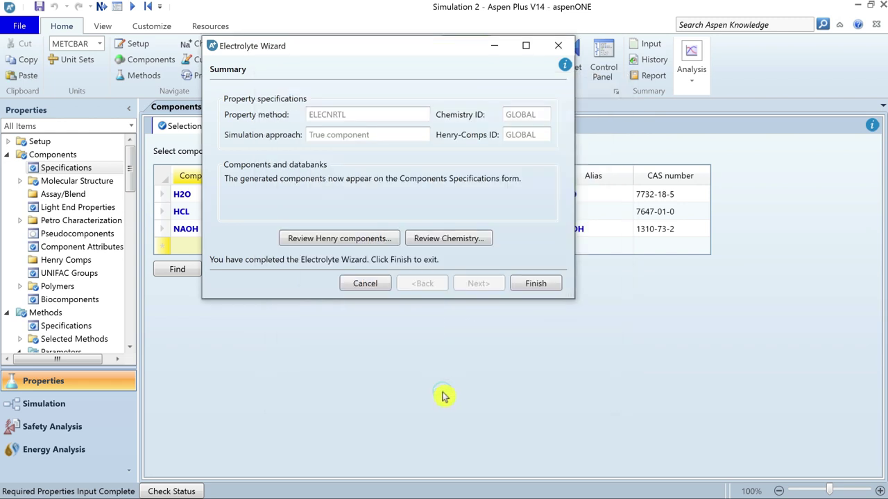
Review the generated Henry components and finish the Electrolyte Wizard.
left_click(323, 239)
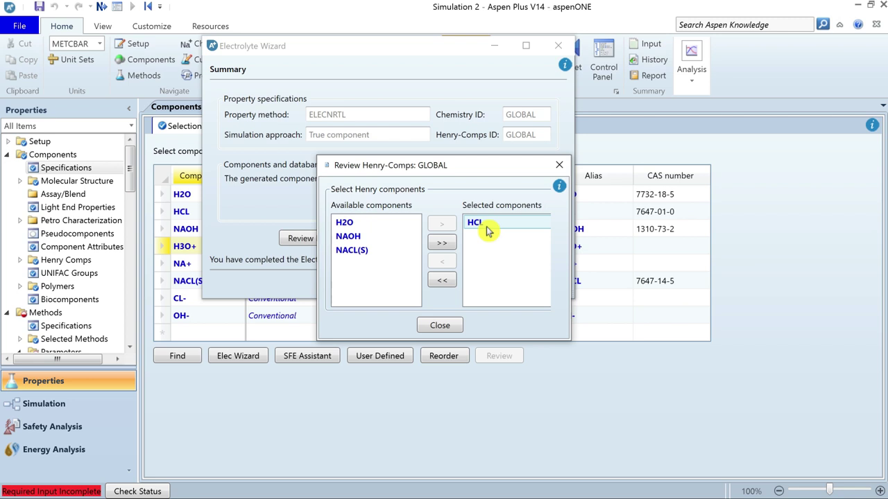
left_click(440, 326)
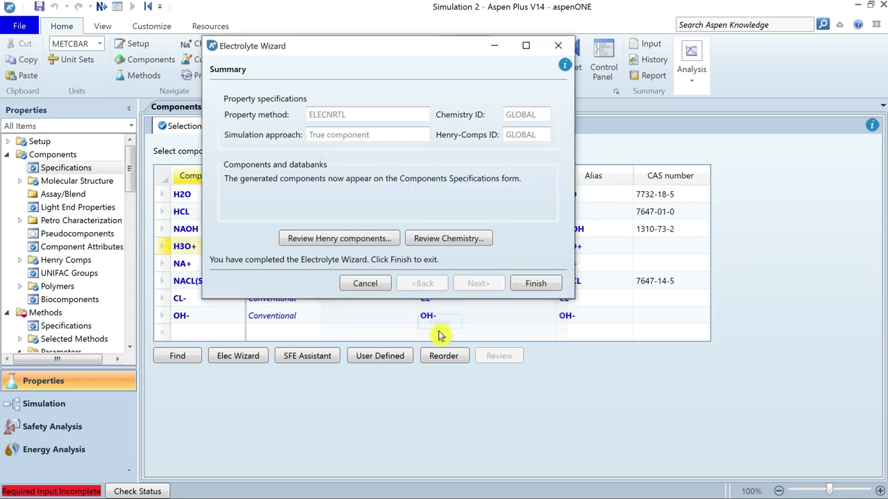
left_click(535, 282)
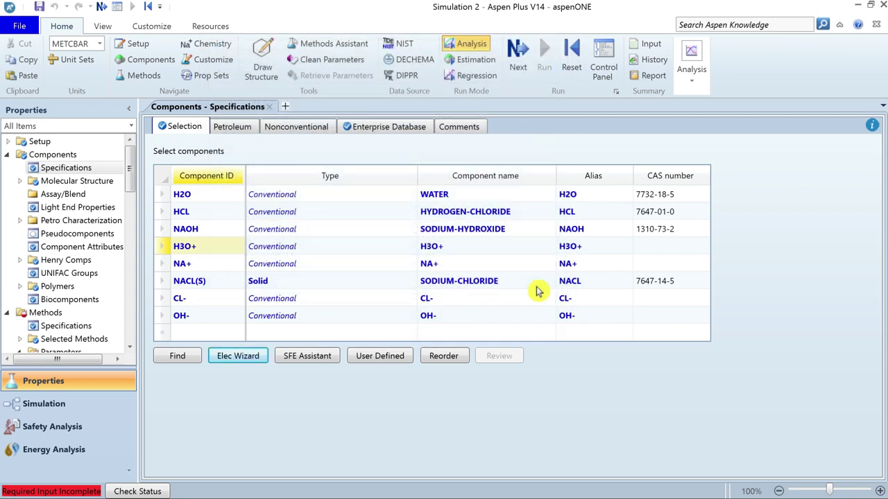
Examine the GLOBAL chemistry input, covering its reactions, specifications and equilibrium constants.
left_click_drag(132, 164, 131, 317)
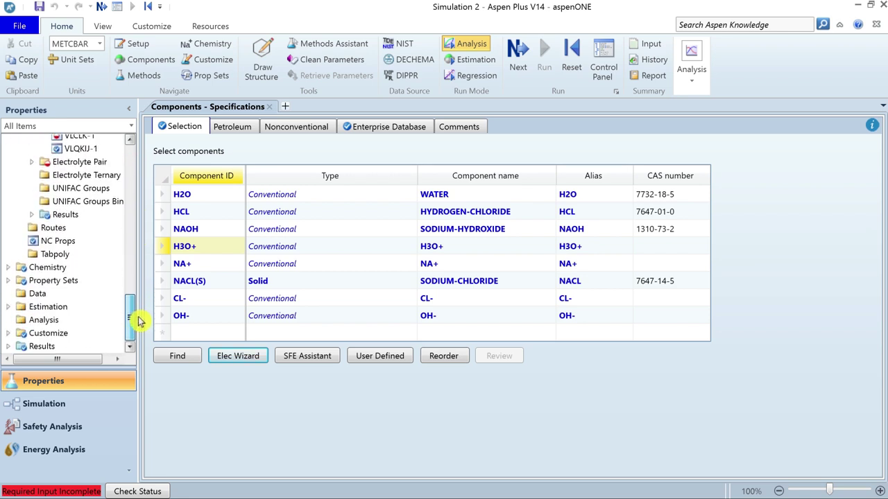
left_click(7, 267)
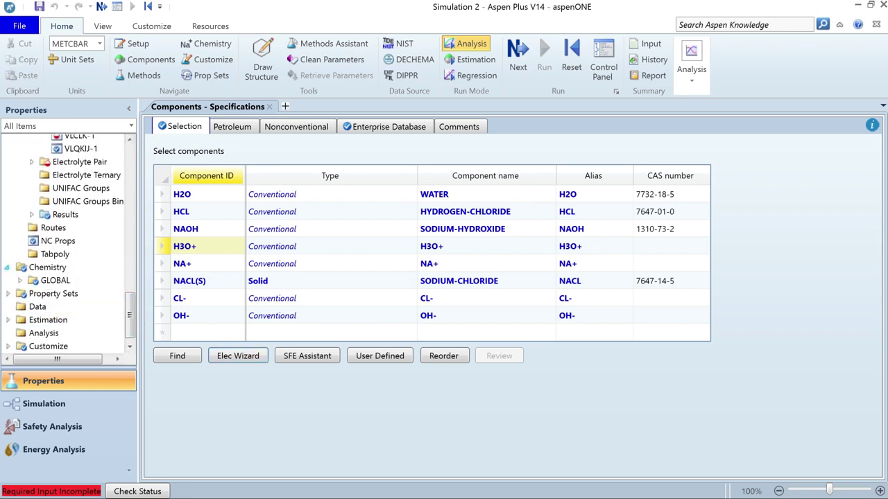
left_click(18, 280)
left_click(69, 293)
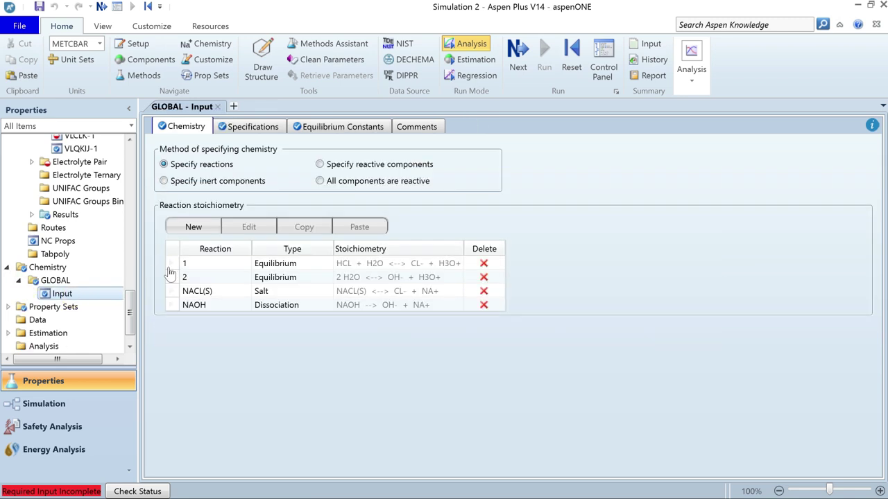
left_click(254, 130)
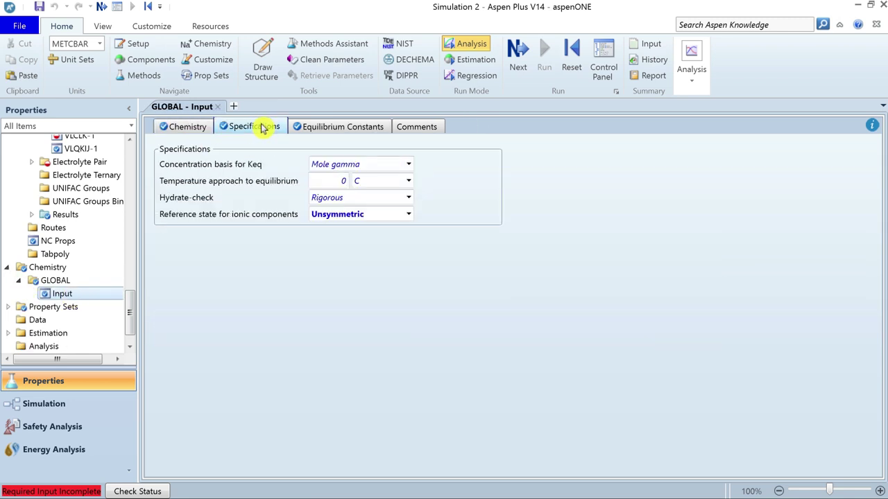
left_click(347, 132)
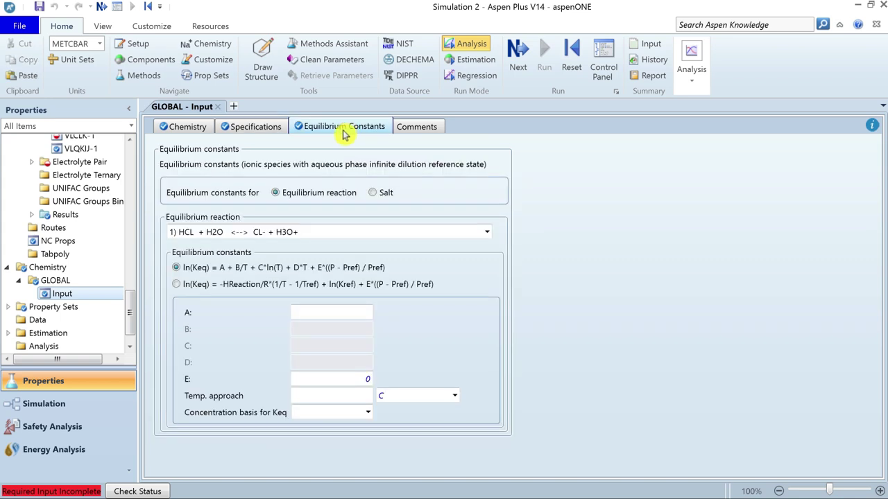
Check the GLOBAL Henry component set and the global property method specifications.
left_click_drag(132, 304, 139, 166)
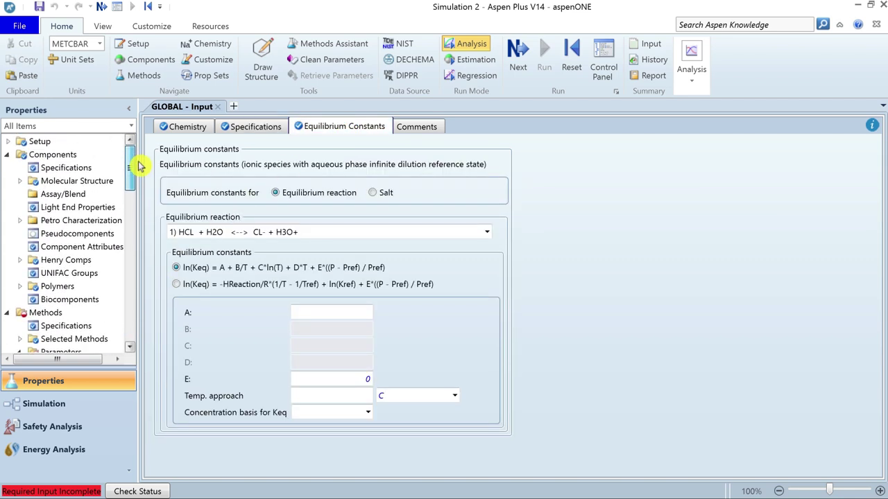
left_click(21, 261)
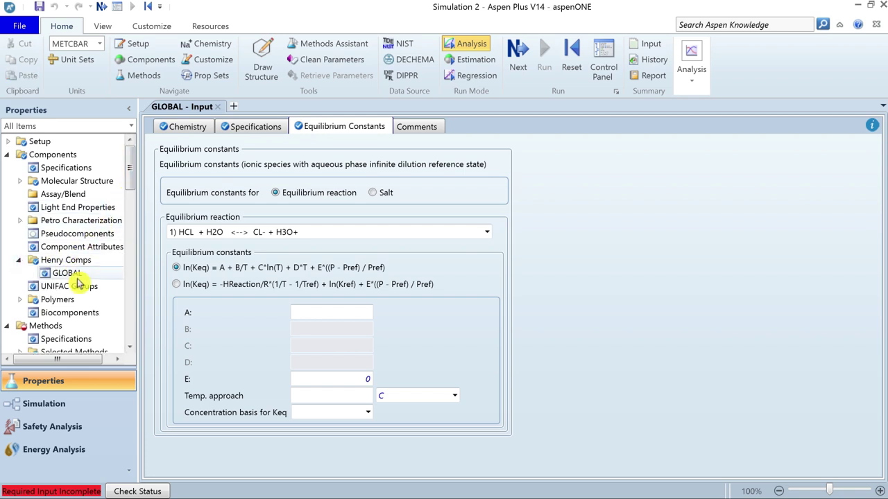
left_click(73, 275)
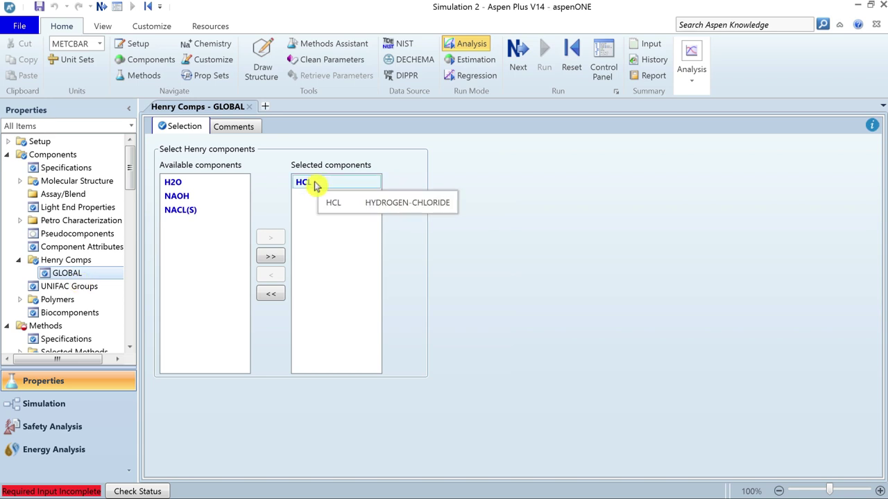
scroll(132, 216, "down", 4)
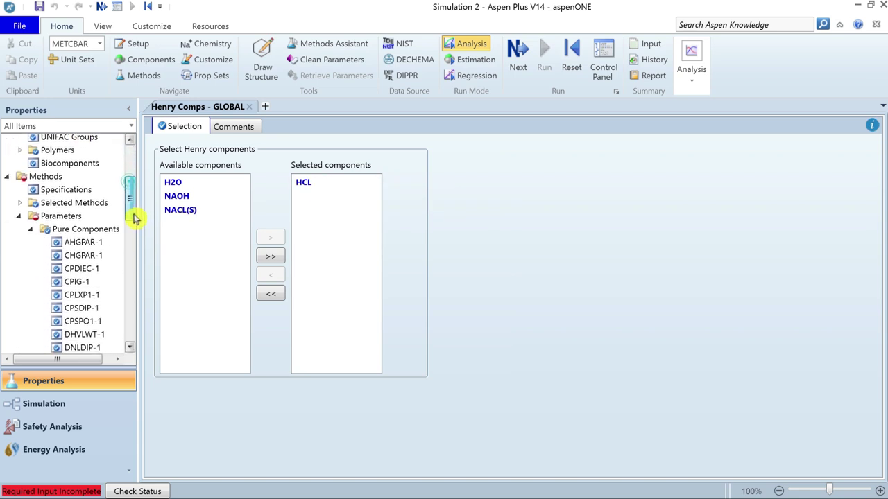
left_click(61, 169)
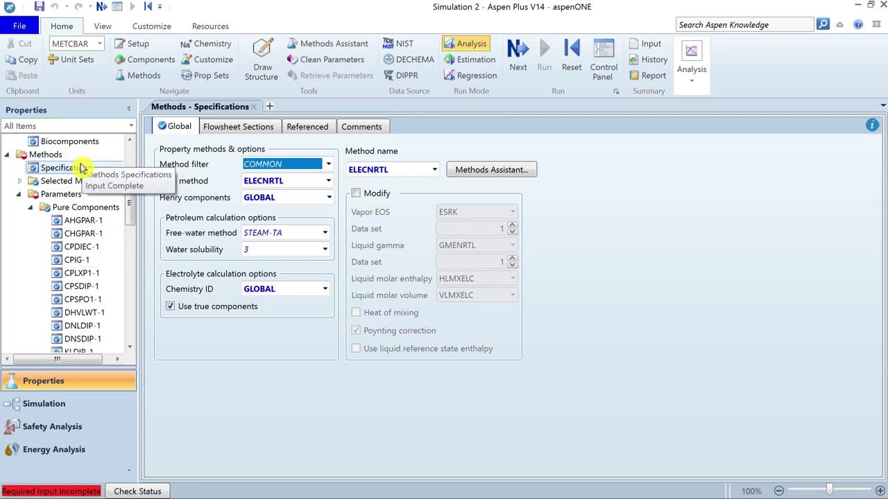
Open the incomplete HENRY-1 and VLCLK-1 binary interaction forms to load their databank parameters.
left_click_drag(133, 201, 130, 276)
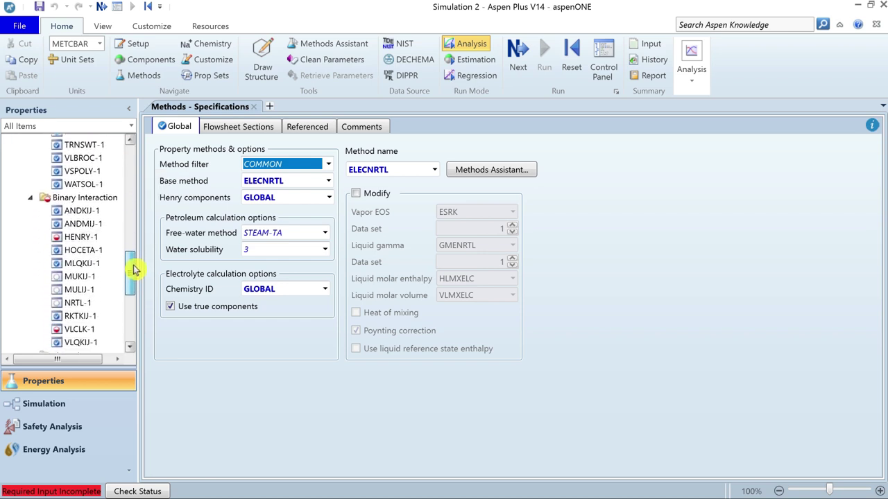
left_click(102, 6)
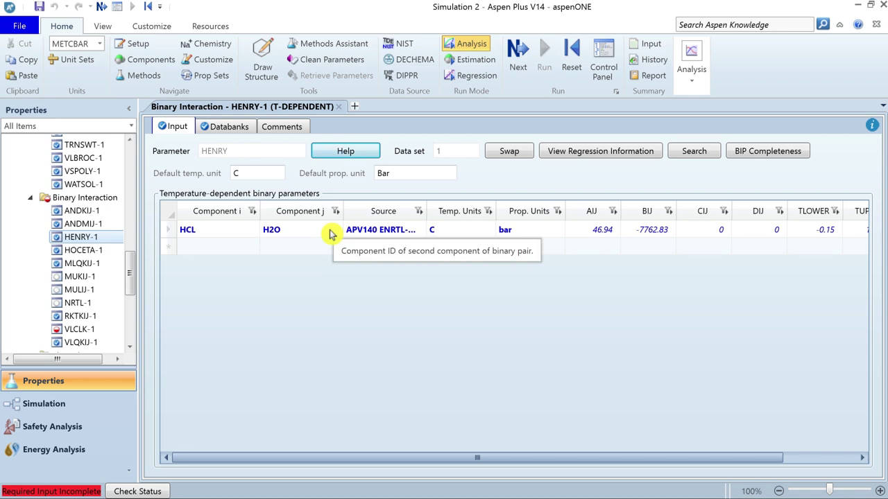
scroll(132, 273, "down", 2)
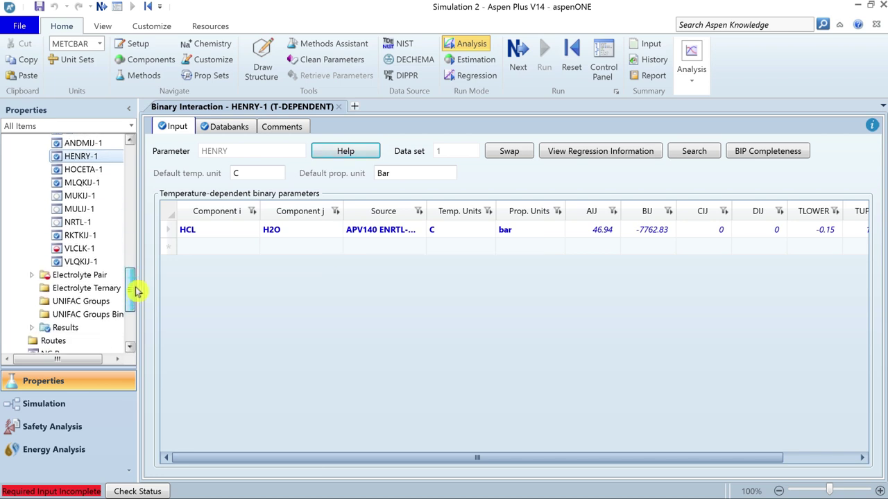
left_click(78, 248)
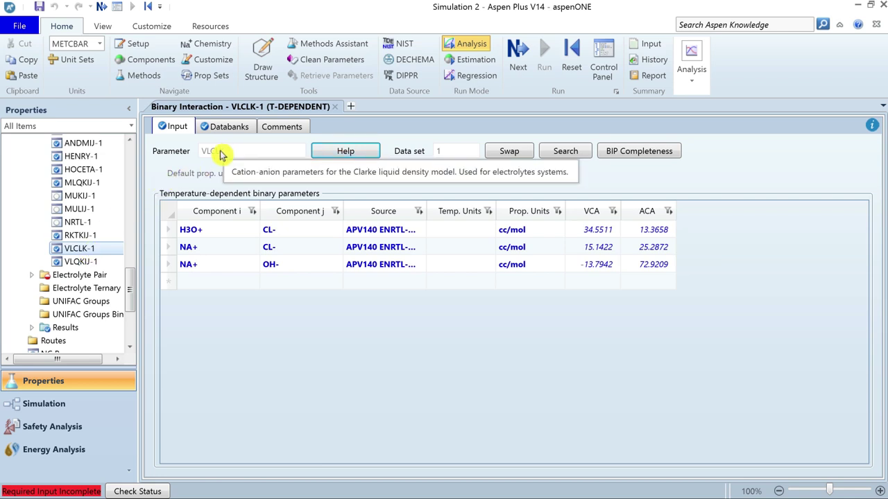
Open the electrolyte pair forms GMELCC-1, GMELCD-1, GMELCE-1 and GMELCN-1 to load their parameters, and run the property calculation.
left_click(35, 277)
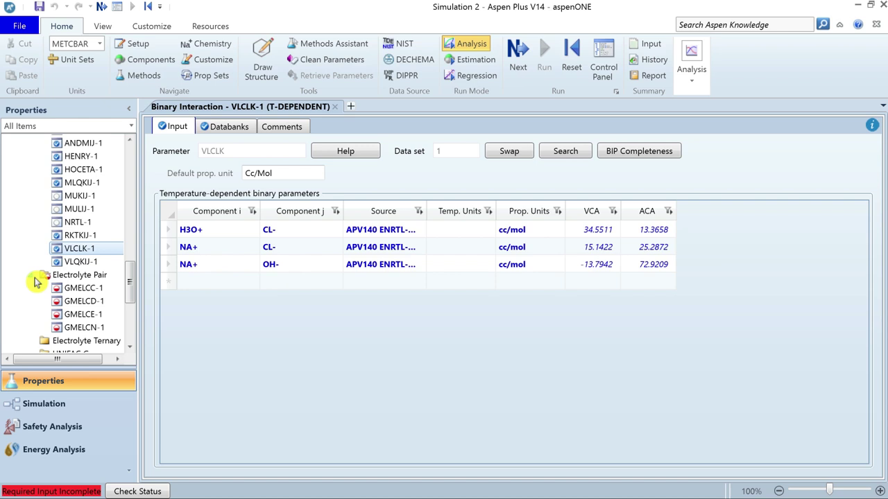
left_click_drag(129, 283, 134, 298)
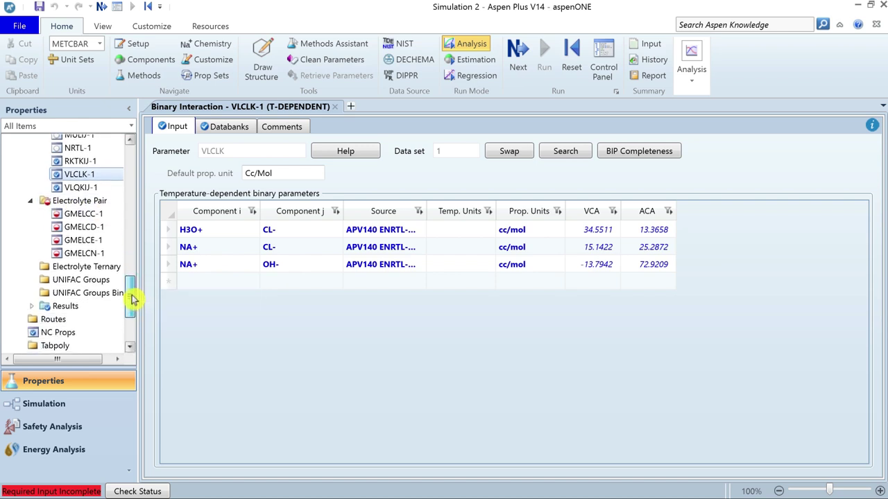
left_click(101, 216)
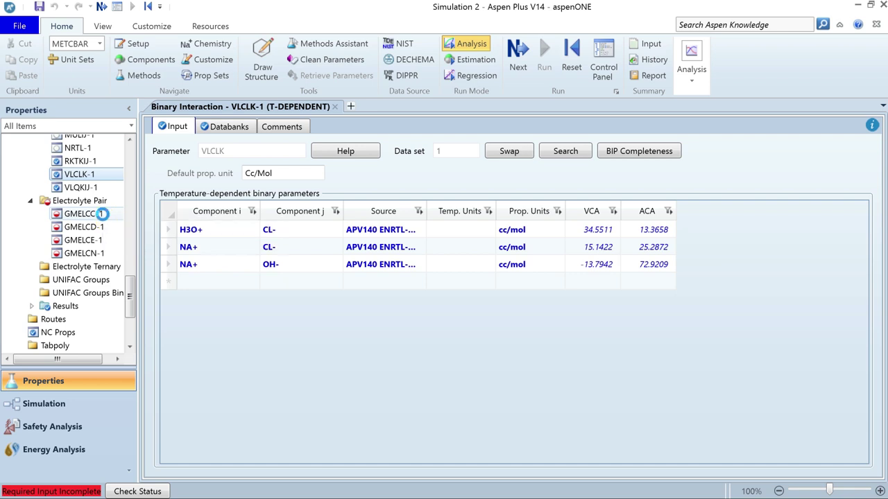
left_click(102, 227)
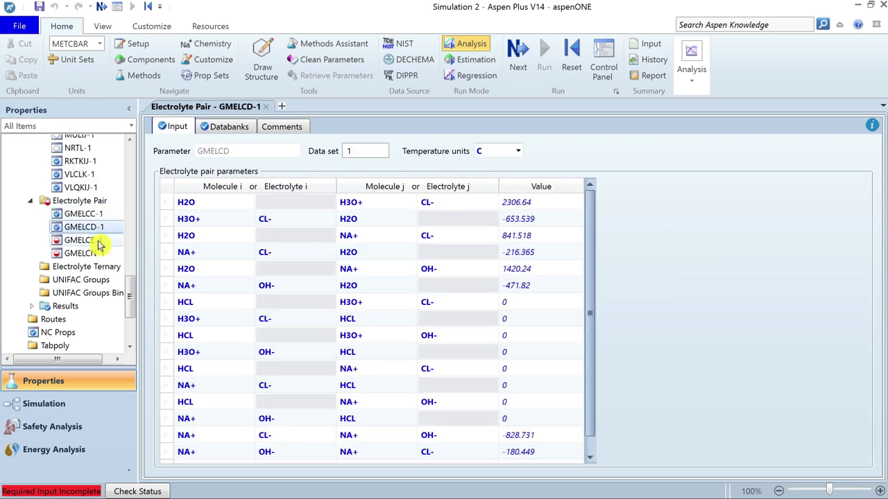
left_click(99, 242)
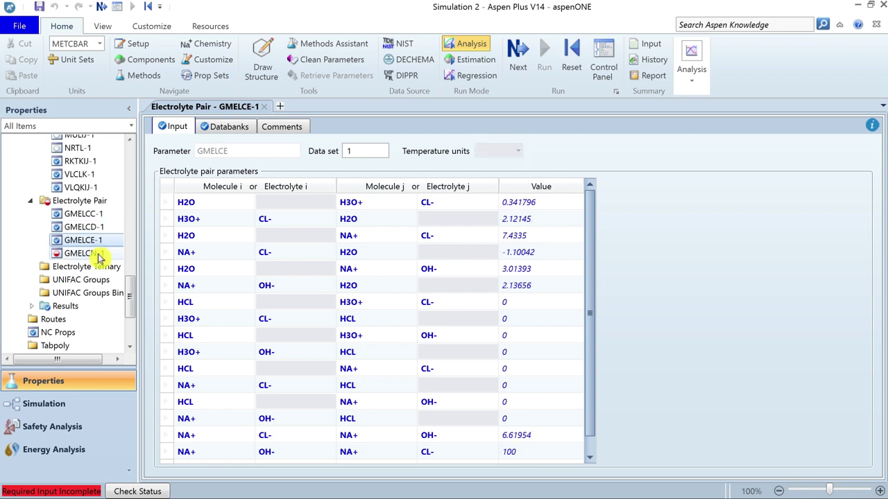
left_click(104, 254)
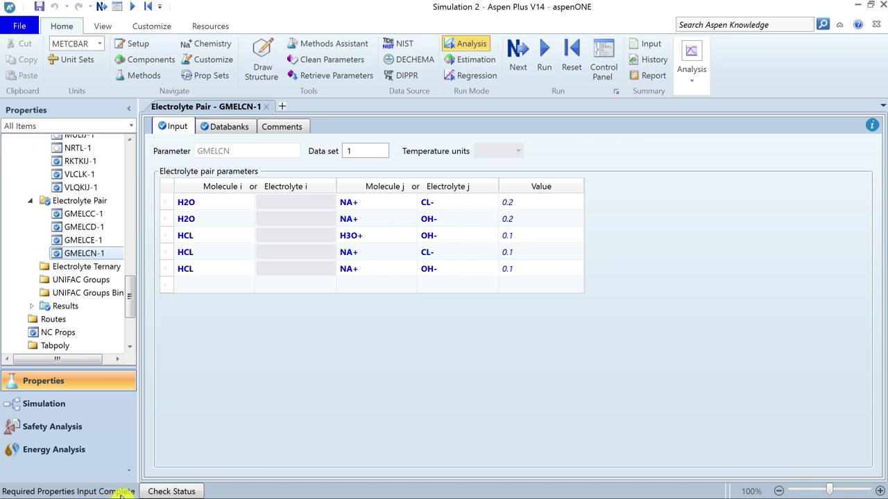
left_click(132, 7)
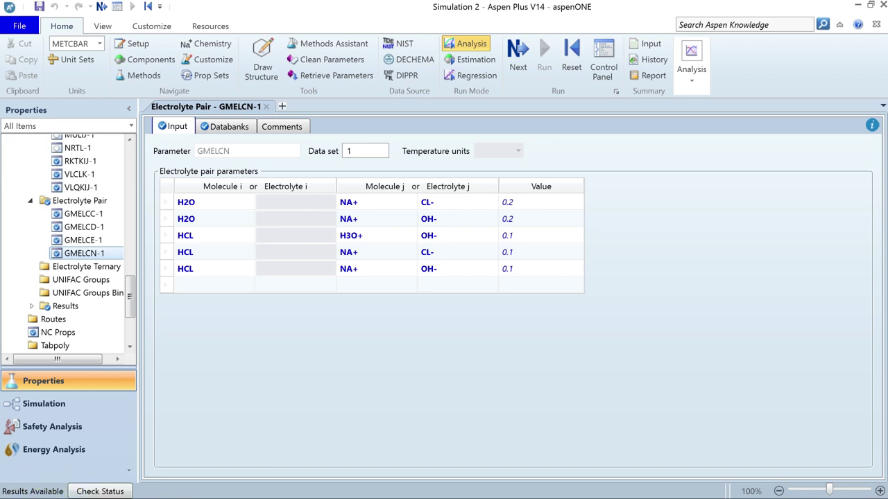
Switch to the simulation environment and place a Mixer block named MIX on the flowsheet.
left_click(691, 82)
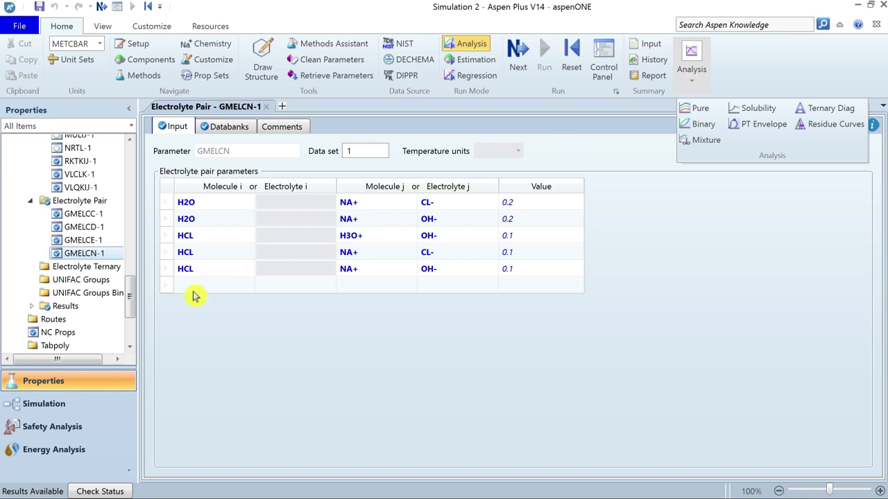
left_click(45, 409)
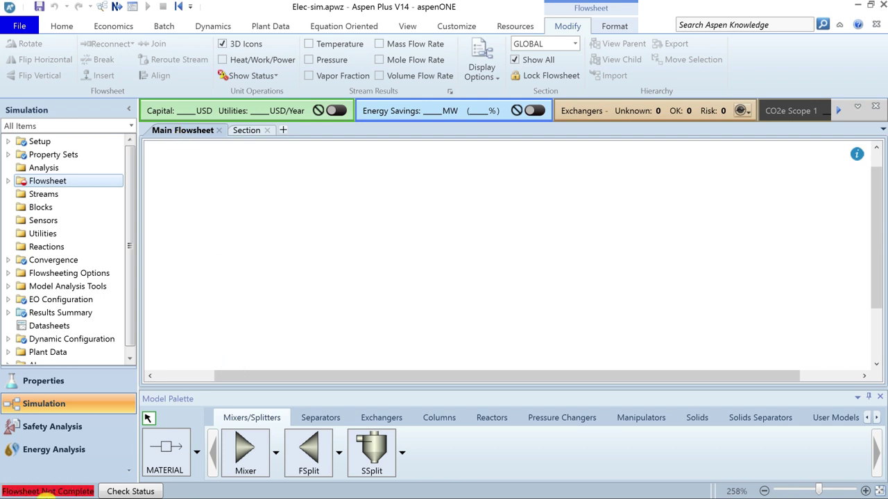
left_click(248, 460)
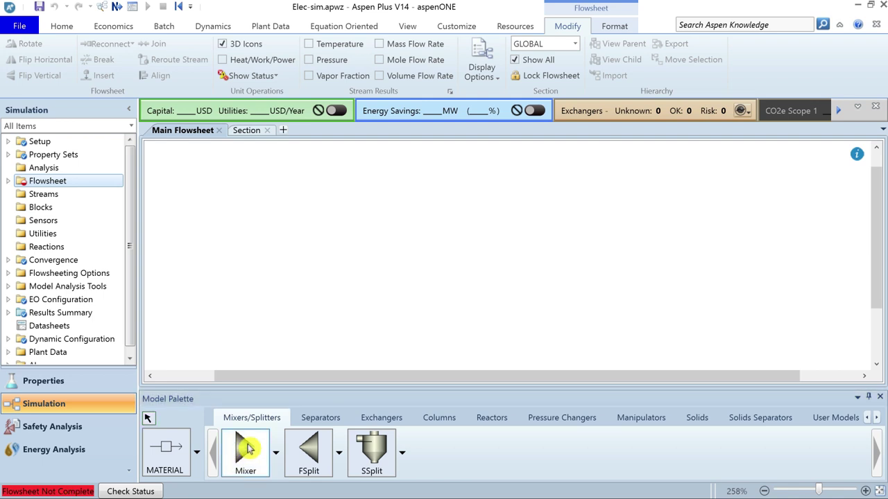
left_click(317, 246)
key("Return")
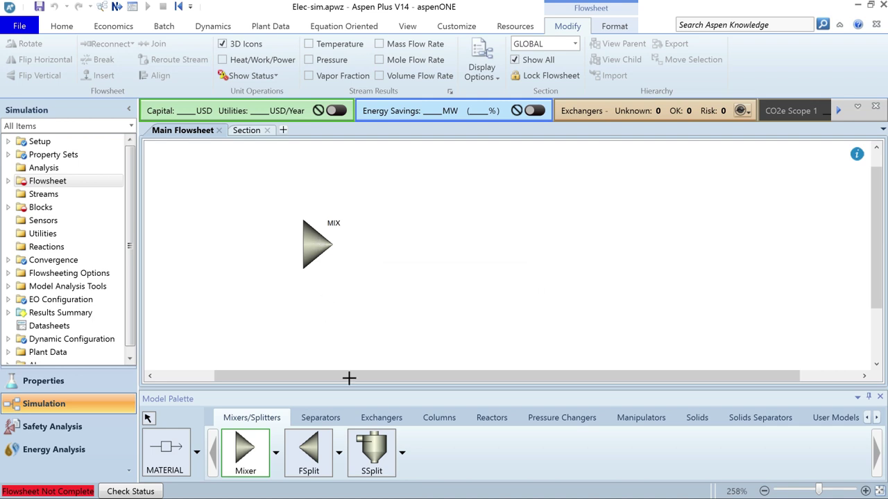
Place a Flash2 separator named FLASH to the right of the mixer on the flowsheet.
left_click(321, 422)
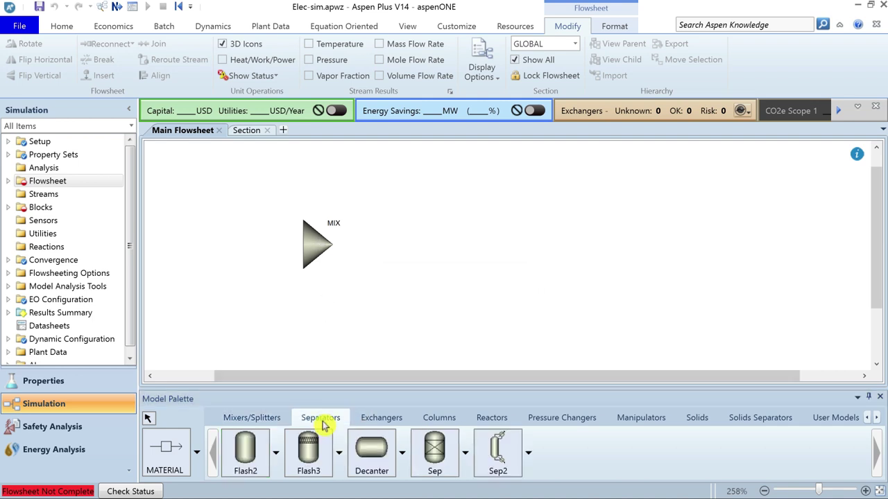
left_click(244, 466)
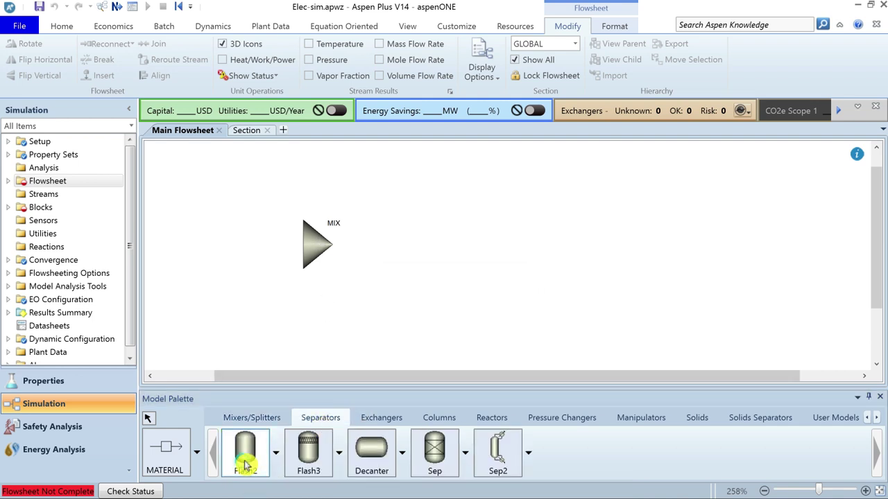
left_click(482, 242)
type("FLASH")
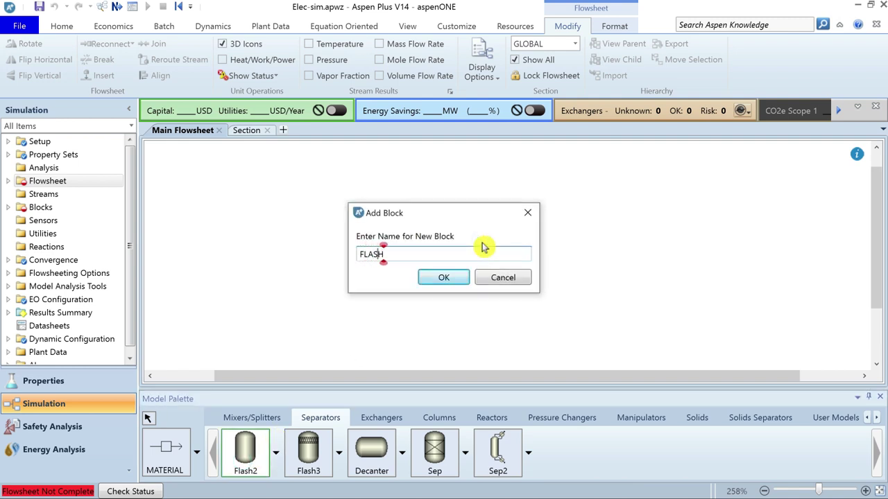
key("Return")
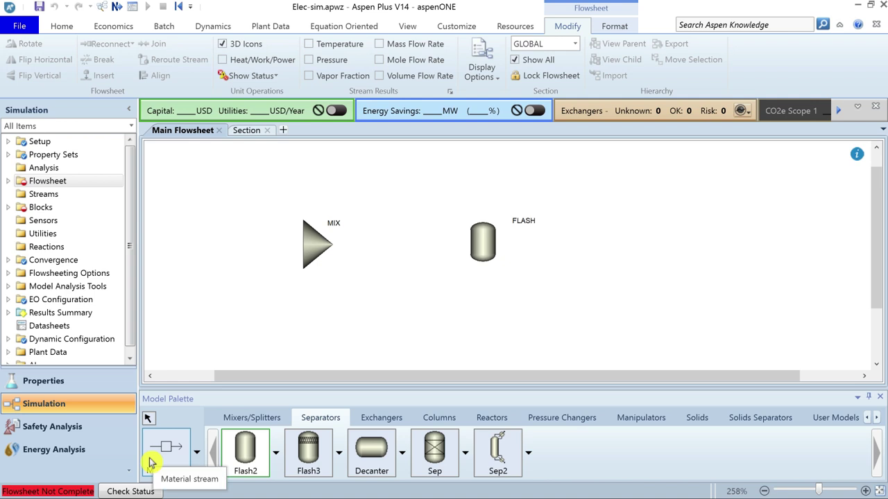
Connect two material feed streams named HCL and NAOH to the inlet of the MIX block.
left_click(165, 460)
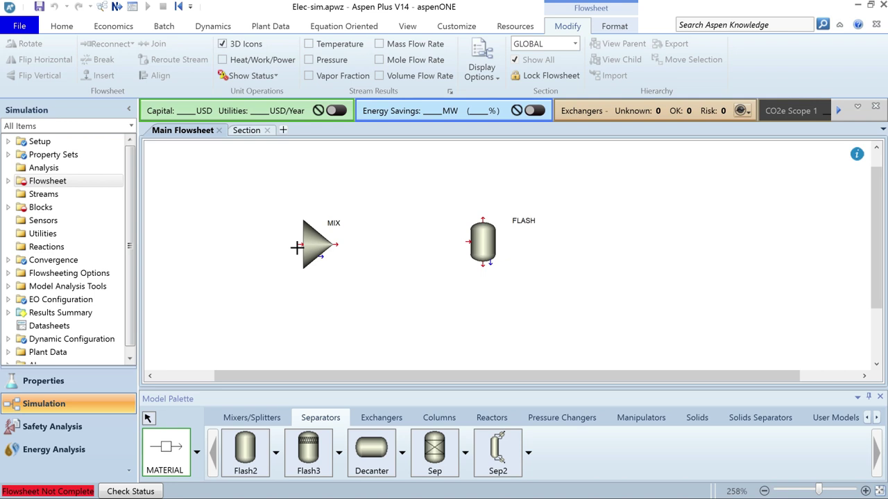
left_click(304, 231)
left_click(195, 232)
type("HCL")
key("Return")
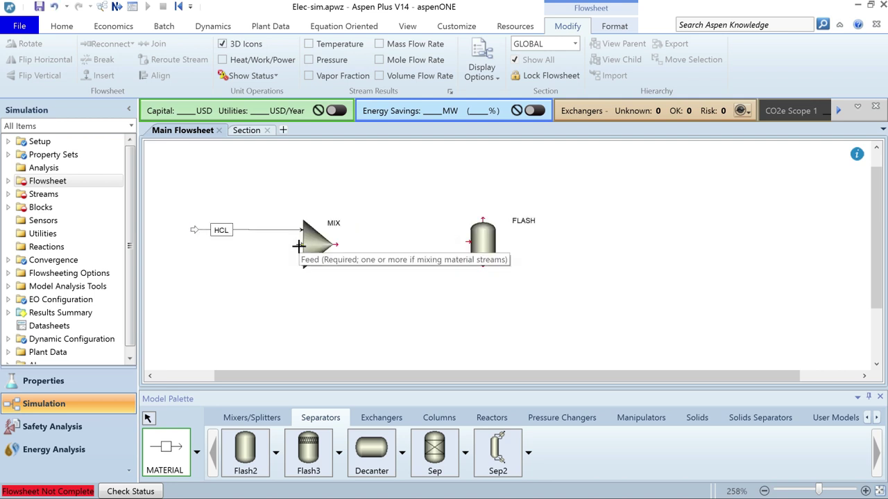
left_click(298, 246)
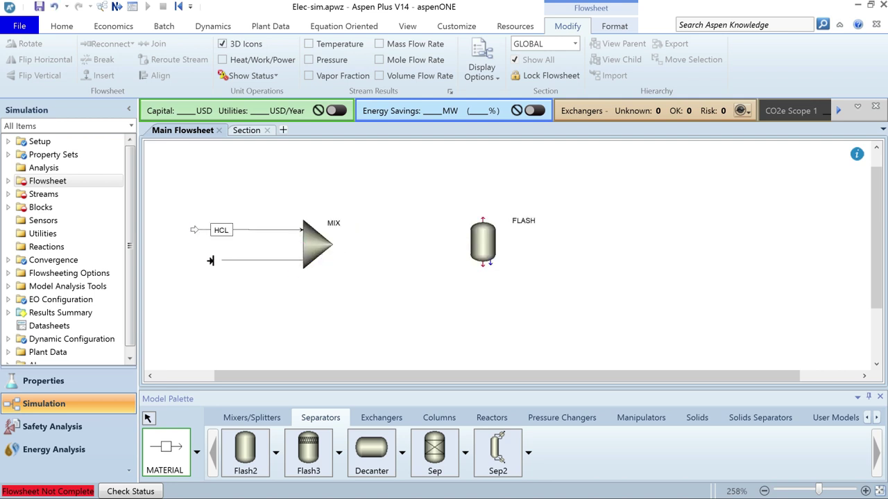
left_click(190, 262)
type("NAOH")
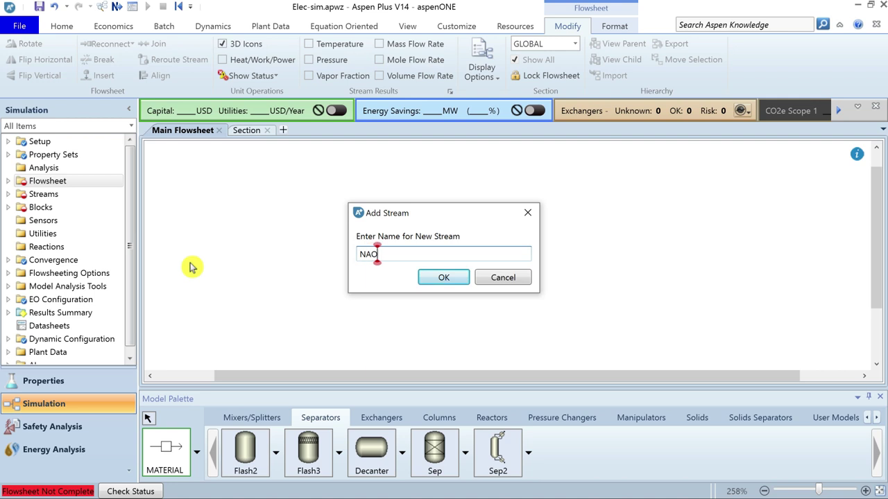
key("Return")
Connect the MIX outlet to the FLASH feed with a material stream named MIXED.
left_click(331, 244)
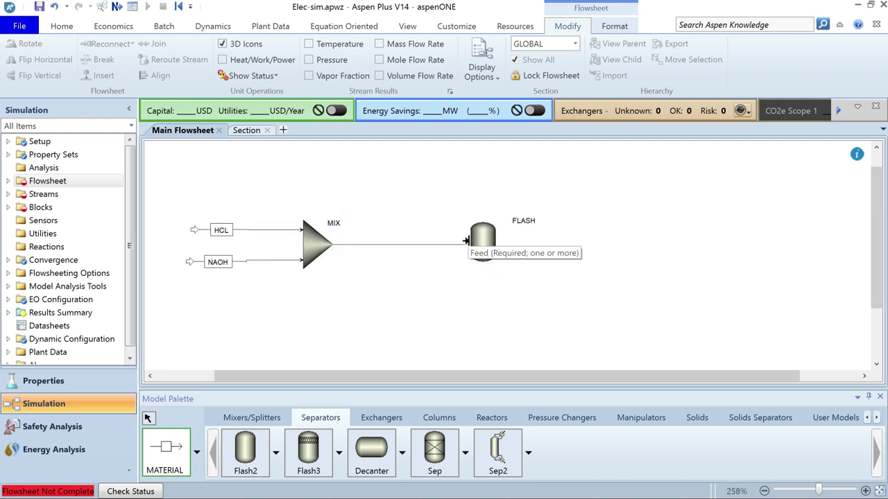
left_click(468, 242)
type("MIXED")
key("Return")
Add the FLASH outlet streams, naming the vapor product VAP and the liquid product LIQ, and leave stream placement.
left_click(483, 217)
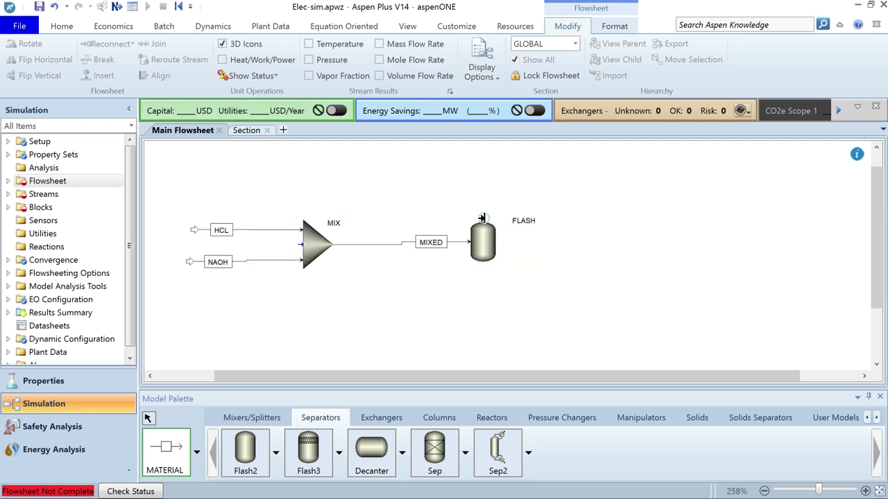
left_click(593, 182)
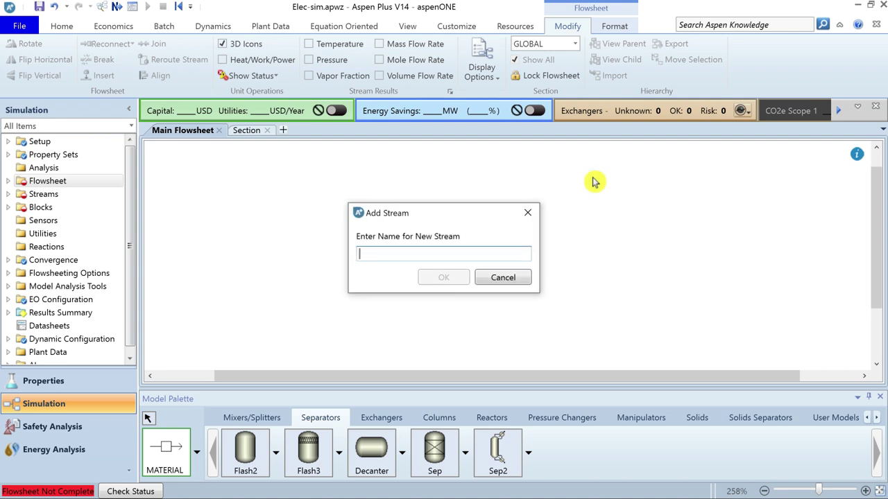
type("VAP")
key("Return")
left_click(480, 270)
left_click(603, 297)
type("LIQ")
key("Return")
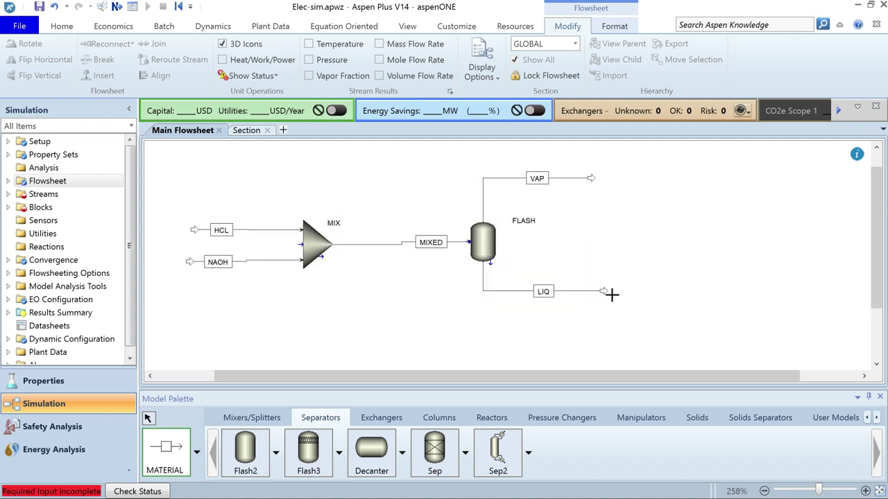
right_click(614, 297)
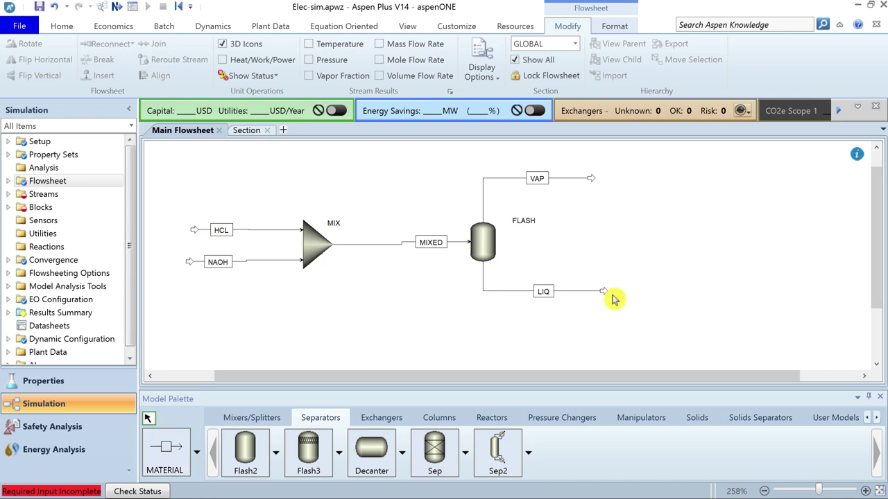
left_click(613, 298)
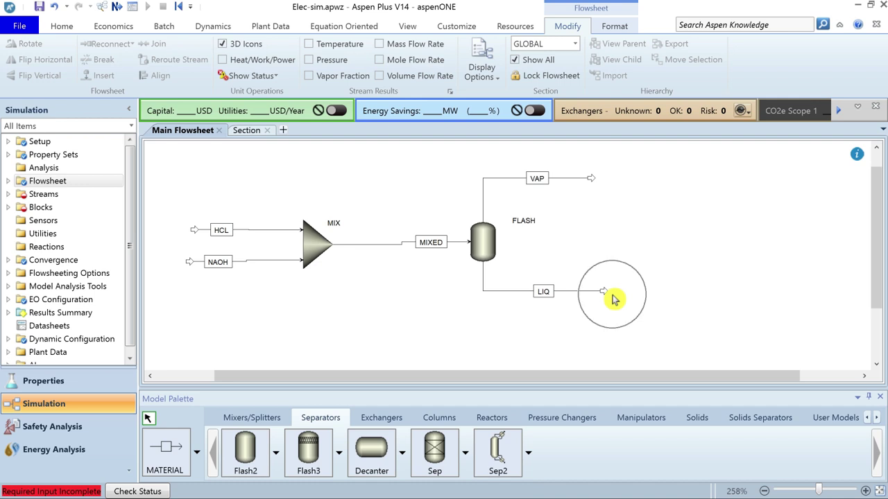
Align all blocks and streams on the flowsheet, then clear the selection.
left_click_drag(657, 161, 194, 337)
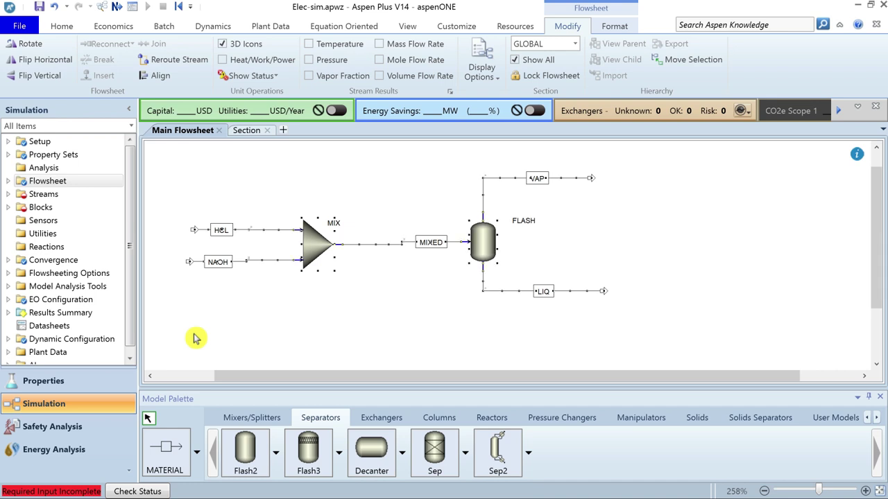
left_click(160, 76)
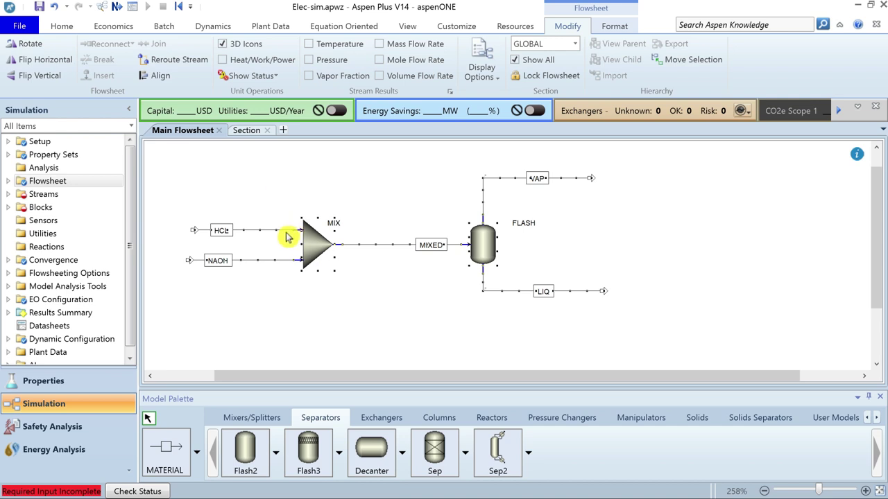
left_click(505, 328)
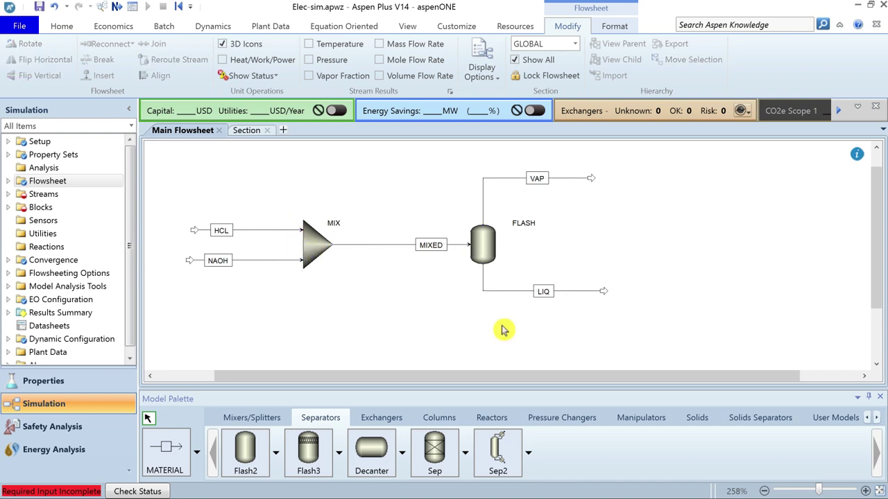
Set the Model Palette to Auto Hide and fit the whole flowsheet in the drawing area.
left_click(857, 397)
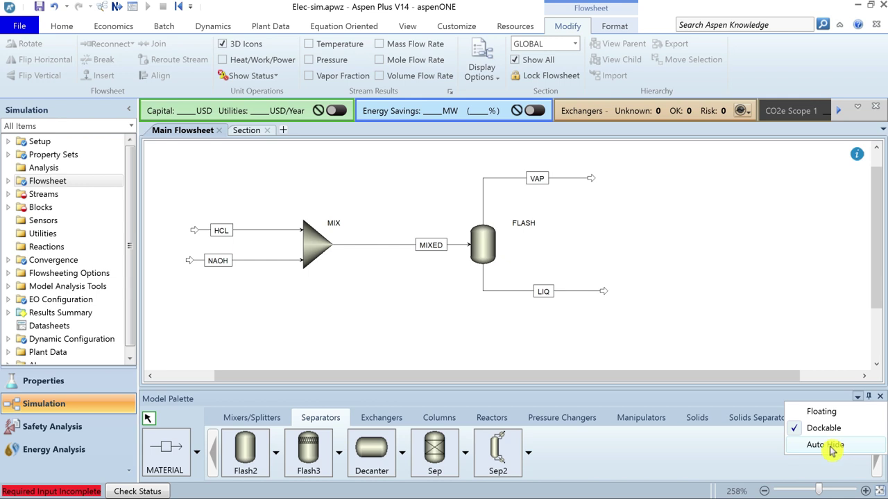
left_click(832, 450)
left_click(879, 491)
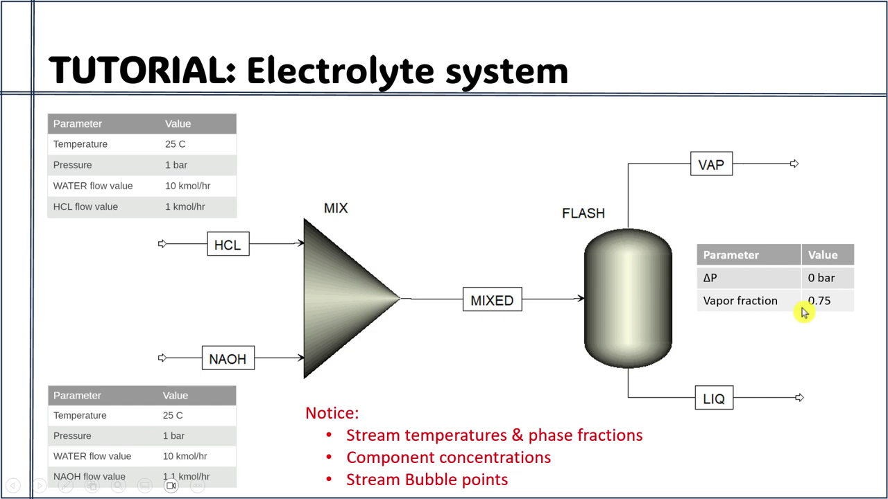
Switch back to Aspen Plus and set the HCL stream's temperature to 25 C and pressure to 1 bar.
key("alt+Tab")
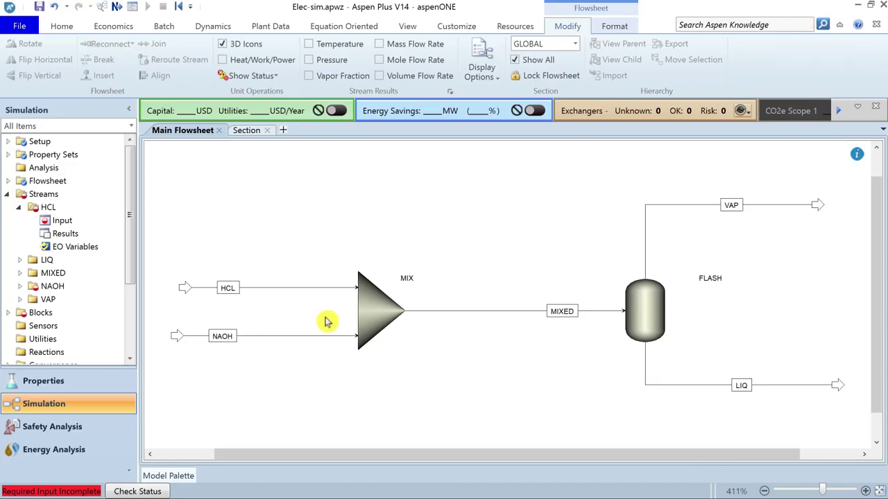
double_click(294, 296)
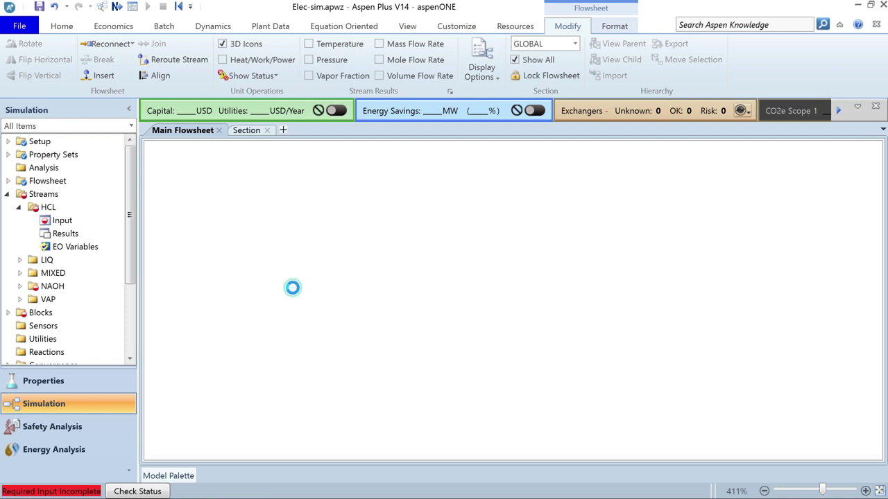
left_click(291, 231)
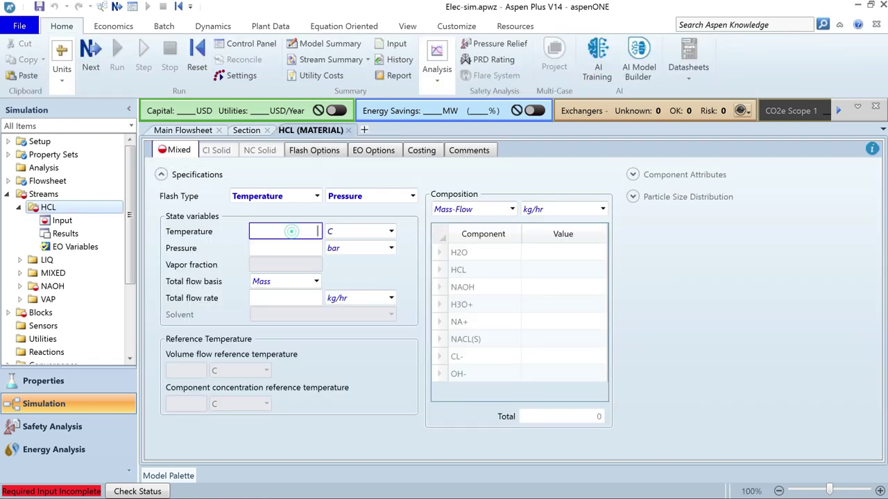
type("25")
left_click(285, 248)
type("1")
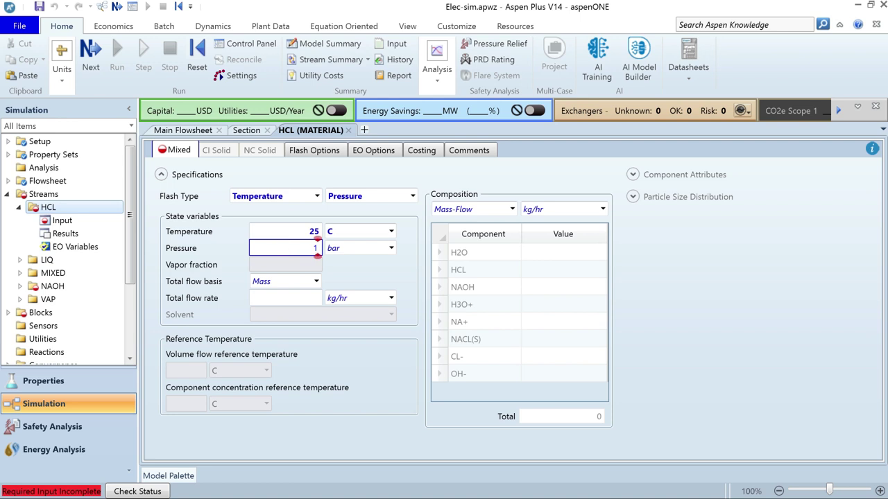
left_click(274, 300)
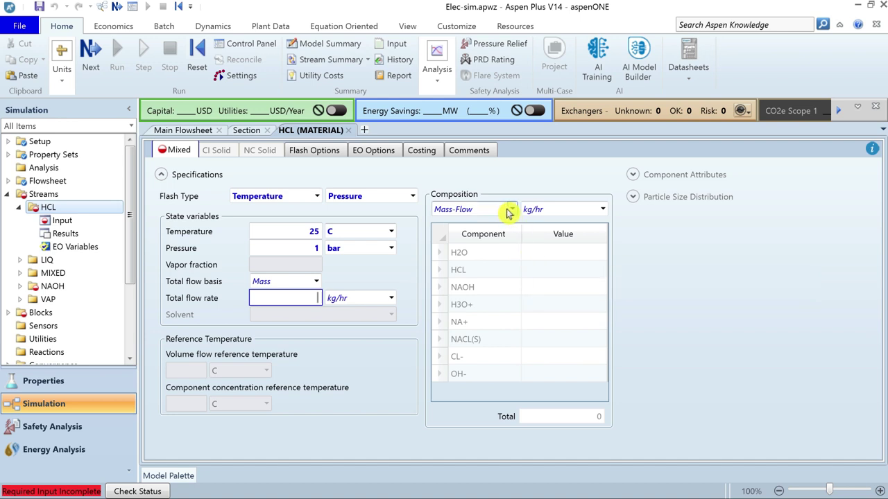
Define the HCL stream composition as Mole-Flow in kmol/hr, with 10 for H2O and 1 for HCL.
left_click(552, 255)
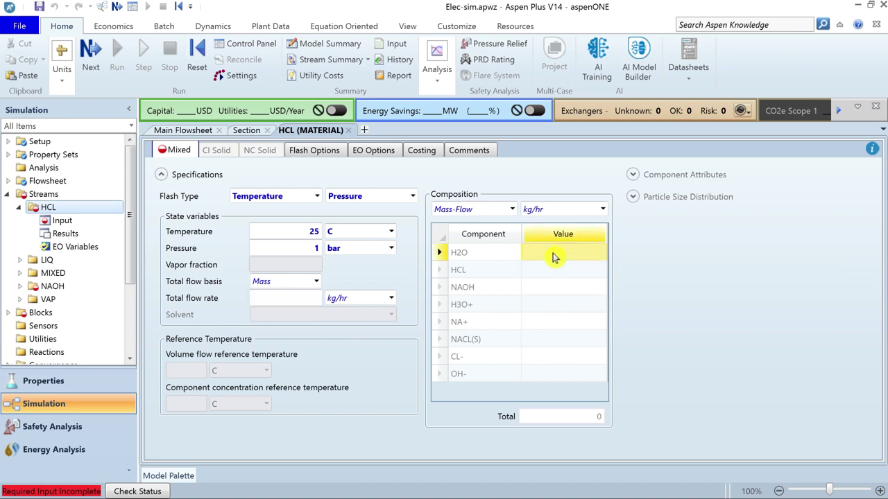
type("10")
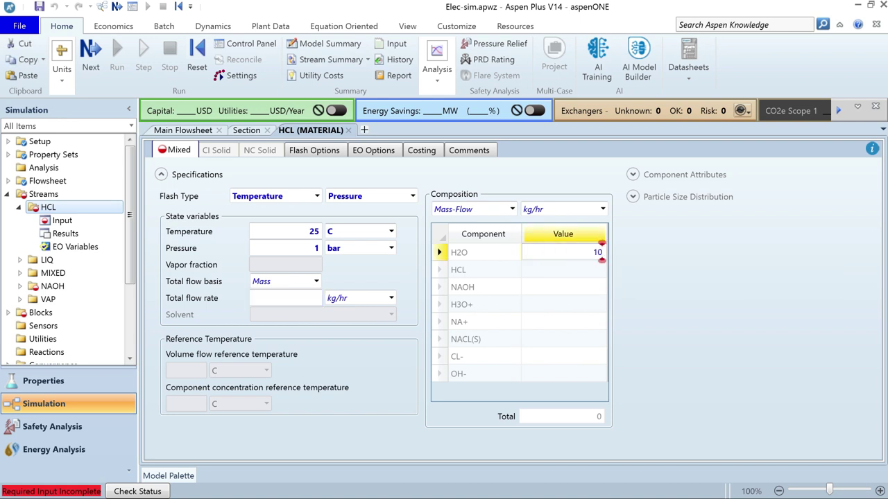
key("Return")
left_click(512, 211)
left_click(511, 211)
left_click(479, 237)
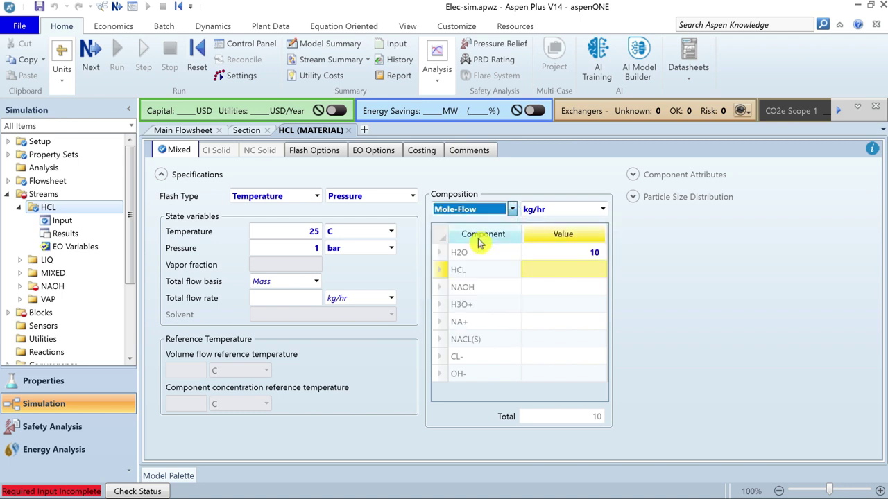
left_click(562, 277)
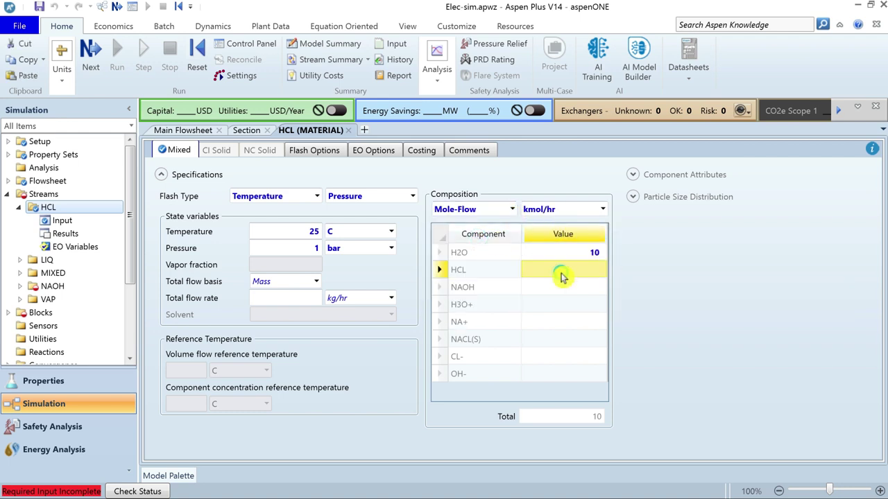
type("1")
key("Return")
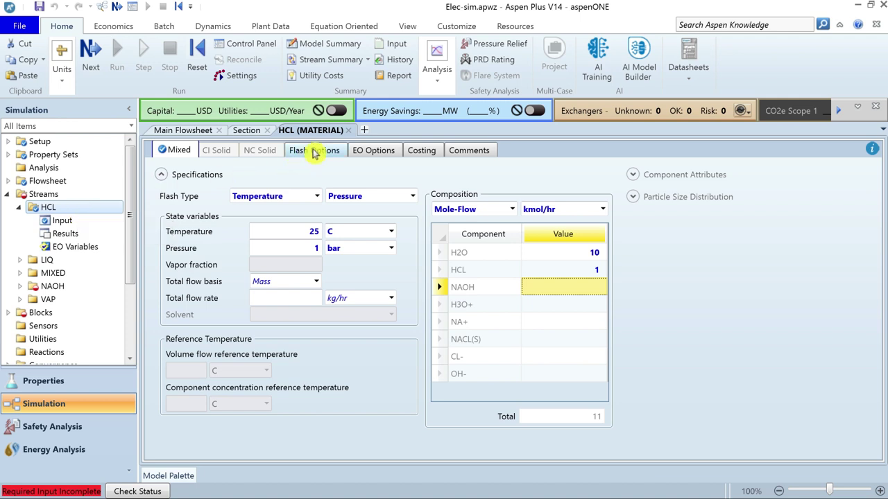
Close the HCL stream form and set the NAOH stream's temperature to 25 C and pressure to 1 bar.
left_click(349, 131)
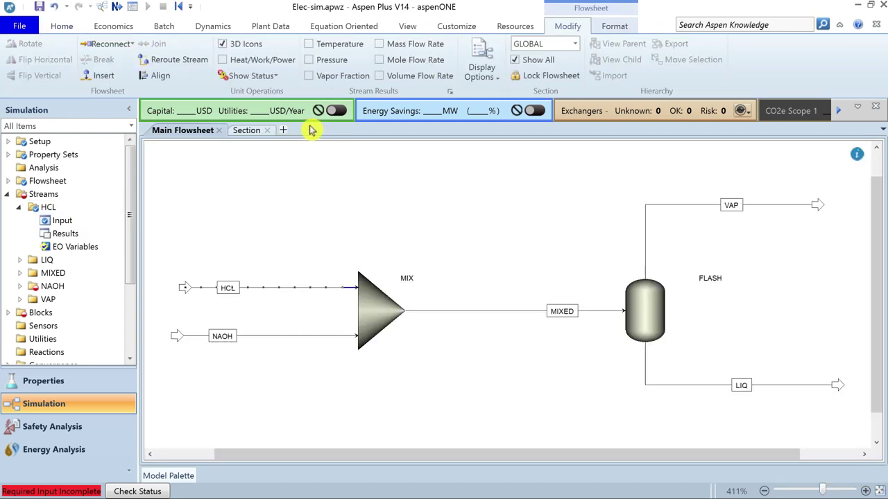
left_click(115, 10)
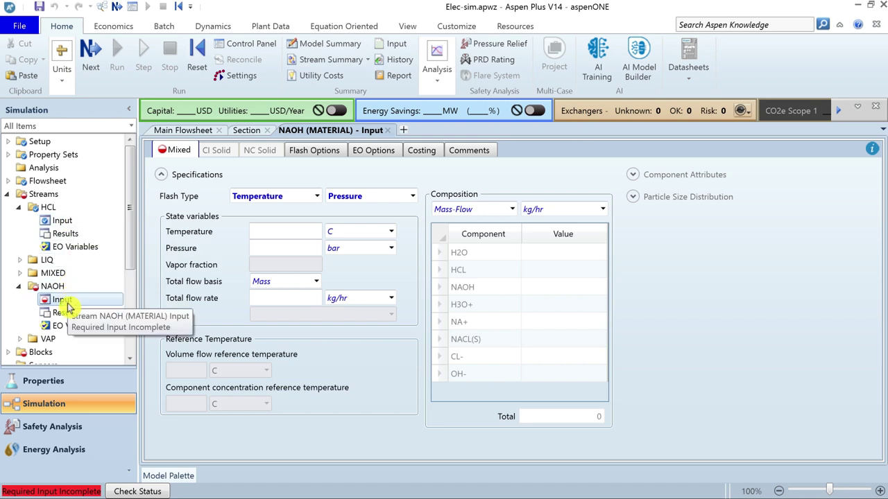
left_click(315, 232)
type("25")
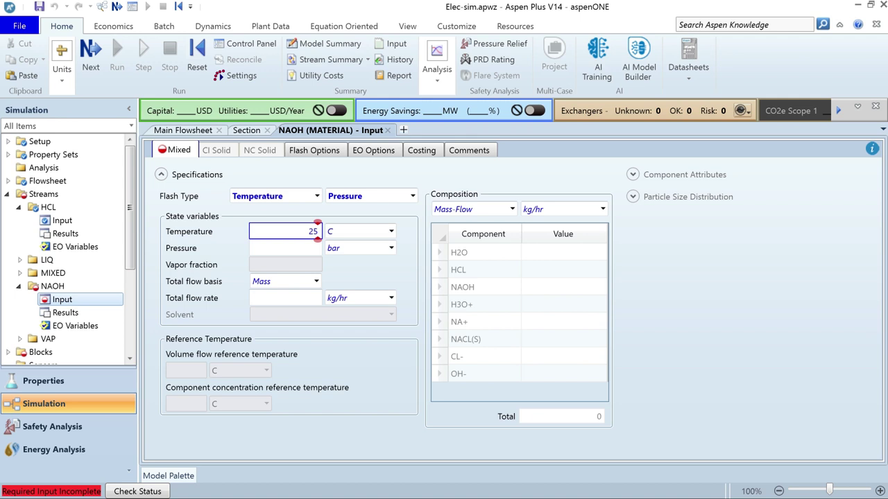
left_click(293, 249)
type("1")
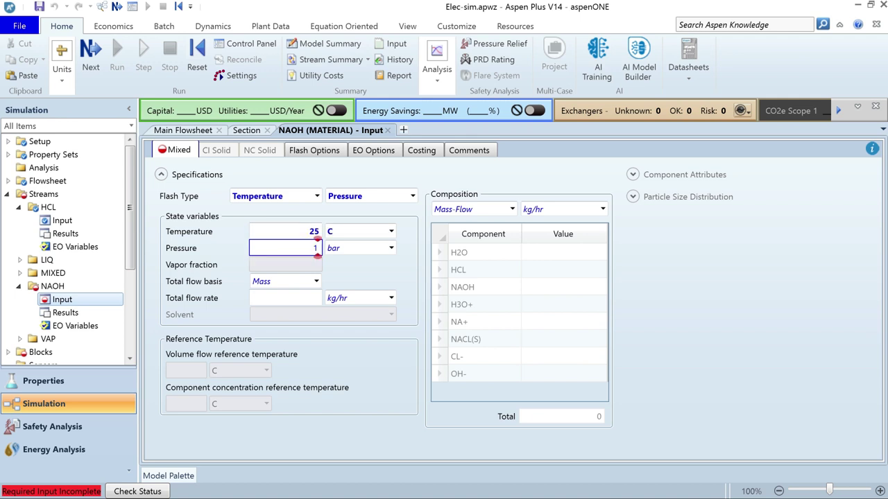
Define the NAOH stream composition as Mole-Flow in kmol/hr, with 10 for H2O and 1.1 for NAOH.
left_click(548, 252)
left_click(511, 209)
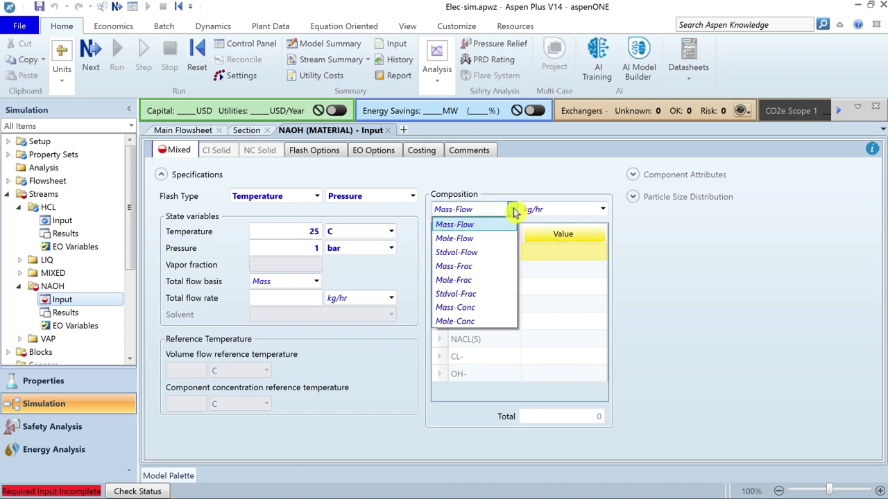
left_click(471, 238)
left_click(545, 254)
type("10")
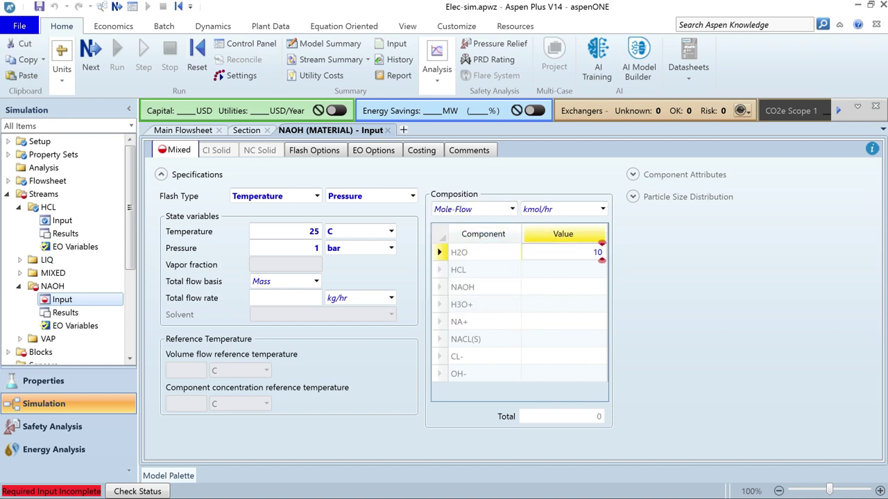
key("Return")
left_click(555, 287)
type("1.1")
key("Return")
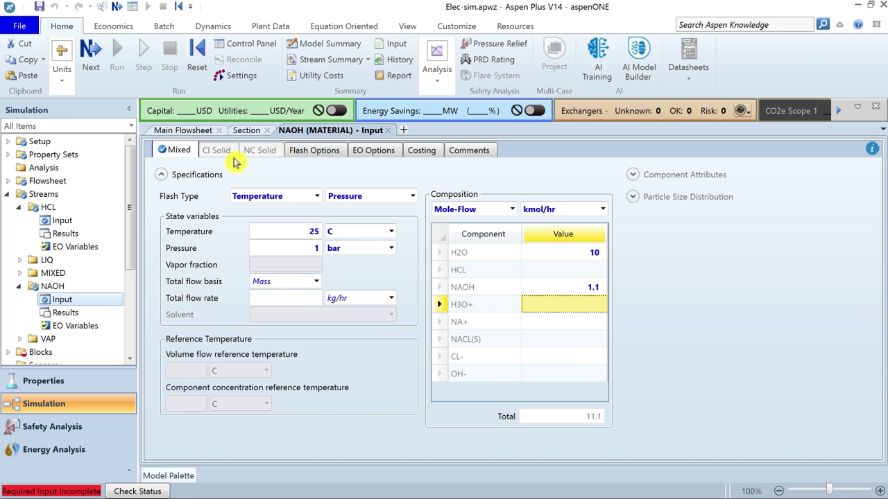
Specify the FLASH block by vapor fraction and pressure, with a vapor fraction of 0.75 and a pressure of 0 bar.
left_click_drag(129, 194, 136, 275)
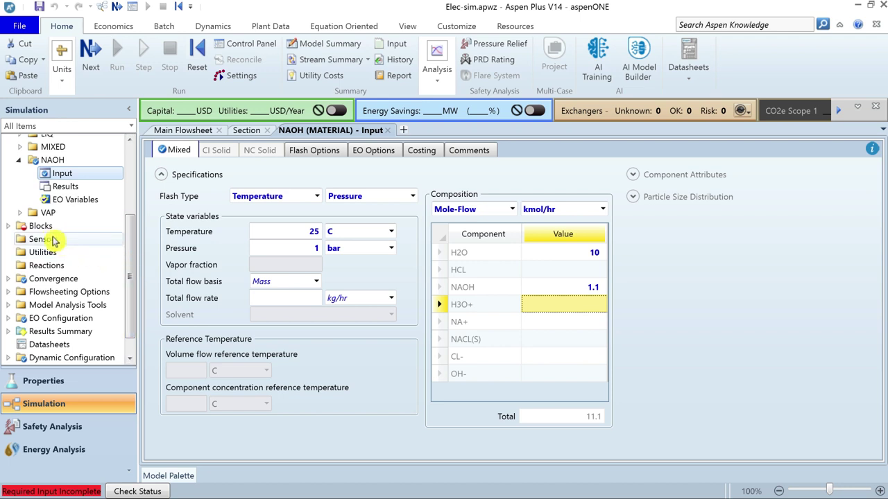
left_click(8, 226)
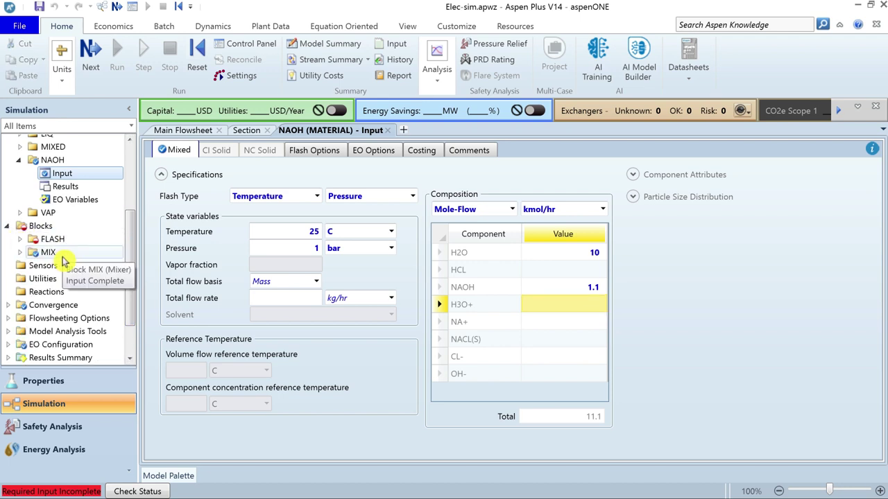
left_click(19, 238)
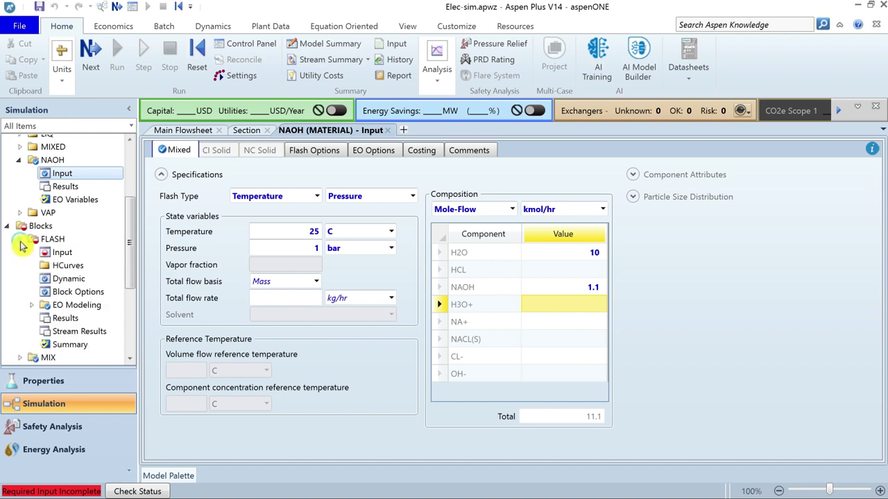
left_click(72, 256)
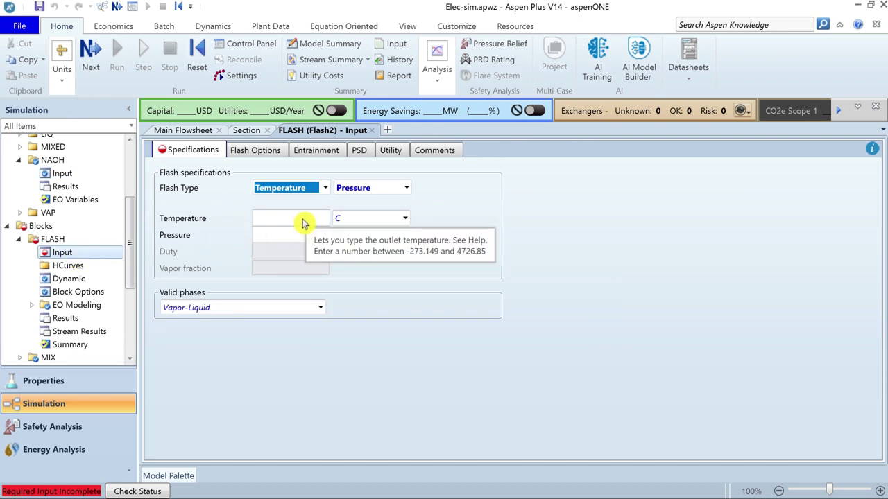
left_click(326, 189)
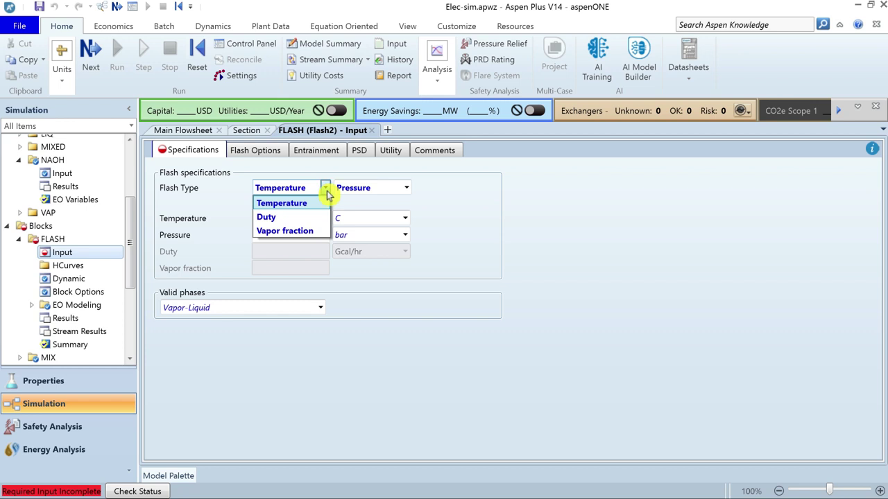
left_click(314, 231)
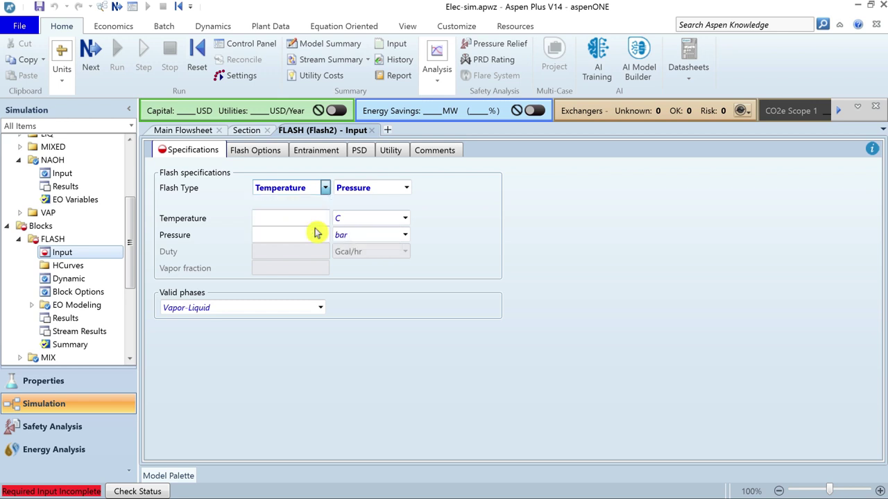
type("0.75")
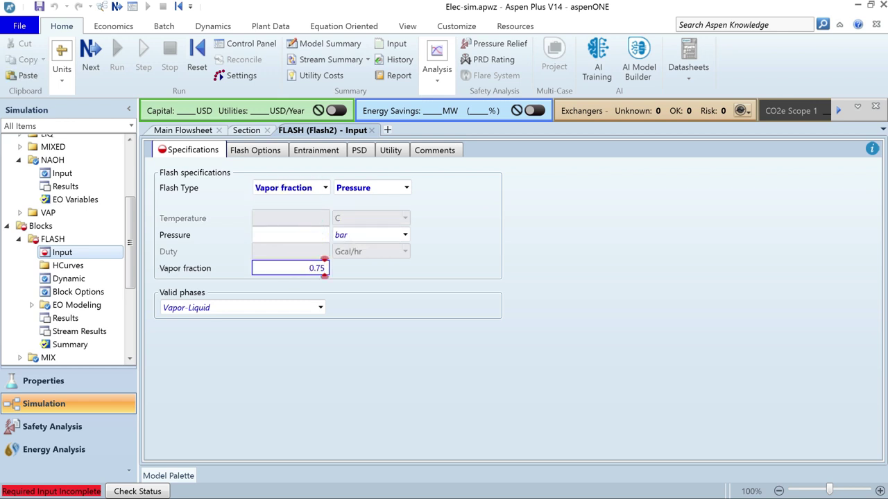
left_click(285, 235)
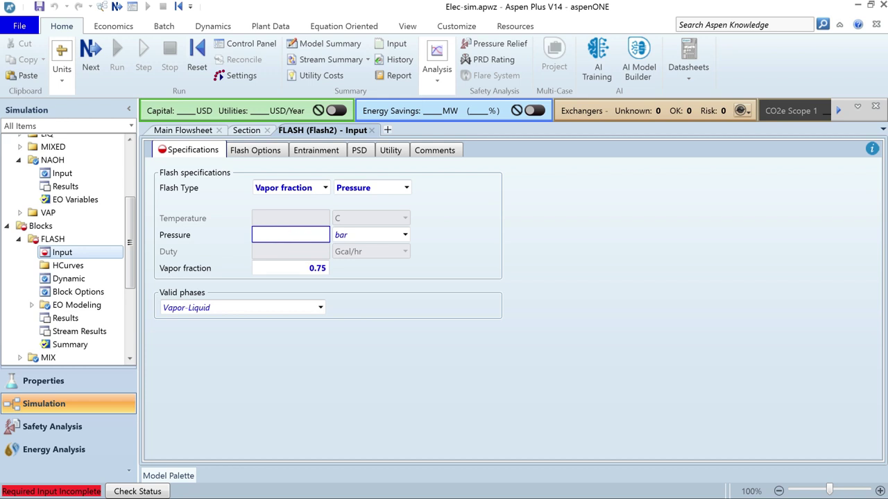
type("0")
key("Return")
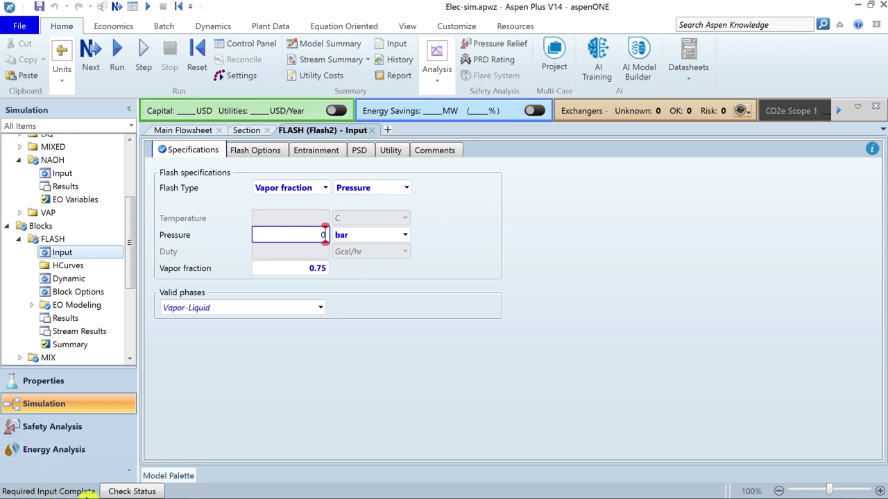
Close the FLASH form, run the simulation and open the stream summary for all streams.
left_click(372, 131)
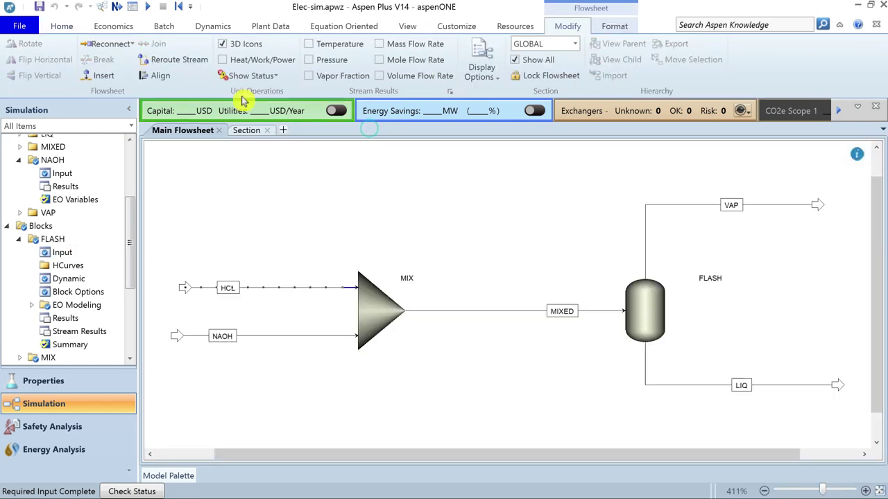
left_click(148, 7)
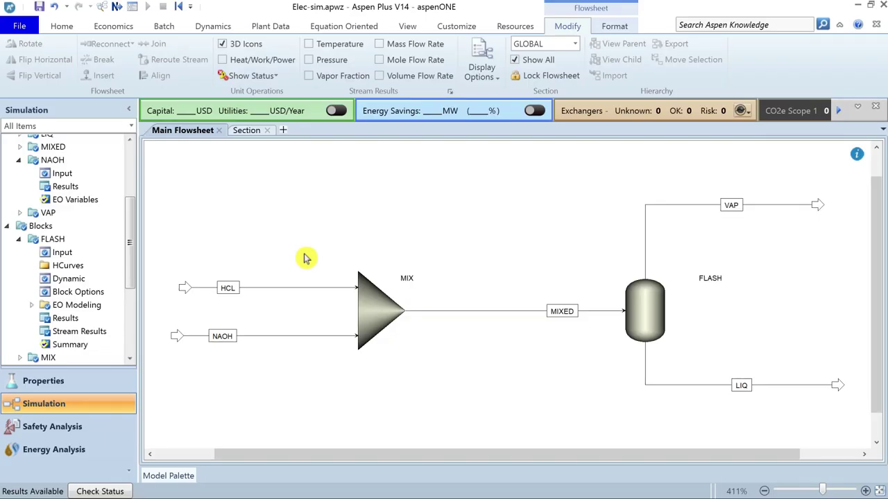
left_click(61, 27)
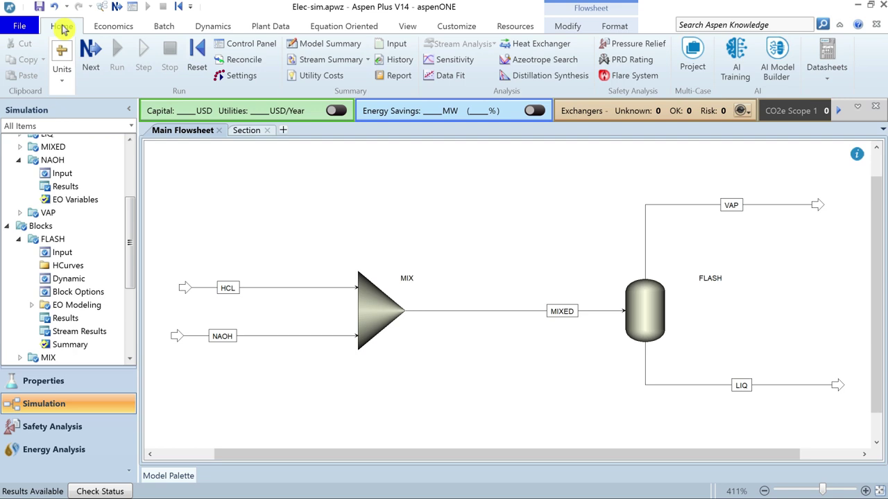
left_click(370, 63)
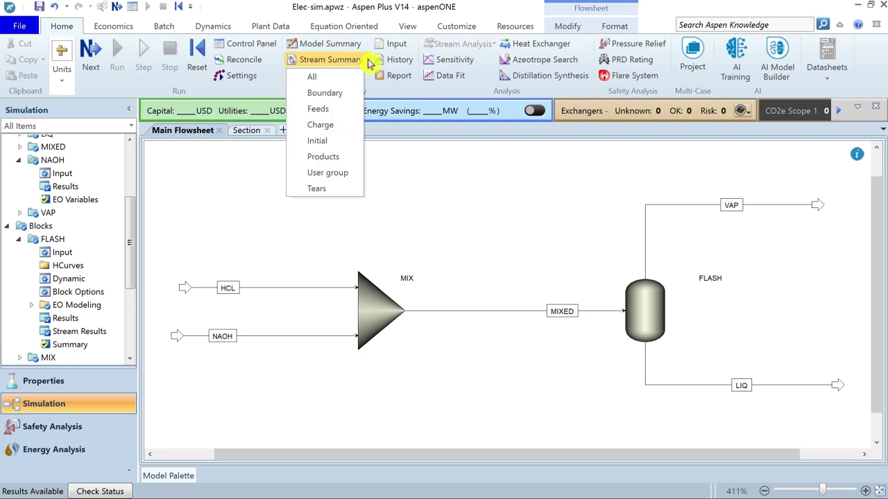
left_click(330, 80)
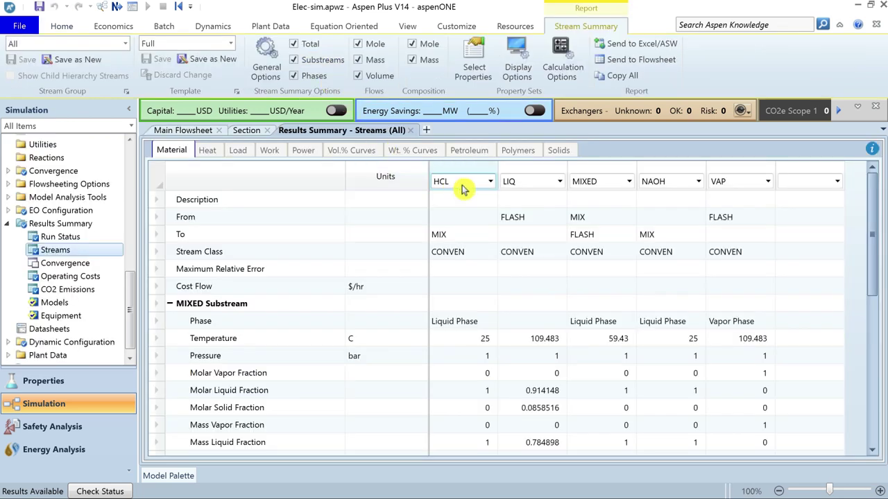
Rearrange the stream results columns by showing NAOH in the second column and LIQ in the fourth.
left_click_drag(473, 187, 513, 182)
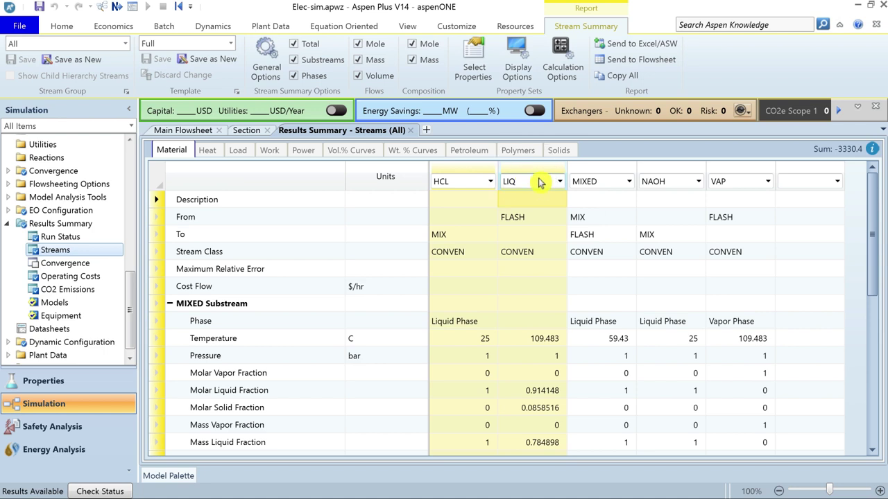
left_click(559, 182)
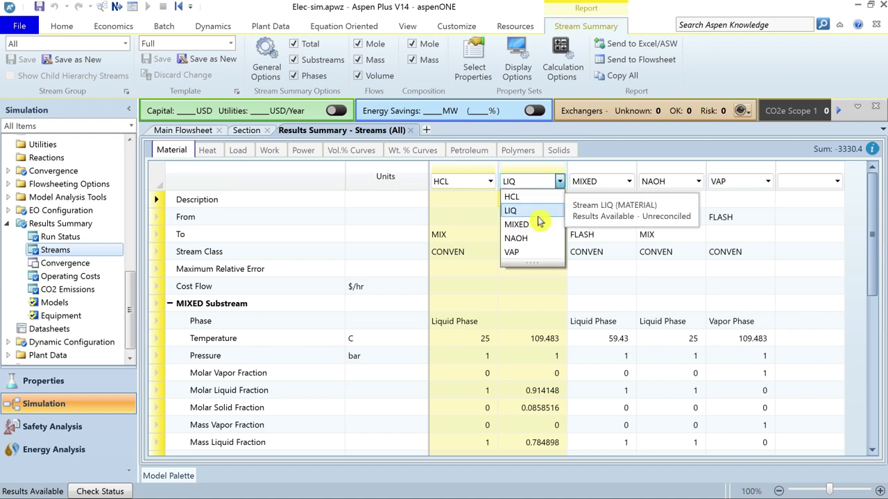
left_click(530, 238)
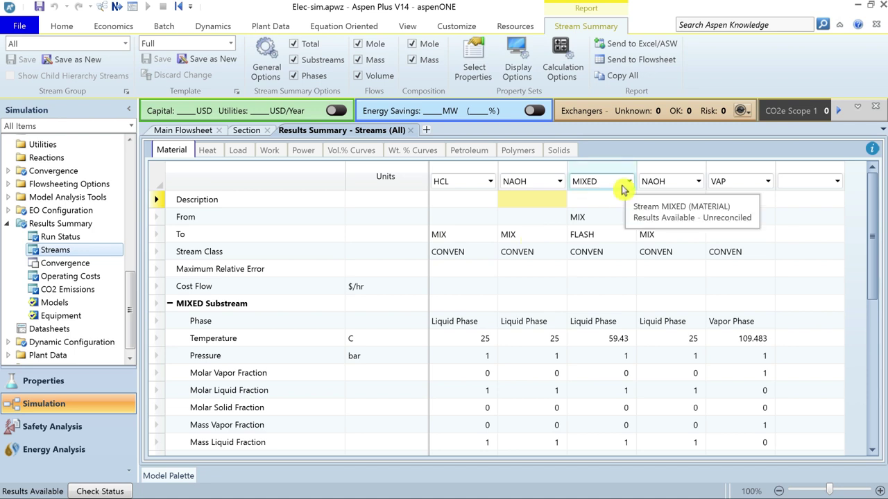
left_click(698, 182)
left_click(663, 217)
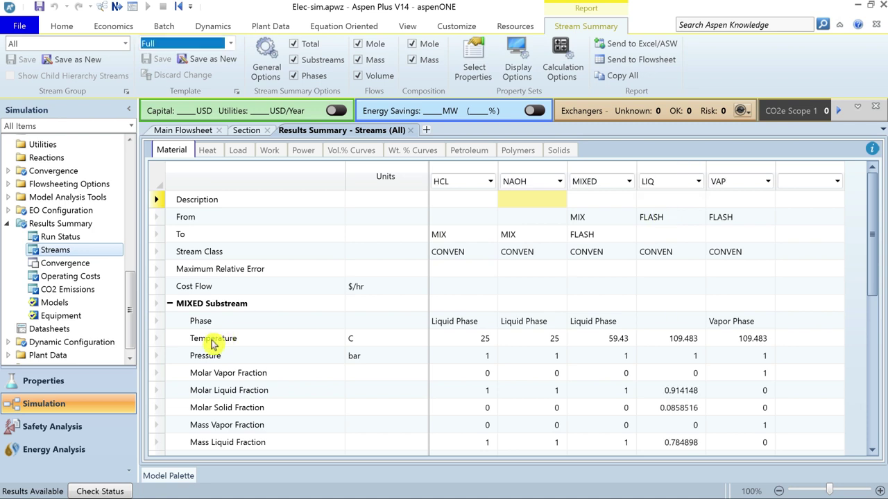
Examine the temperature and the molar vapor, liquid and solid fractions across the streams, including the MIXED stream.
left_click(157, 340)
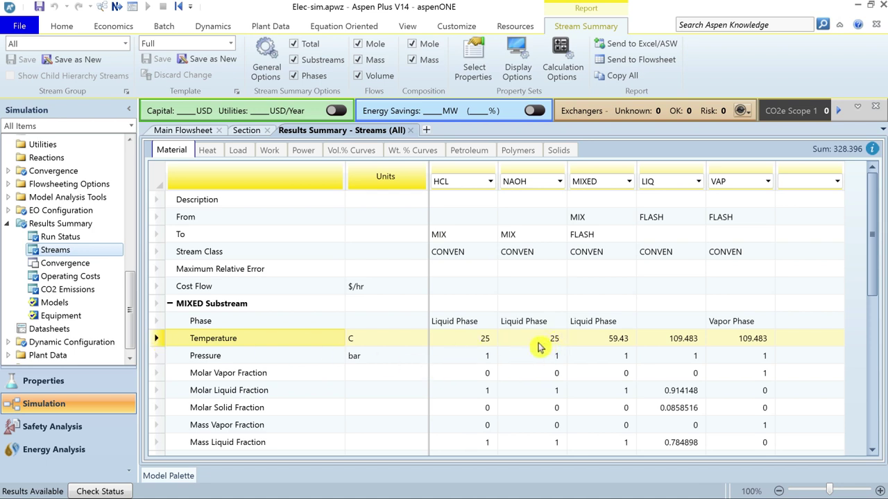
left_click(600, 175)
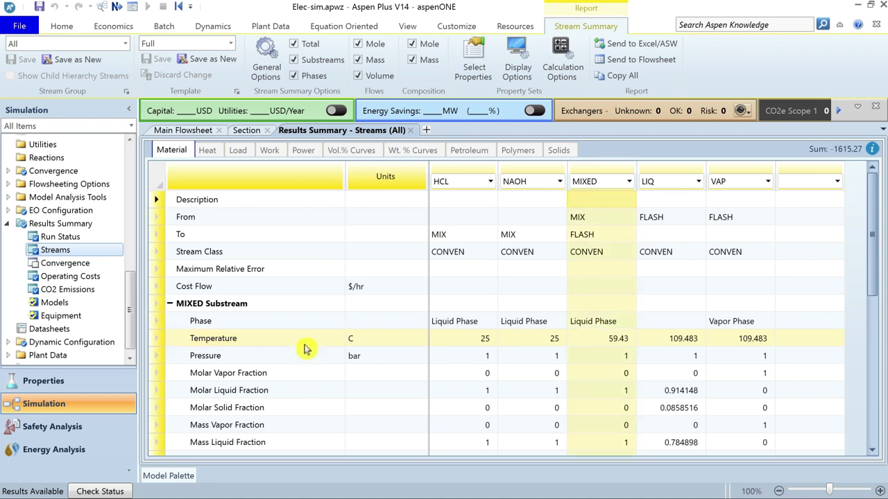
left_click(158, 375)
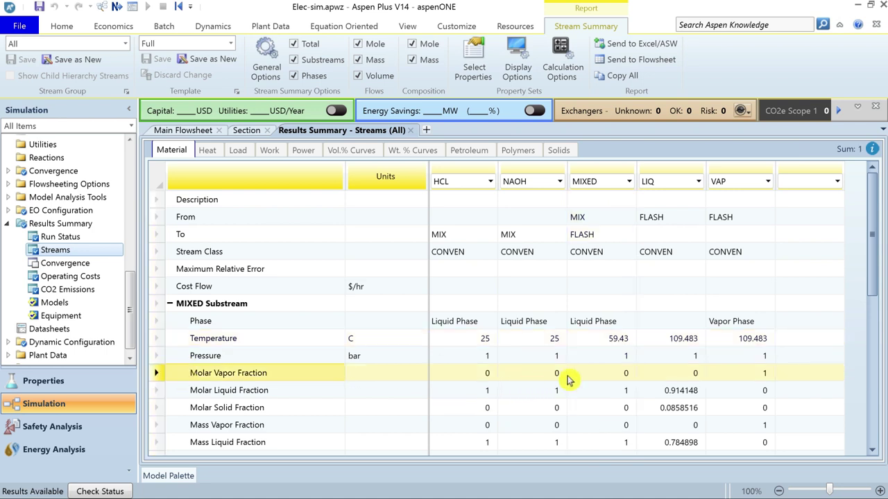
left_click(157, 392)
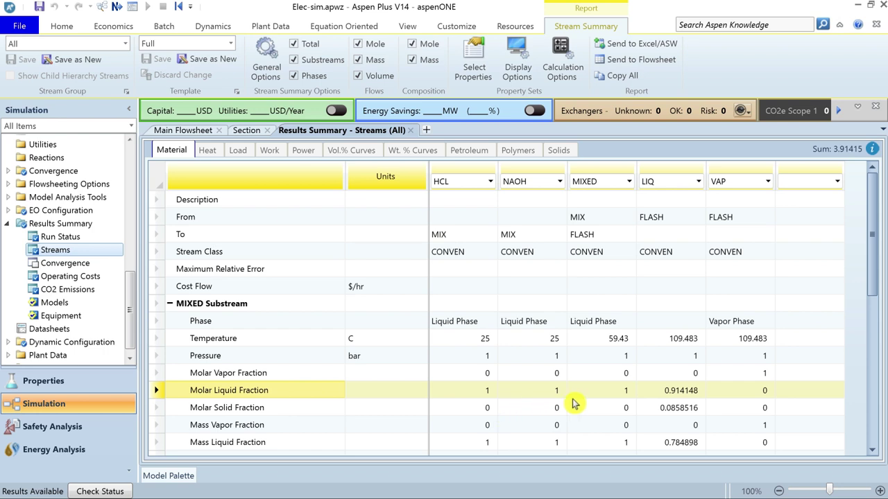
key("Down")
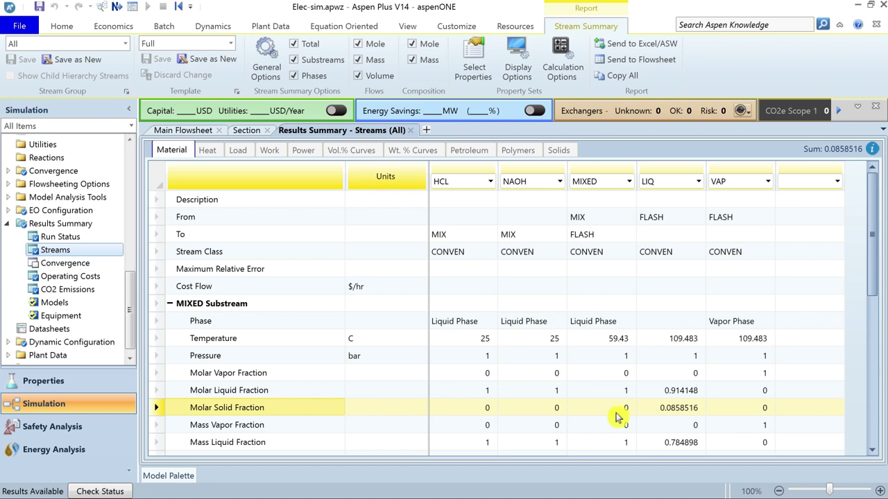
Highlight the three molar phase fraction rows with the LIQ and VAP columns, and review the remaining stream properties down to Solid Phase.
left_click(159, 374, "ctrl")
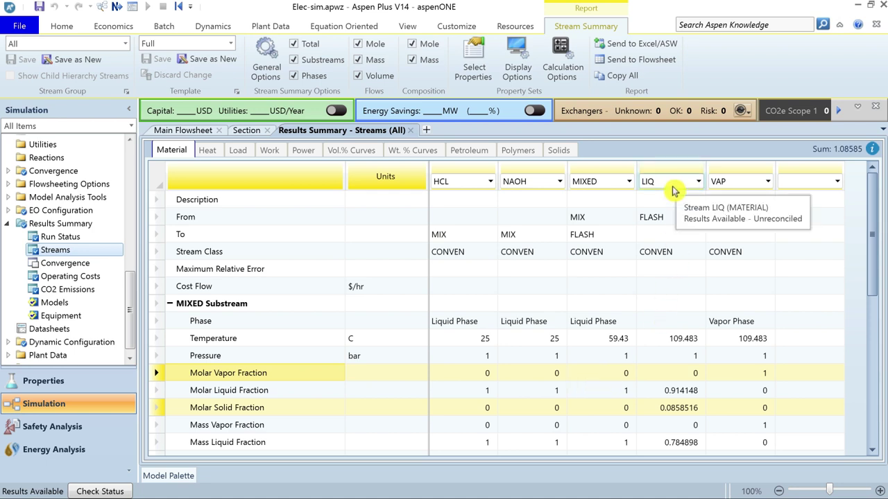
left_click(156, 391, "ctrl")
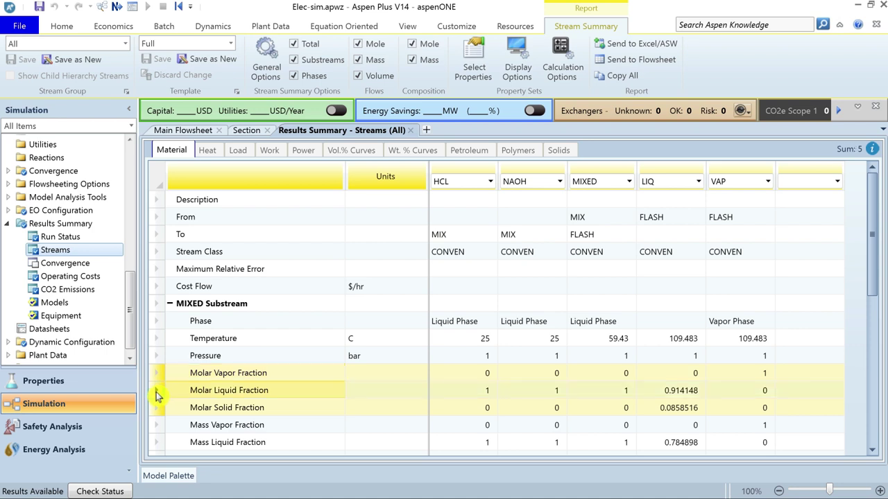
left_click(670, 176, "ctrl")
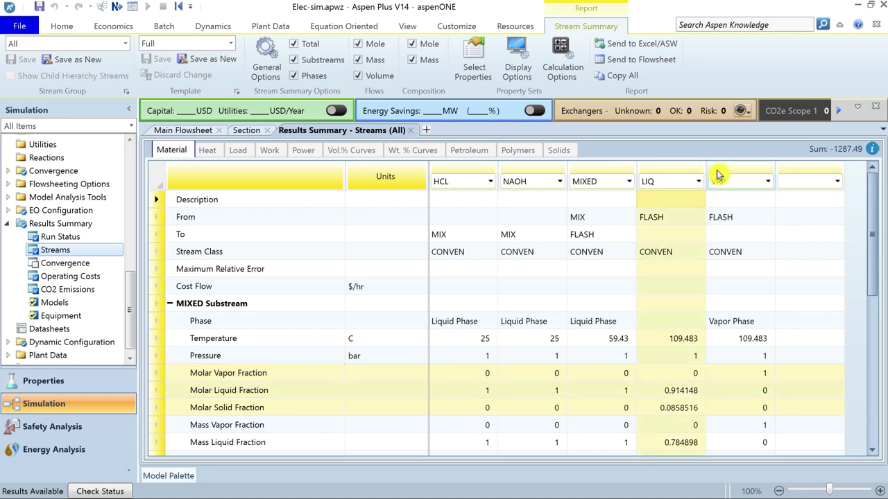
left_click(737, 175, "ctrl")
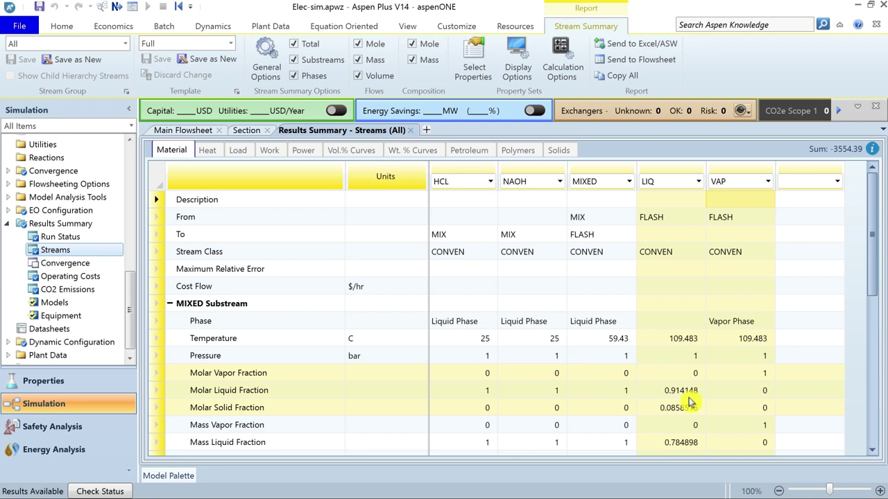
left_click_drag(878, 282, 884, 407)
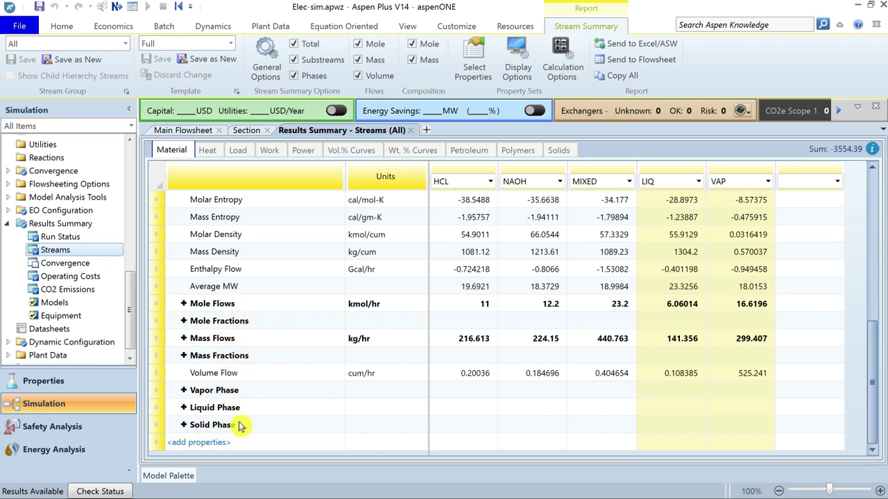
Expand the total Mole Flows and highlight the HCL, CL- and H3O+ rows to examine HCL dissociation.
left_click(184, 304)
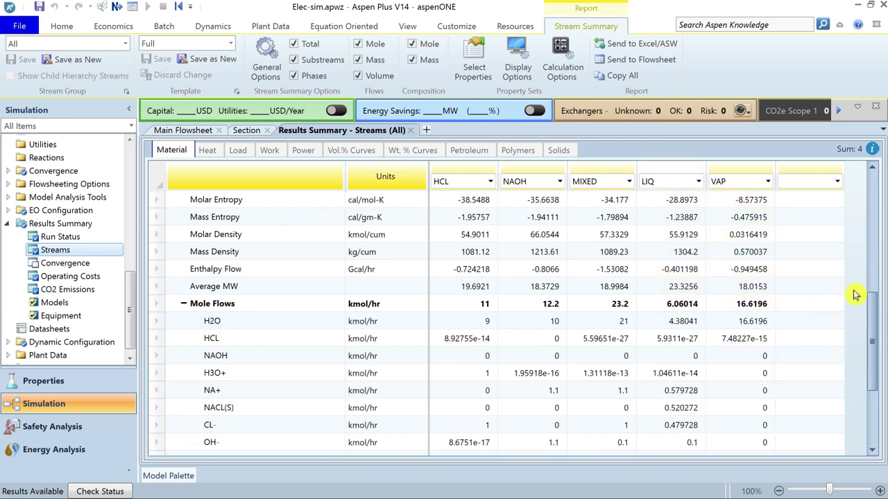
left_click_drag(876, 305, 877, 321)
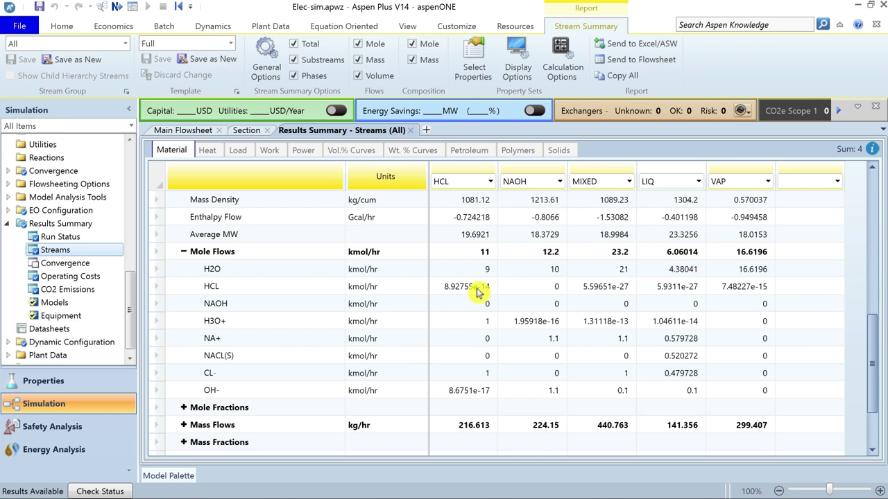
left_click(152, 290)
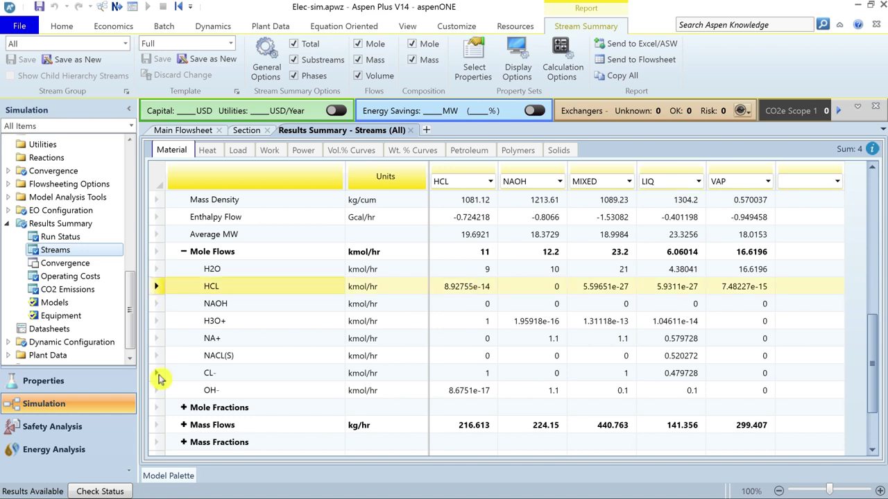
left_click(156, 374, "ctrl")
left_click(157, 323, "ctrl")
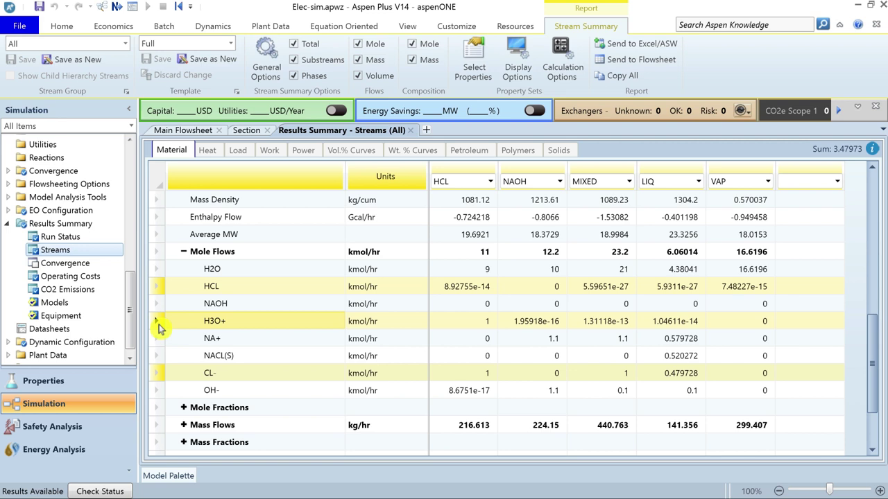
Examine NAOH dissociation by highlighting the NAOH, NA+ and OH- mole flow rows and checking the NAOH stream column.
left_click(156, 306)
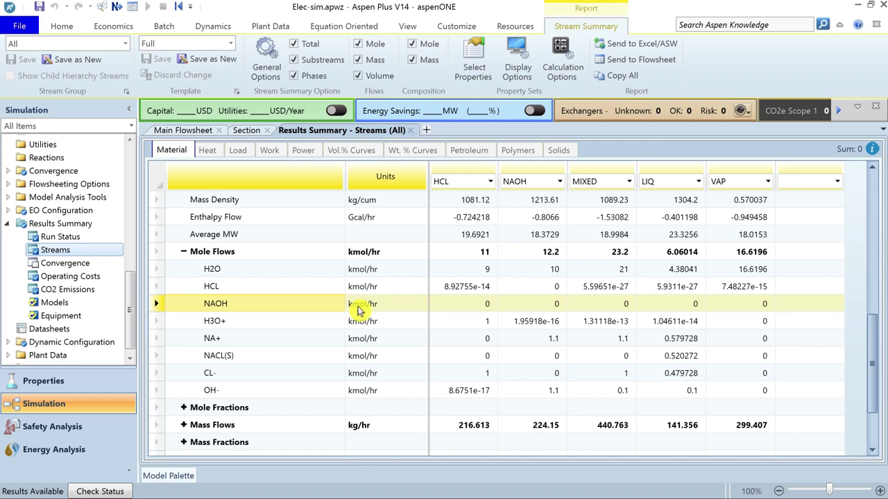
left_click(530, 179)
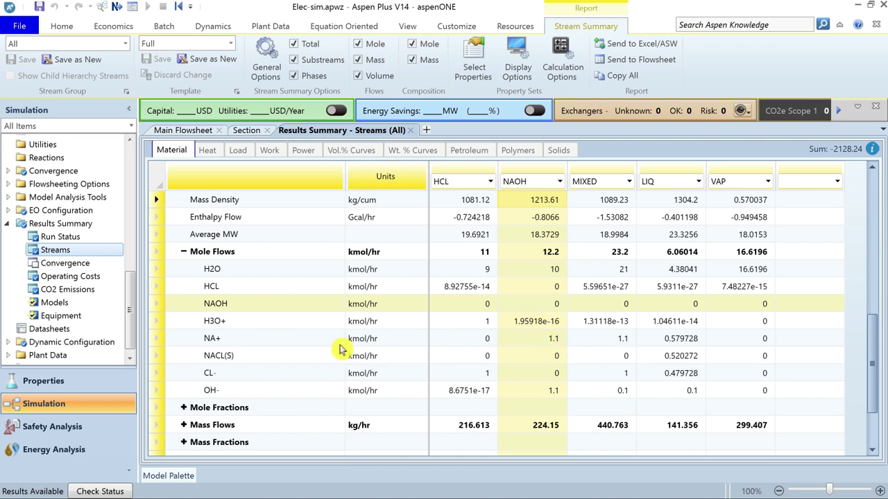
left_click(155, 340)
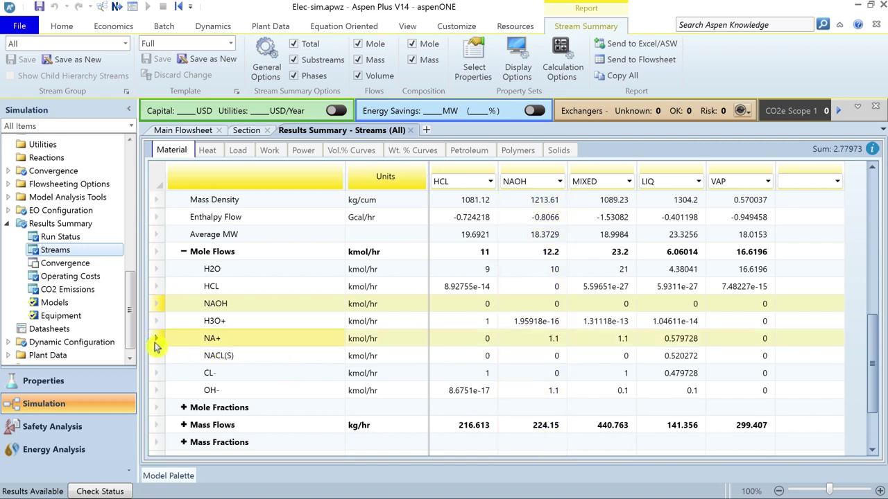
left_click(157, 390, "ctrl")
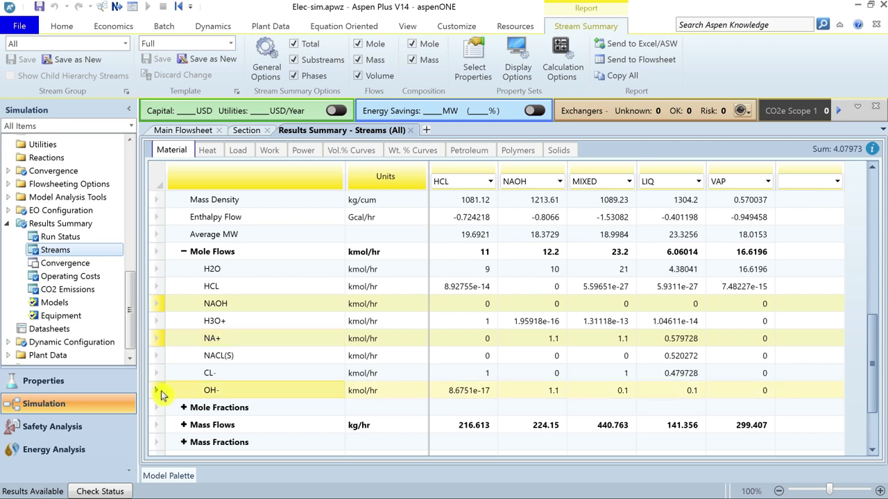
Check the NACL(S) mole flow row and the VAP and LIQ stream columns, and collapse Mole Flows.
left_click(156, 355)
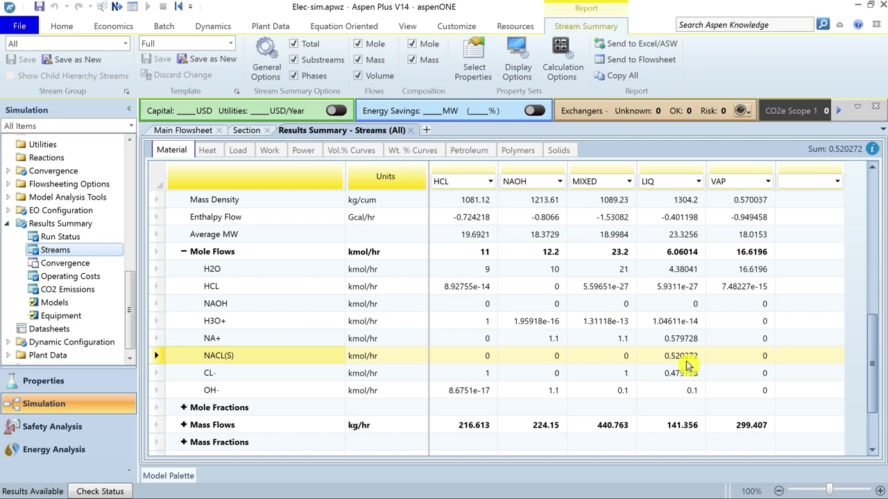
left_click(748, 169)
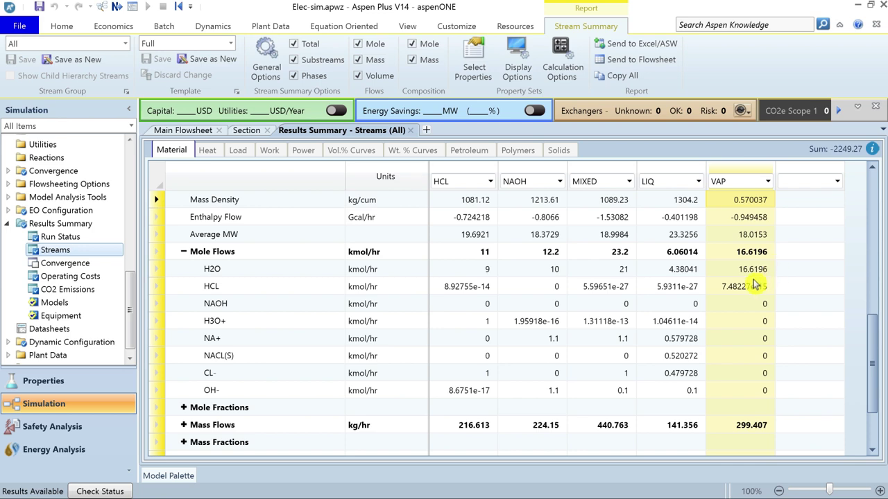
left_click(672, 170)
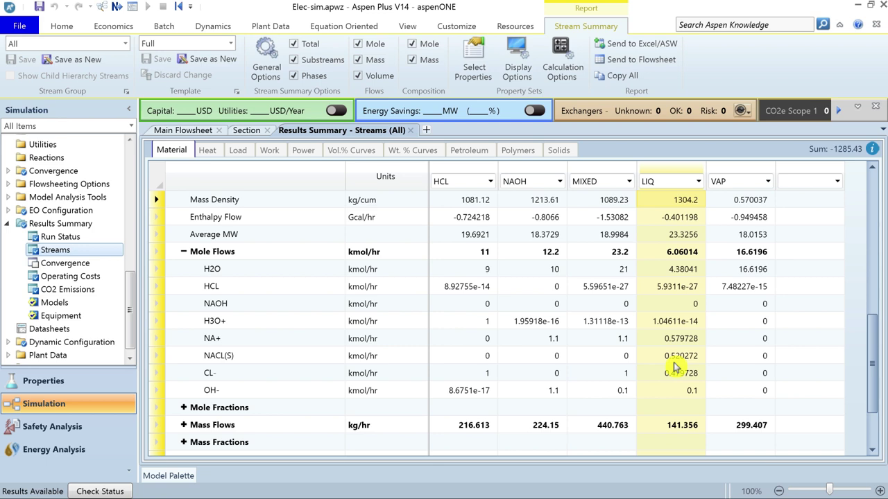
left_click(183, 252)
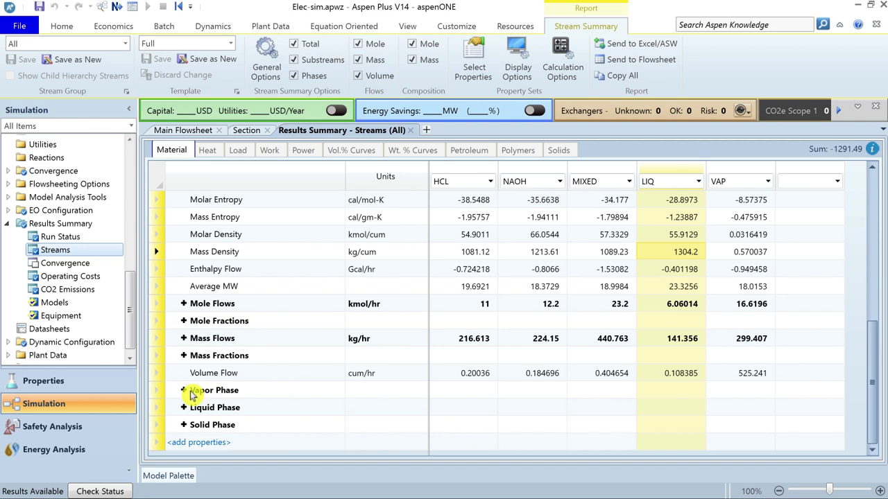
Expand Solid Phase, review its properties for the LIQ stream, and collapse it again.
left_click(185, 426)
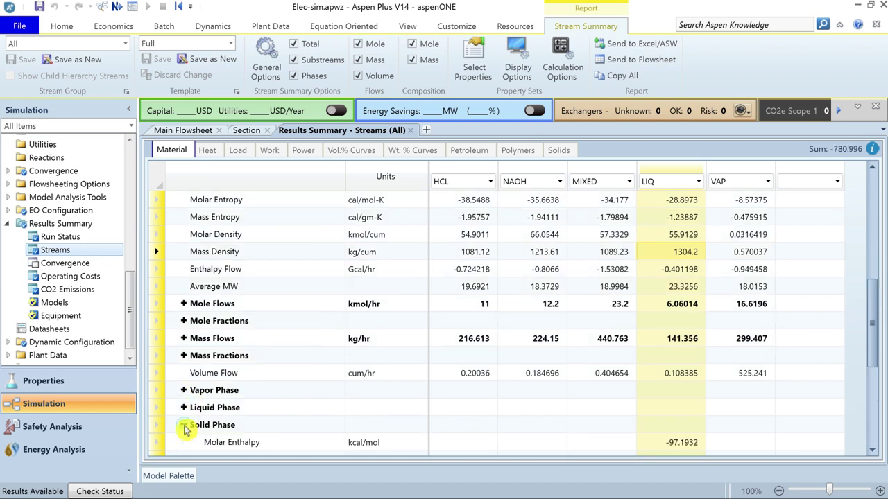
left_click_drag(877, 340, 885, 433)
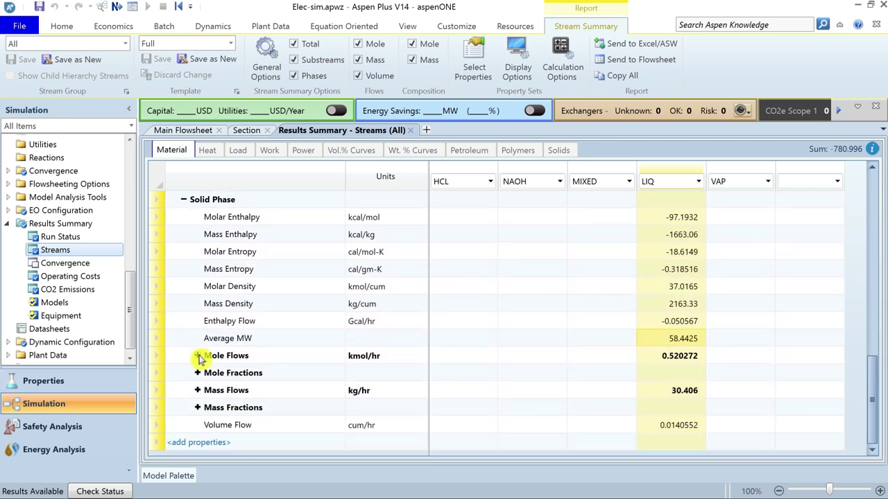
left_click(184, 200)
Expand Liquid Phase and its Mole Flows to review the liquid-phase species flows in each stream.
left_click(190, 409)
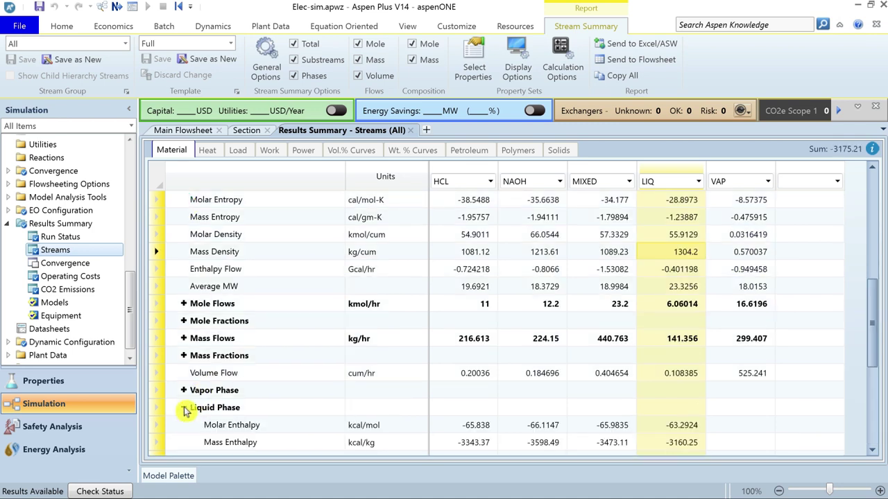
scroll(405, 366, "down", 1)
scroll(404, 367, "down", 4)
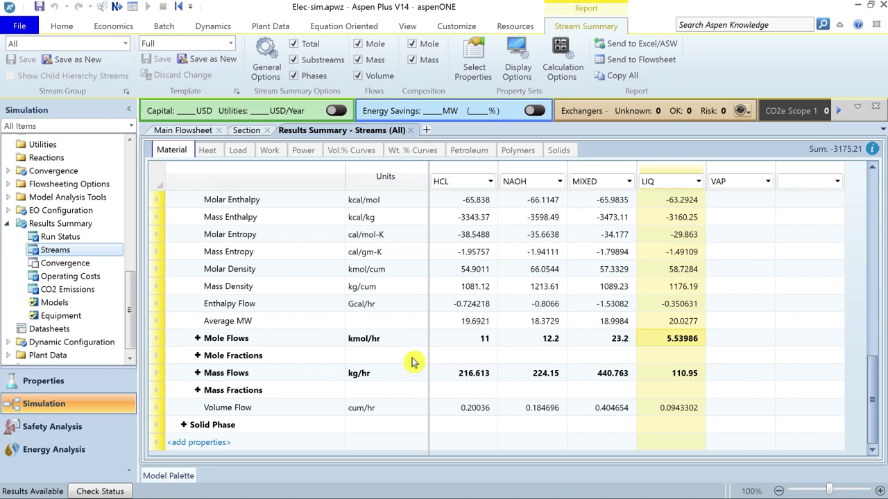
scroll(875, 367, "up", 1)
left_click_drag(875, 367, 872, 356)
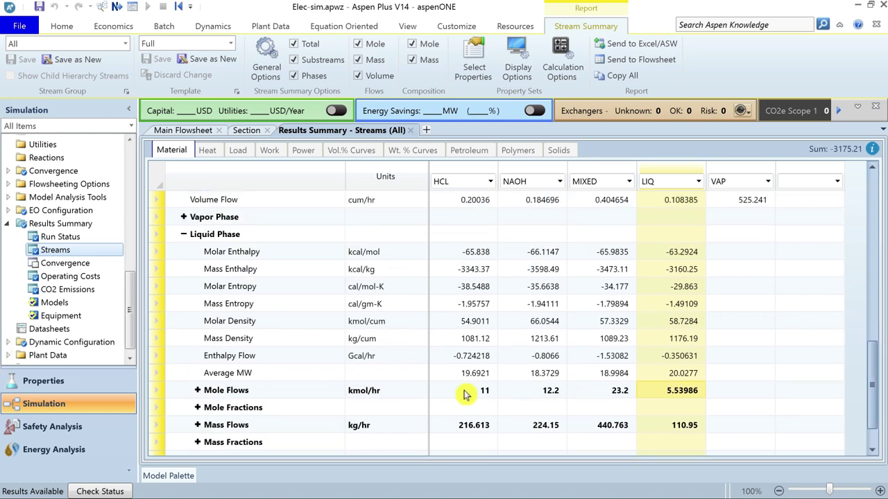
left_click(198, 390)
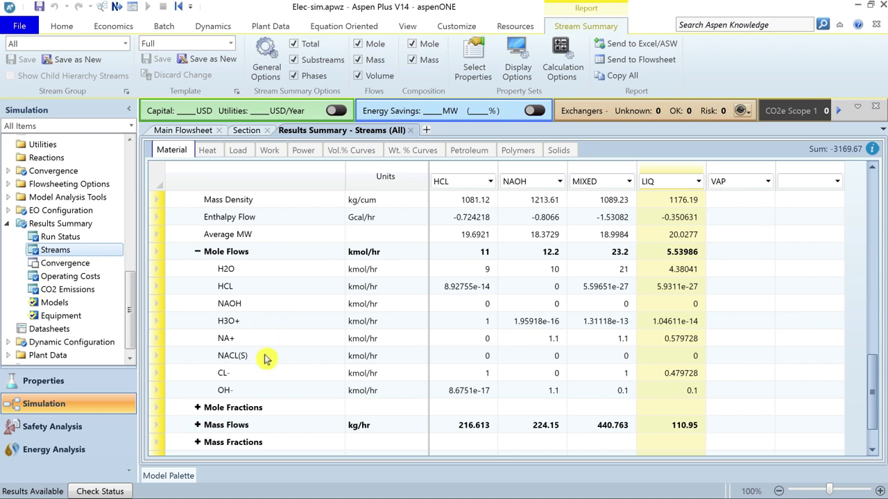
Apply the Electrolytes template to the stream summary and review its liquid-phase properties down to the apparent component and true species groups.
left_click(231, 43)
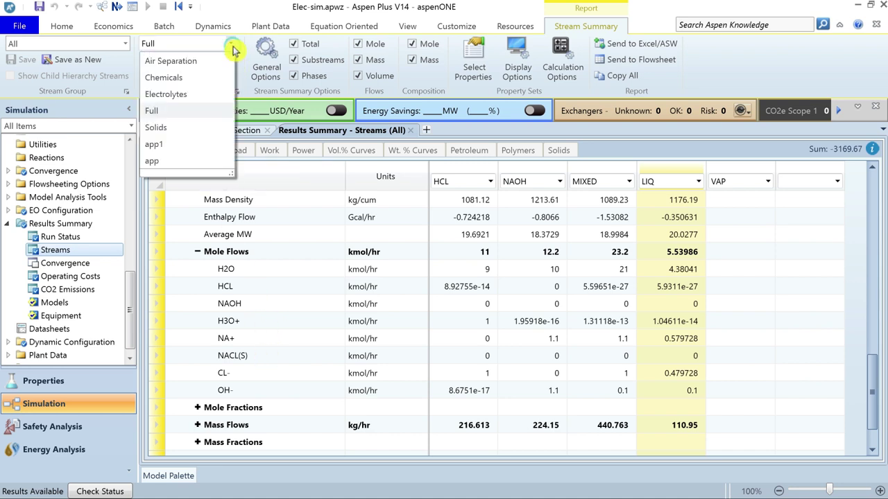
left_click(184, 95)
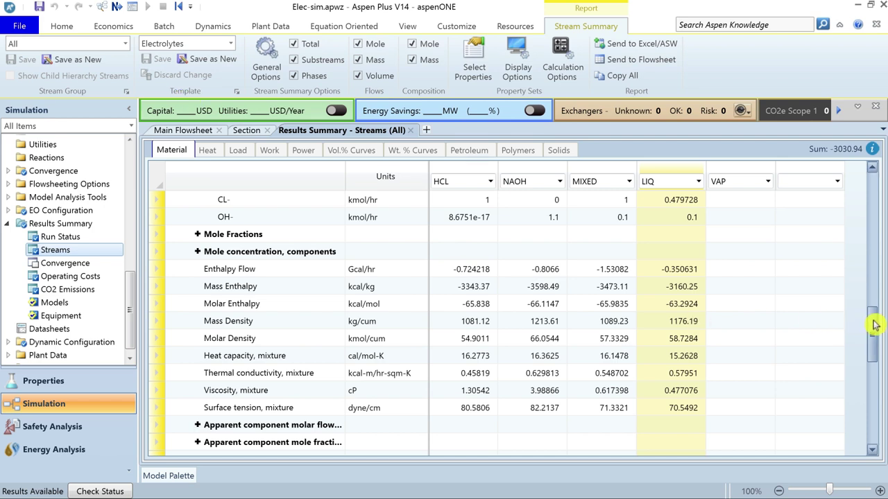
left_click_drag(870, 316, 885, 373)
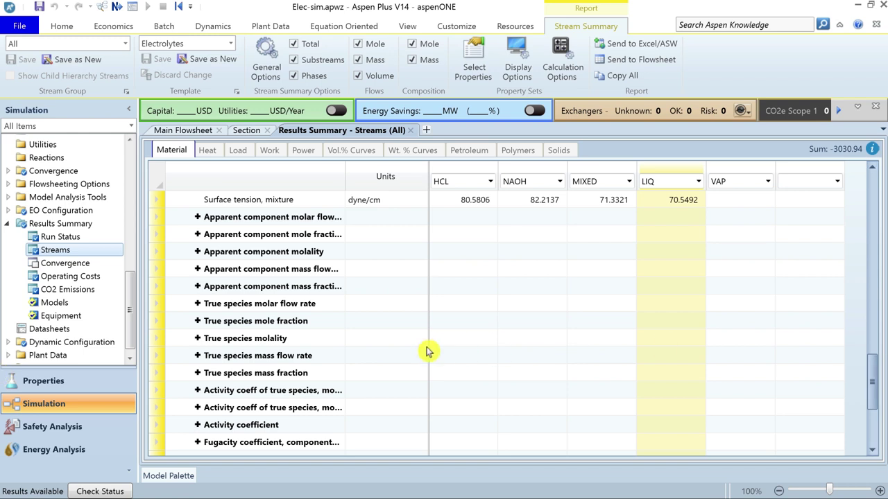
Compare the apparent component molar flows, highlighting the H2O, HCL and NAOH rows, with the true species molar flow rates.
left_click(198, 217)
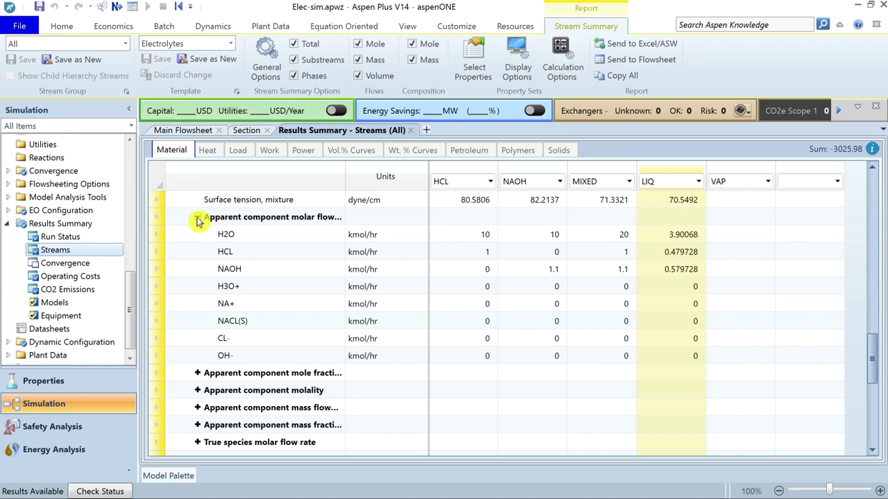
left_click(156, 238)
left_click(156, 252, "shift")
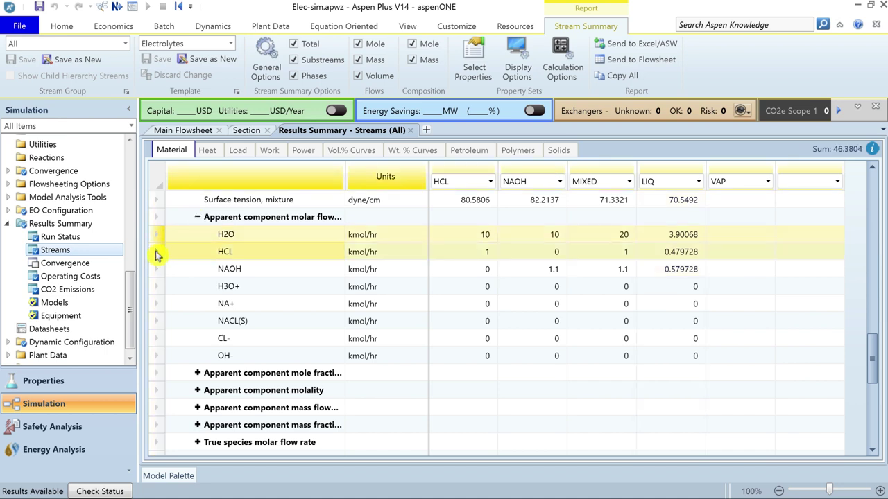
left_click(156, 271, "shift")
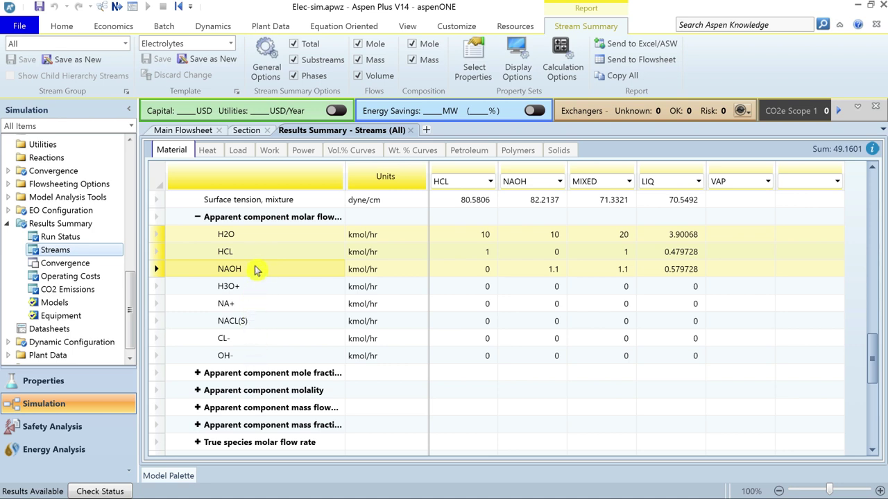
left_click(199, 219)
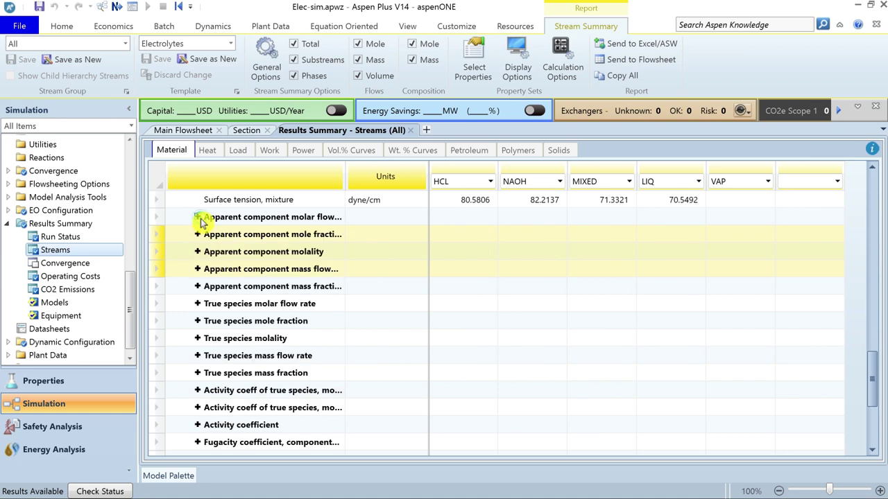
left_click(196, 304)
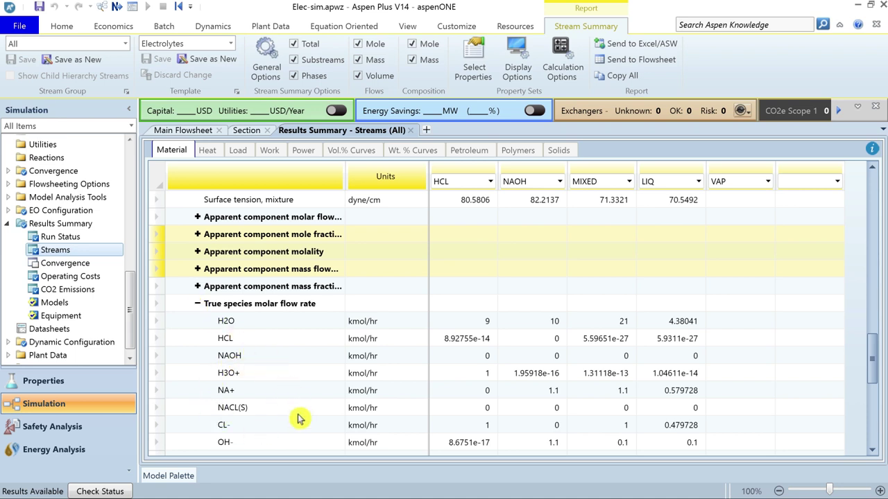
Check the solubility index and pH rows, and review the remaining electrolyte properties down to ionic strength.
left_click_drag(873, 366, 872, 388)
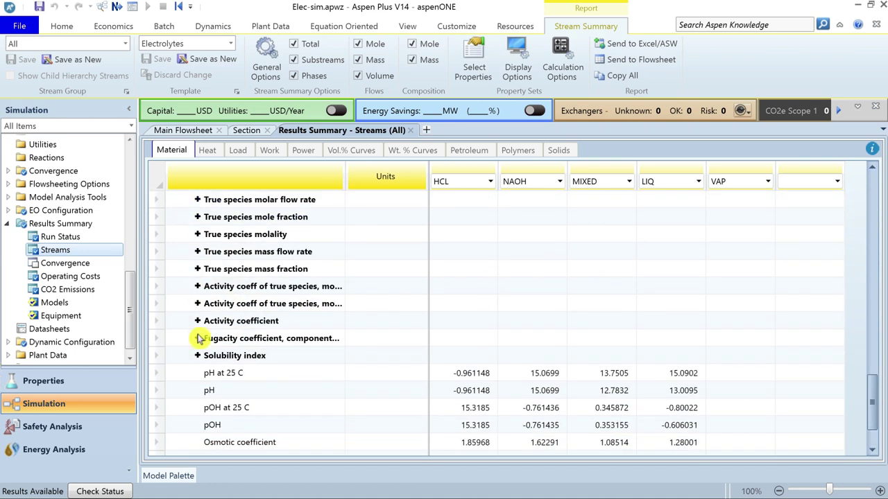
left_click(199, 357)
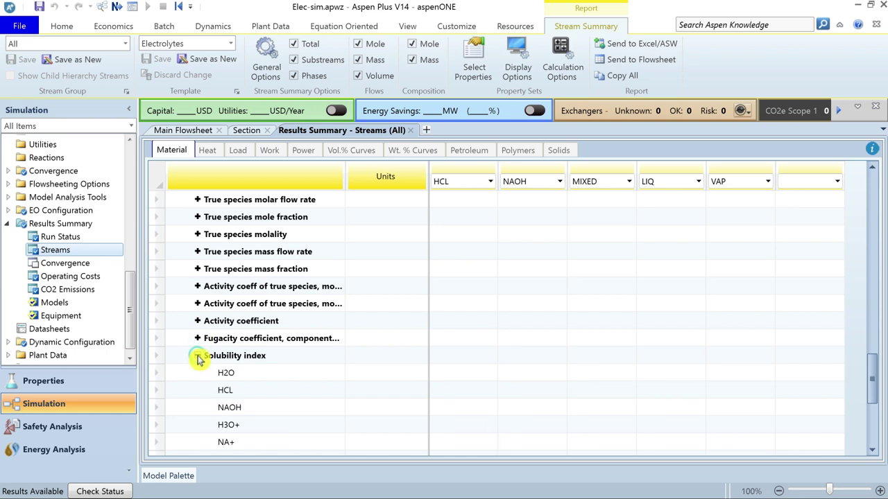
left_click(199, 356)
left_click(248, 396)
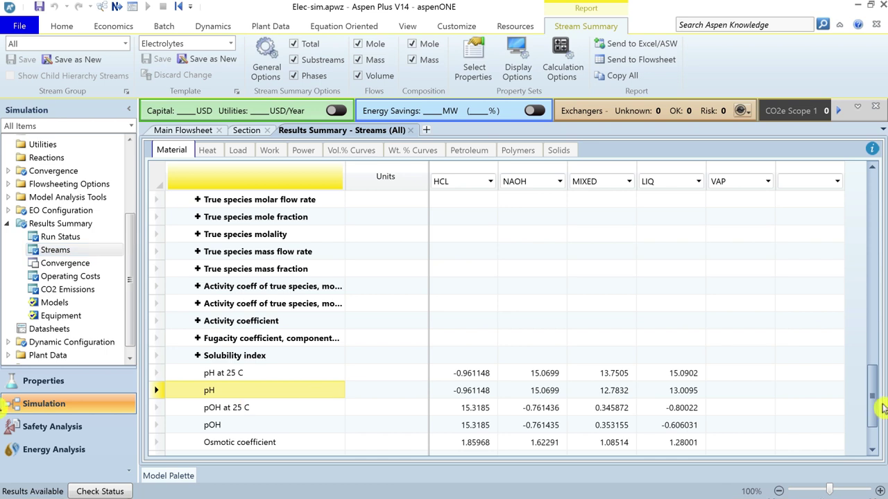
left_click_drag(872, 406, 876, 430)
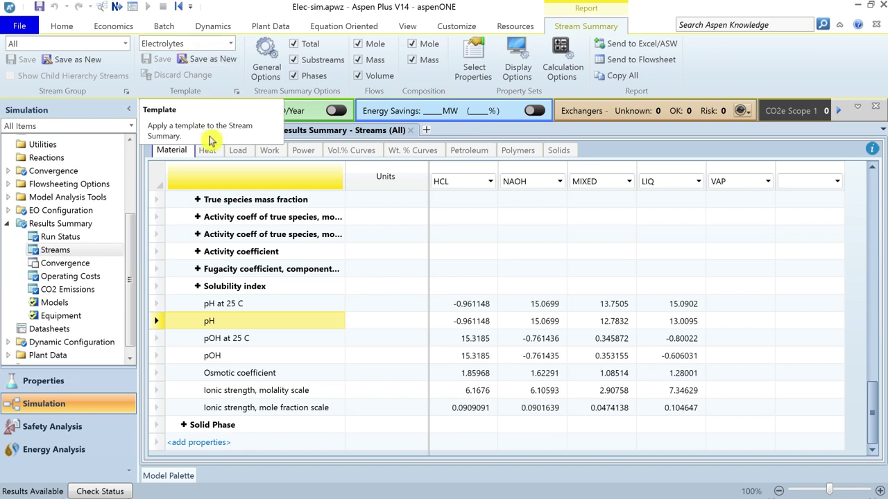
Find the bubble point properties and add Bubble point temperature to the Electrolytes stream summary template.
left_click(201, 444)
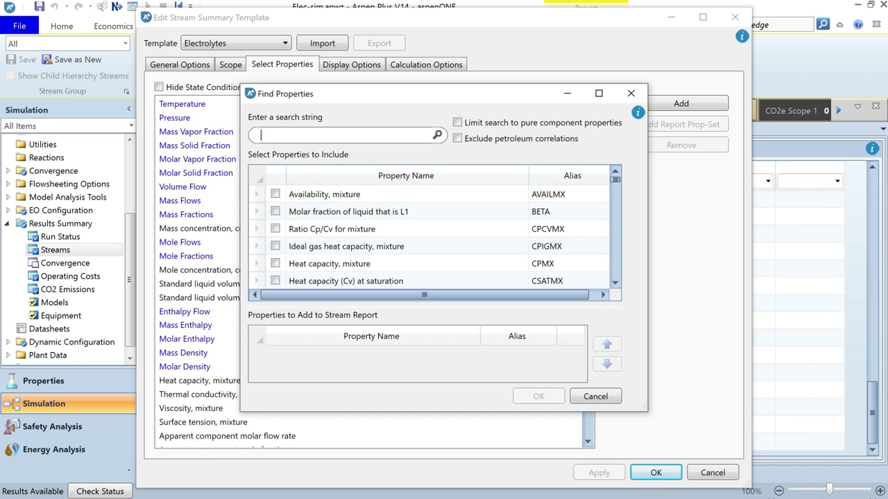
type("BUBBL")
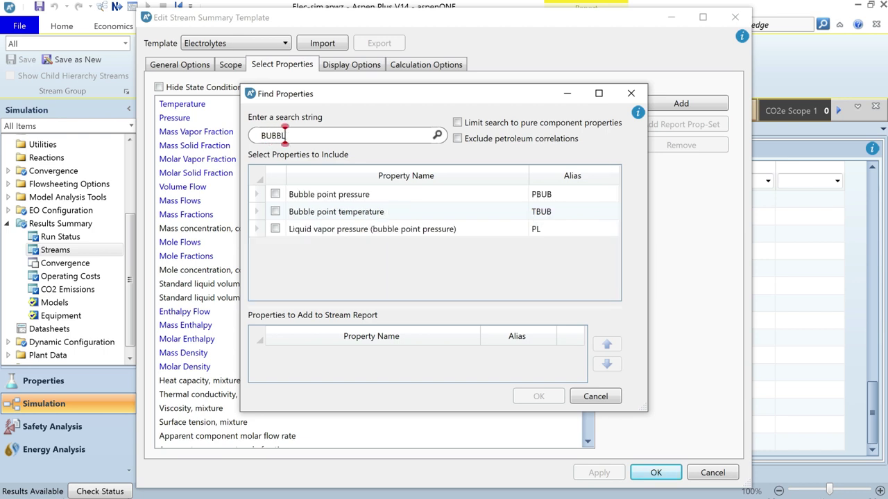
left_click(275, 211)
left_click(538, 396)
left_click_drag(588, 248, 587, 435)
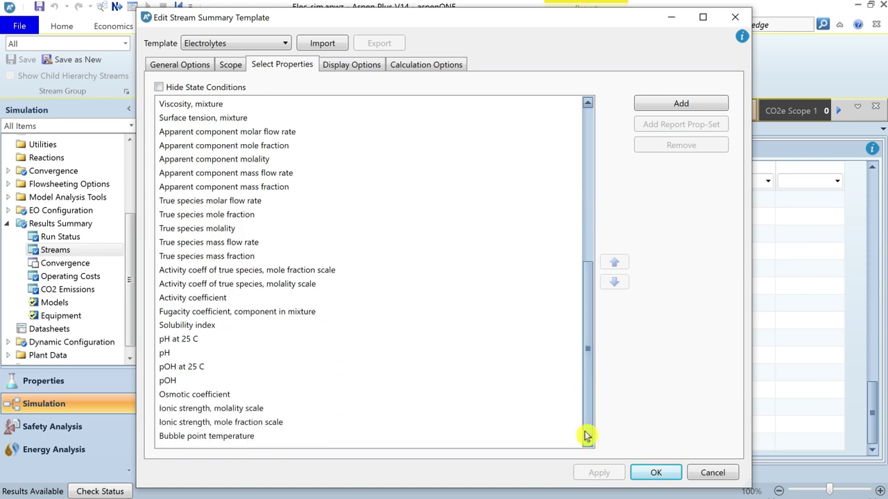
left_click(301, 443)
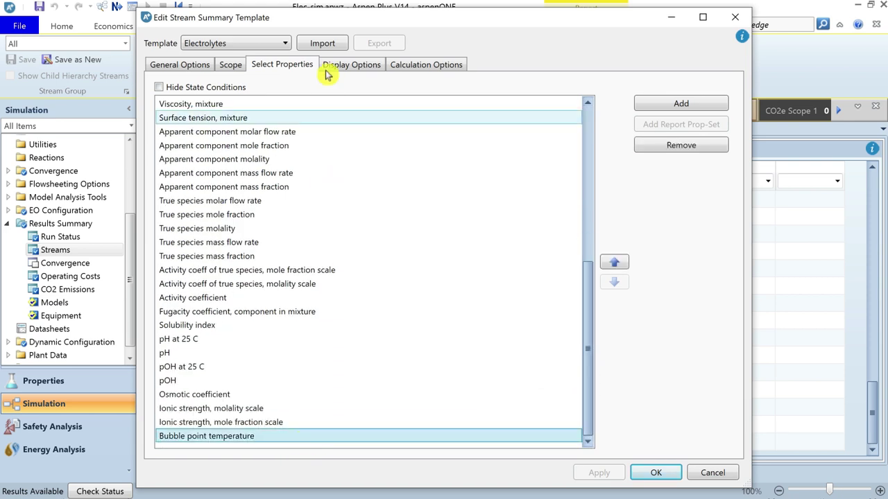
left_click(654, 474)
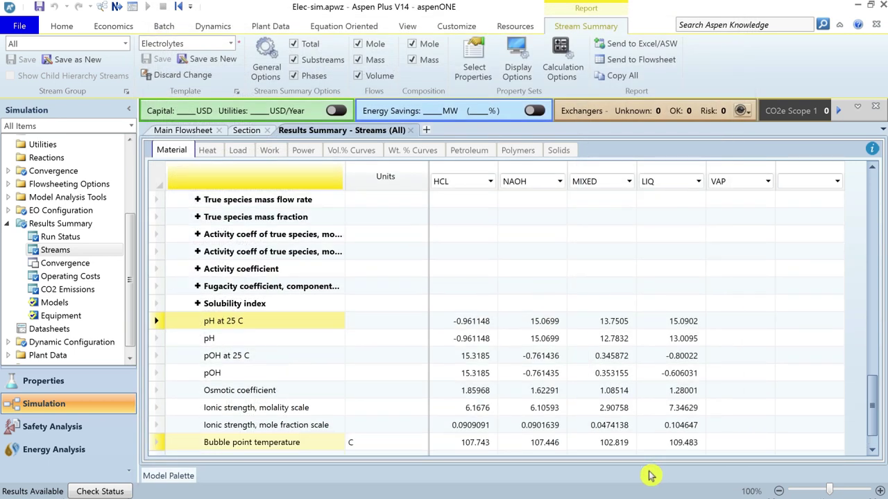
Highlight the Bubble point temperature row and open the user-defined app stream summary template for editing at the end of its property list.
left_click(157, 443)
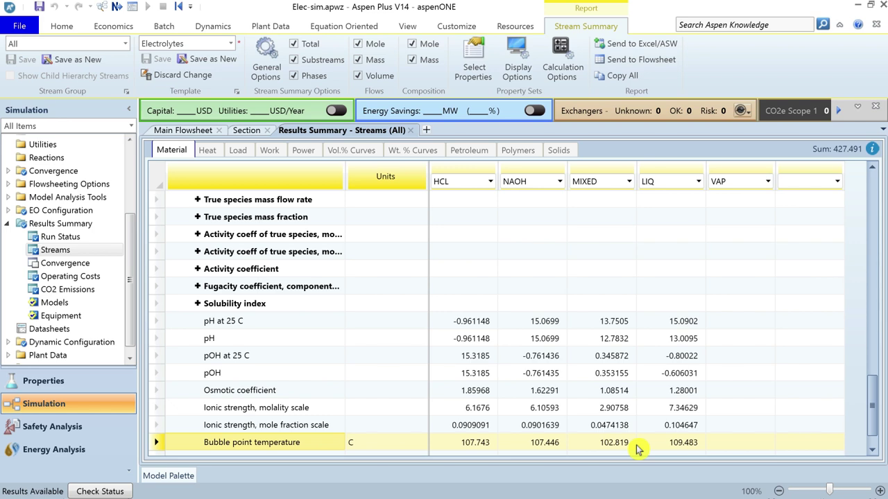
left_click(237, 96)
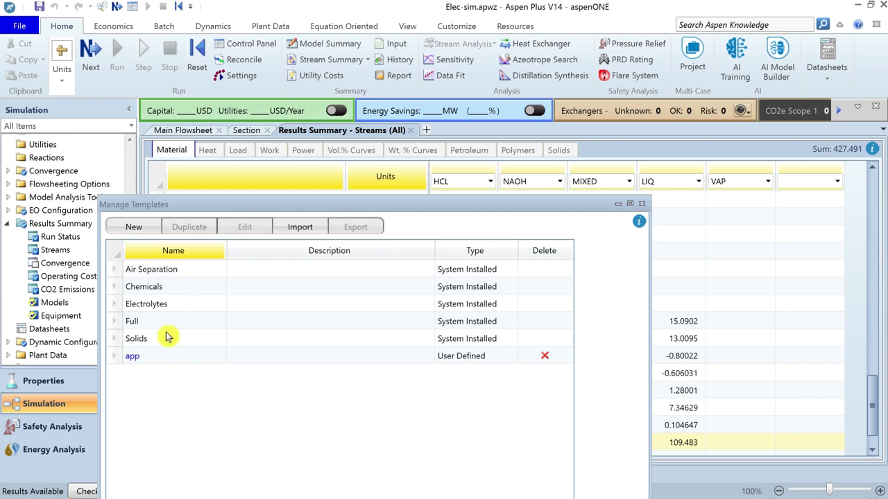
left_click(169, 305)
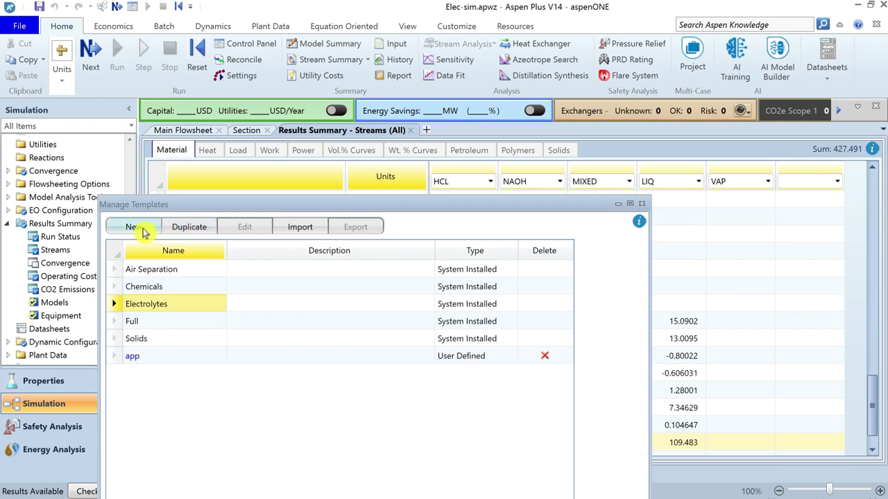
left_click(168, 360)
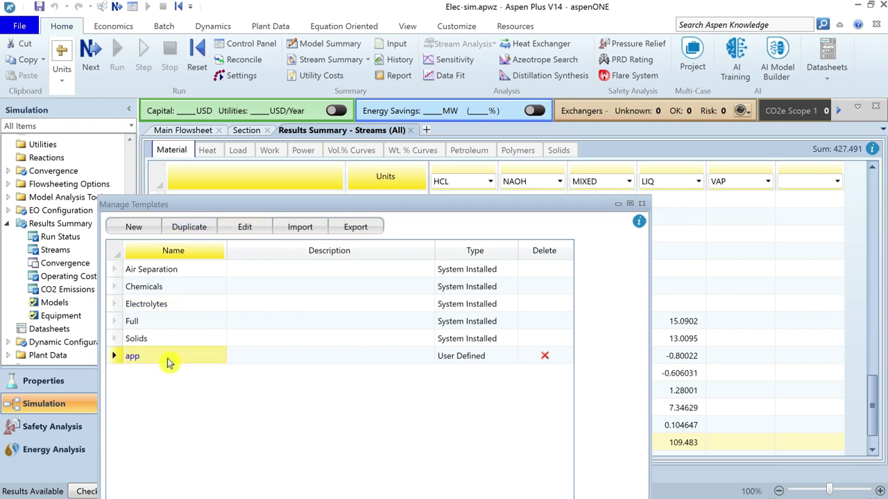
left_click(255, 232)
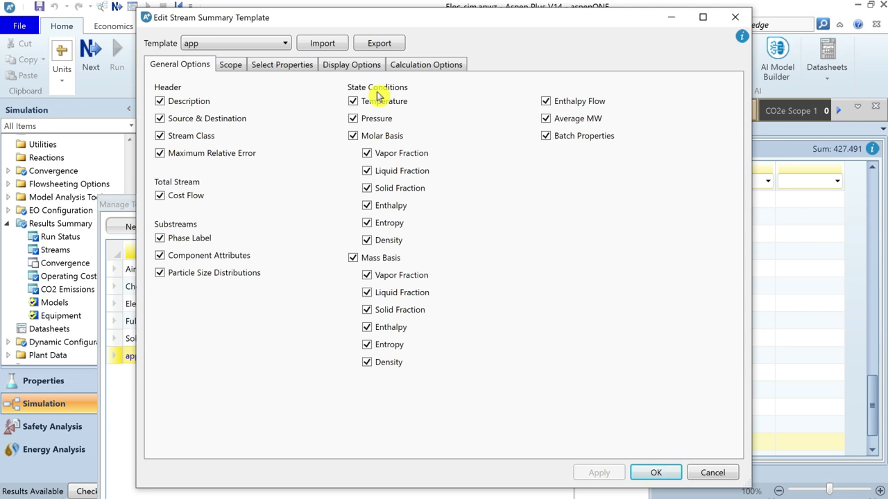
left_click(236, 65)
left_click(295, 68)
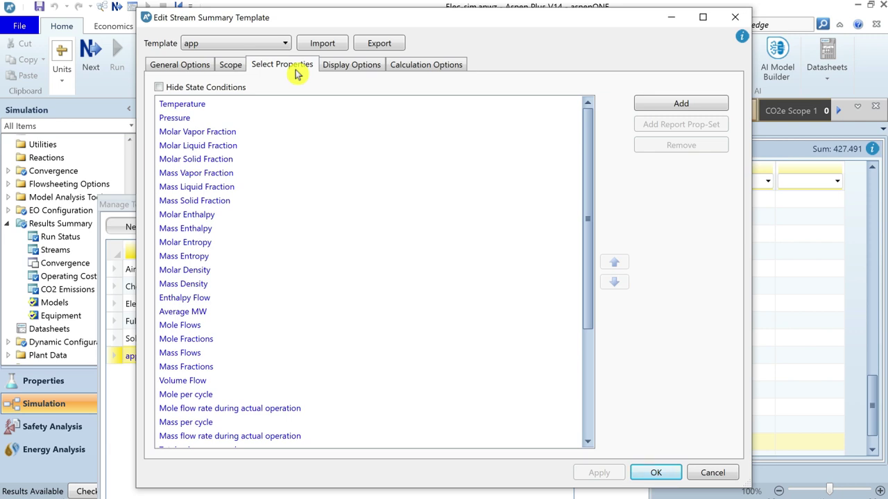
left_click_drag(590, 115, 604, 242)
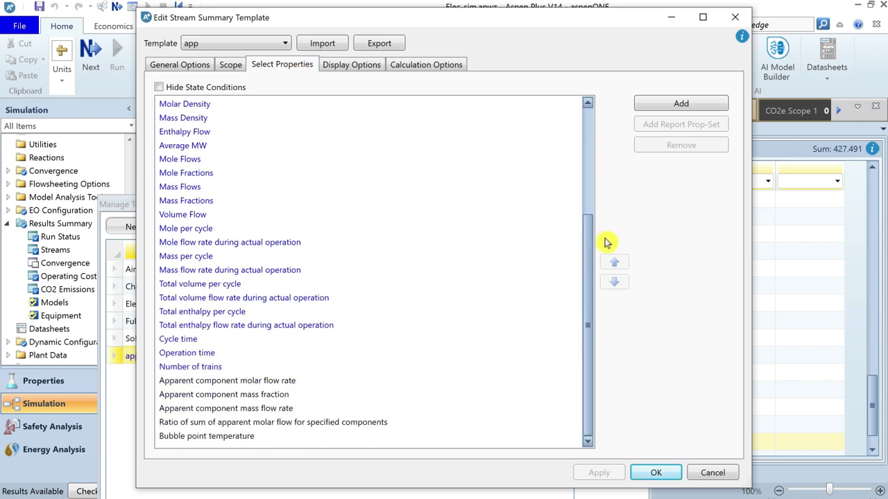
Search the properties for HEAT, add "Heat capacity, mixture" to the app template, apply the change and close the template manager.
left_click(311, 395)
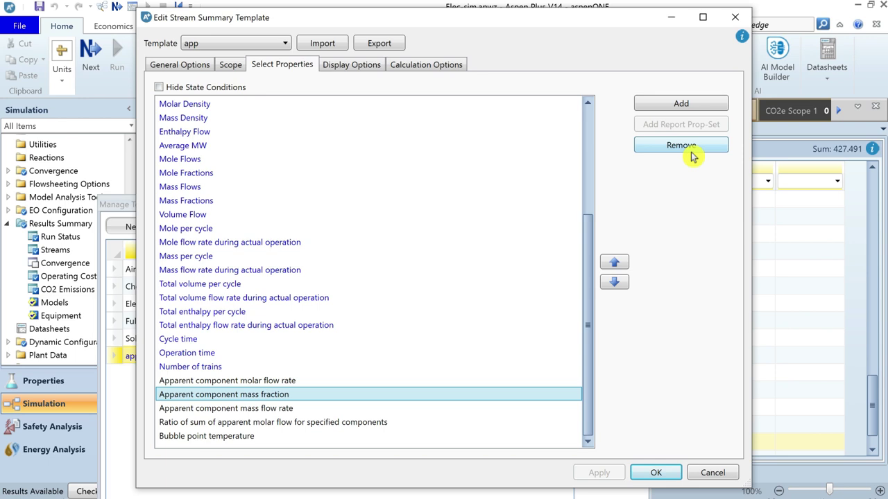
left_click(682, 104)
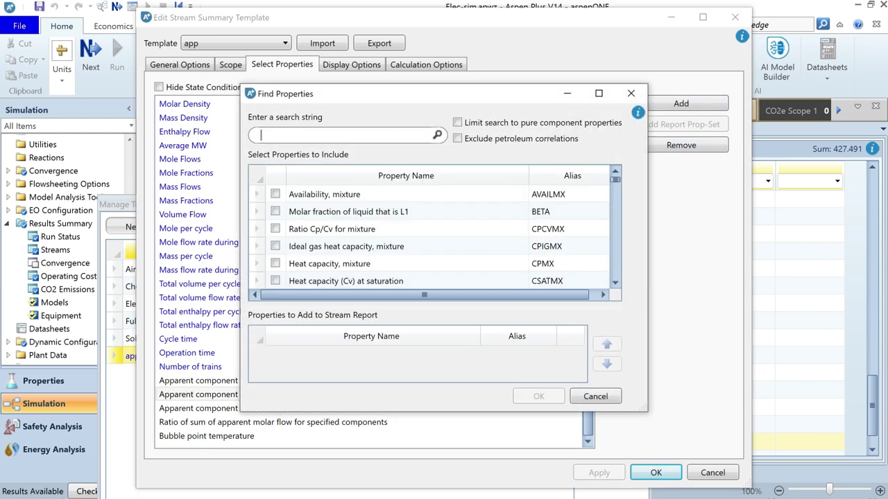
type("HEAT")
left_click(276, 213)
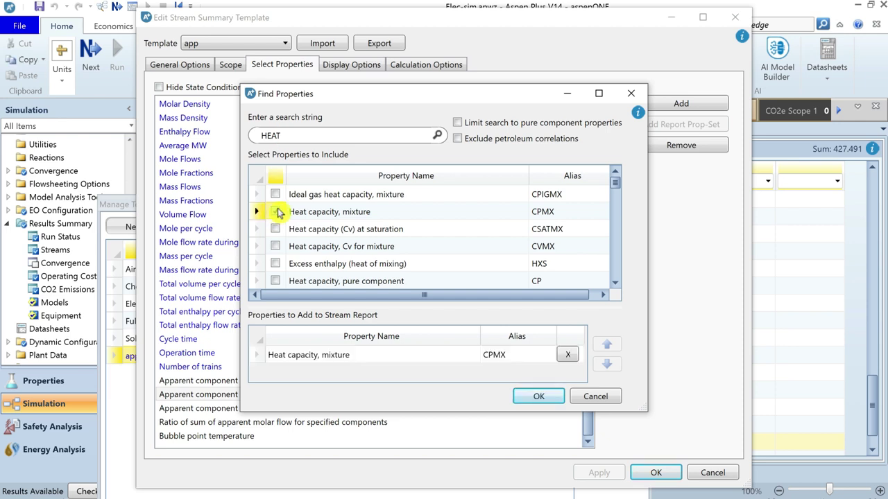
left_click(538, 396)
scroll(586, 357, "down", 1)
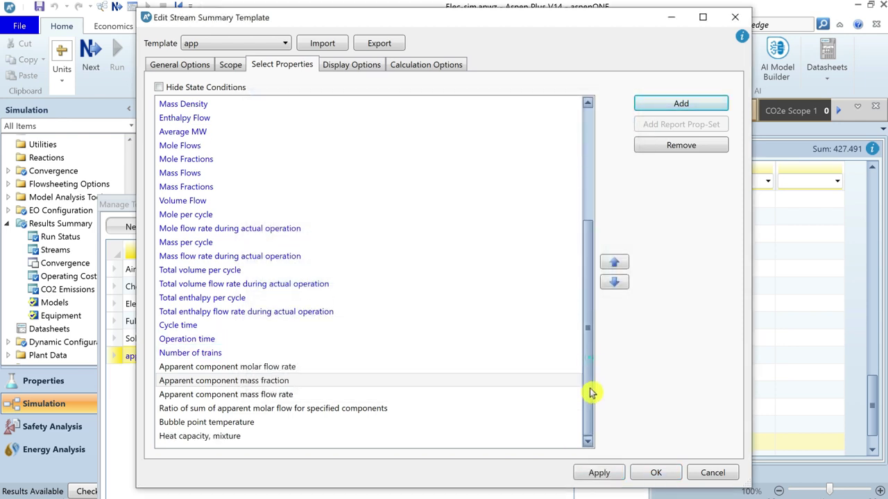
left_click(286, 438)
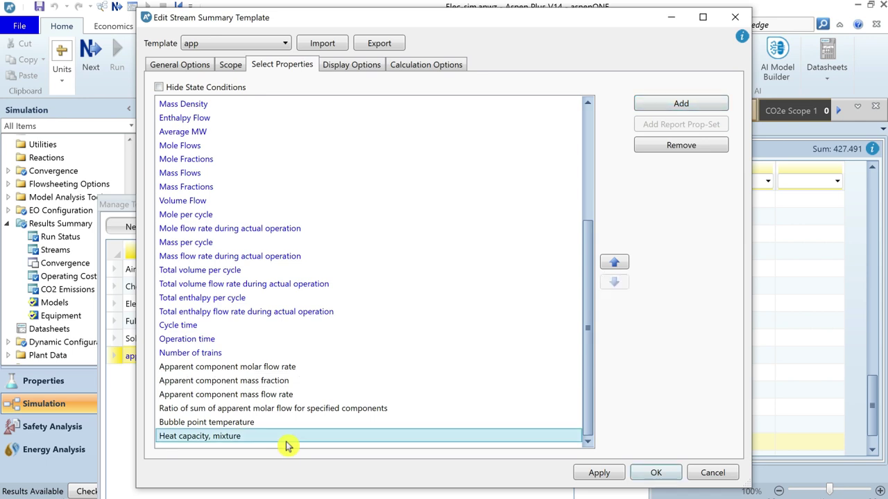
left_click(599, 473)
left_click(657, 473)
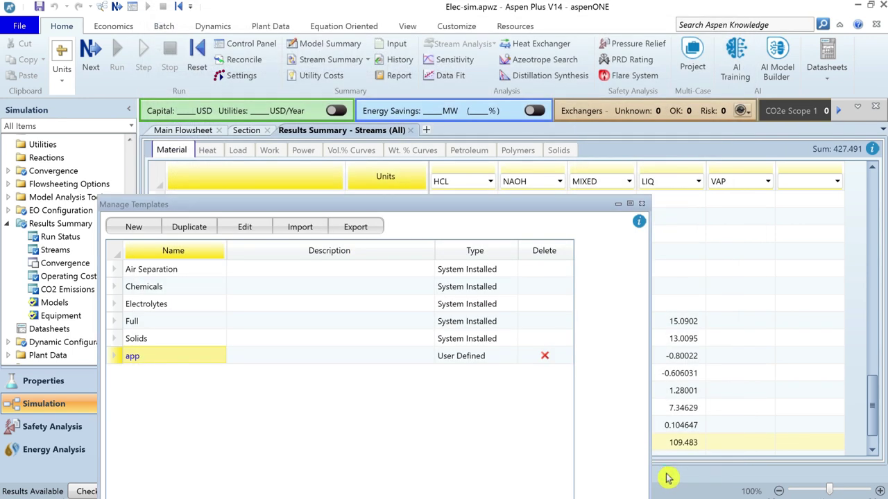
left_click_drag(362, 206, 363, 57)
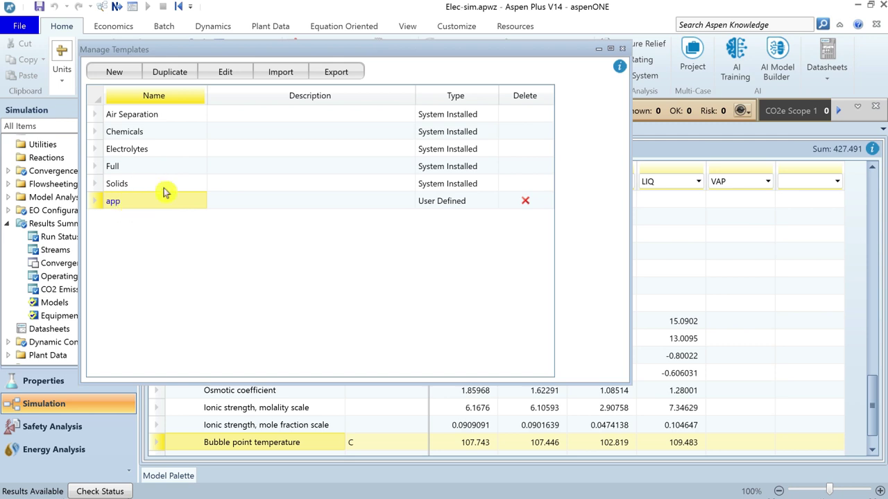
left_click(622, 48)
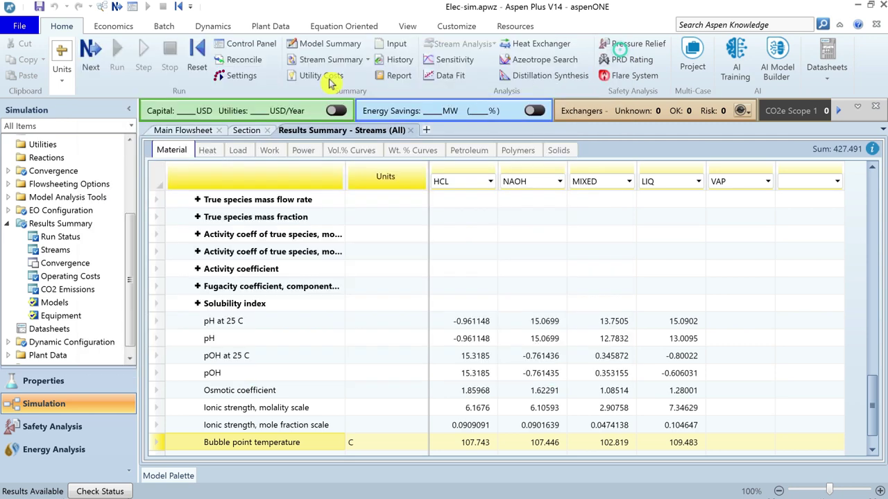
left_click(226, 62)
left_click(410, 234)
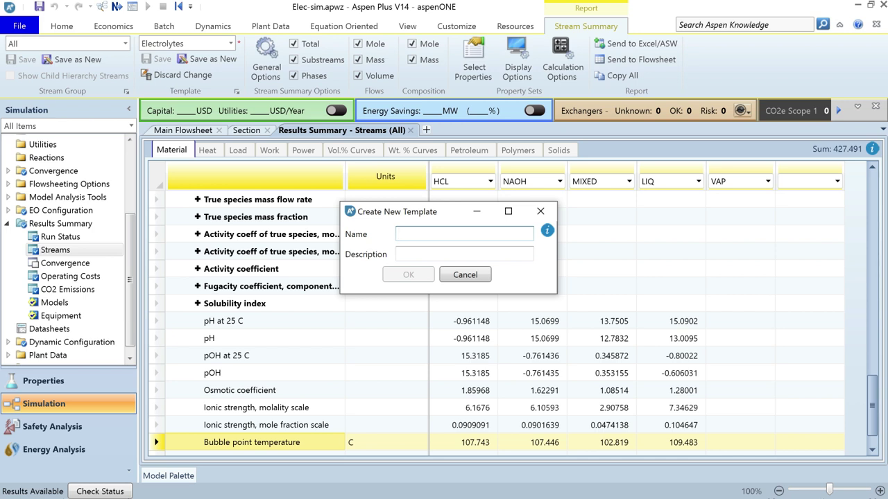
left_click(459, 277)
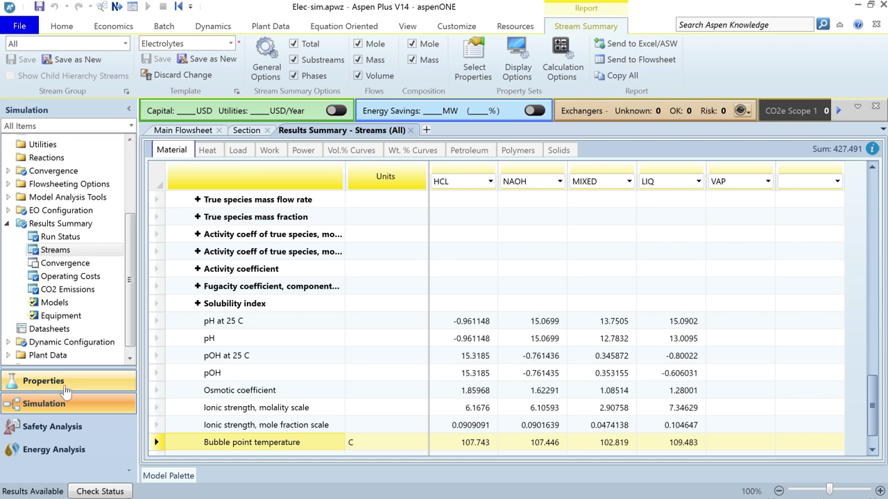
Expand Mass Flows near the start of the stream results and capture the table with Snipping Tool.
left_click_drag(870, 406, 866, 212)
left_click(184, 339)
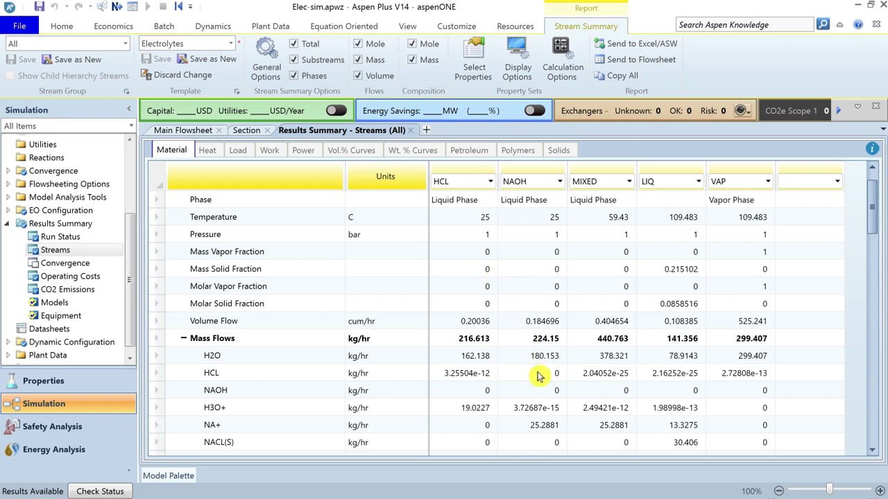
key("super+shift+s")
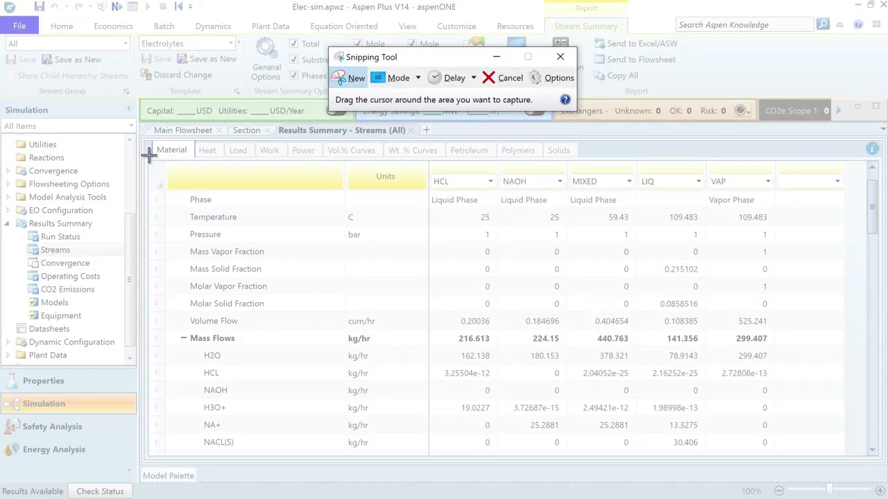
left_click_drag(147, 161, 810, 452)
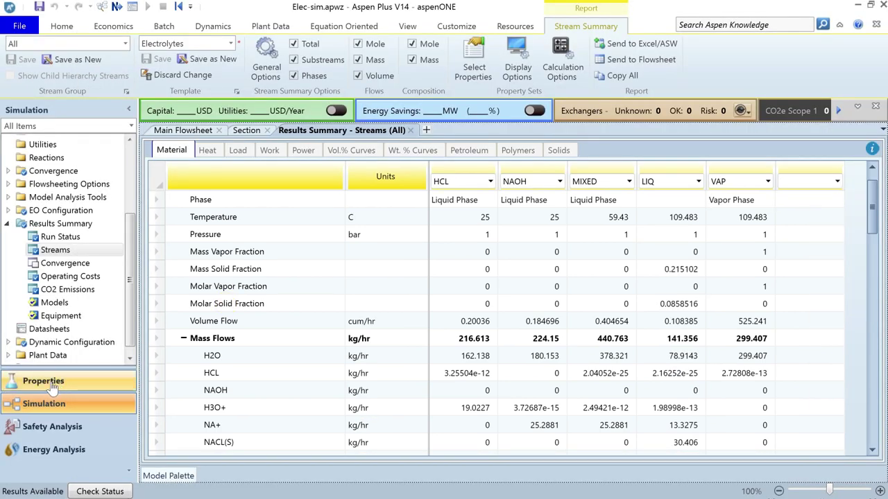
Delete the GLOBAL chemistry set from the Properties environment and confirm the deletion.
left_click(43, 381)
double_click(39, 254)
left_click(43, 267)
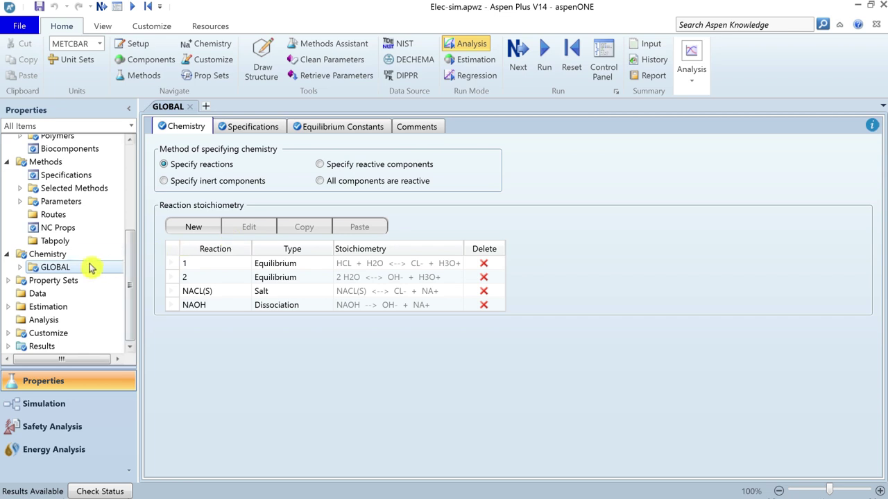
right_click(65, 268)
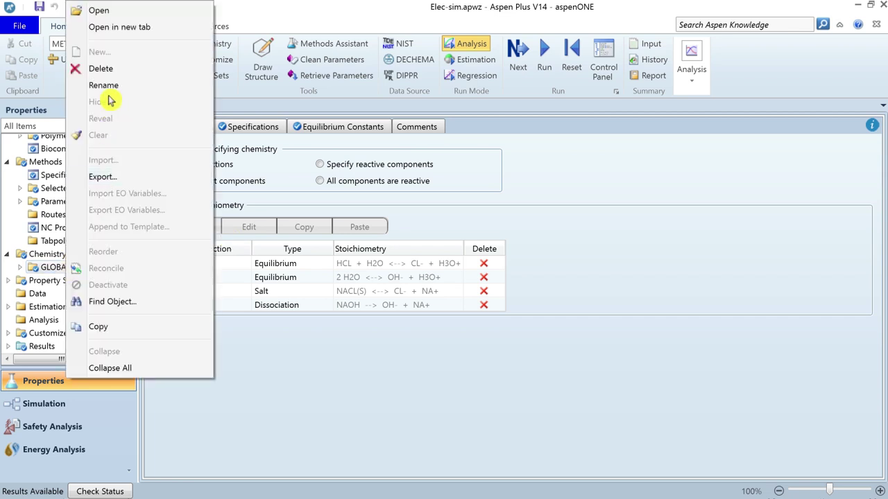
left_click(105, 68)
left_click(544, 283)
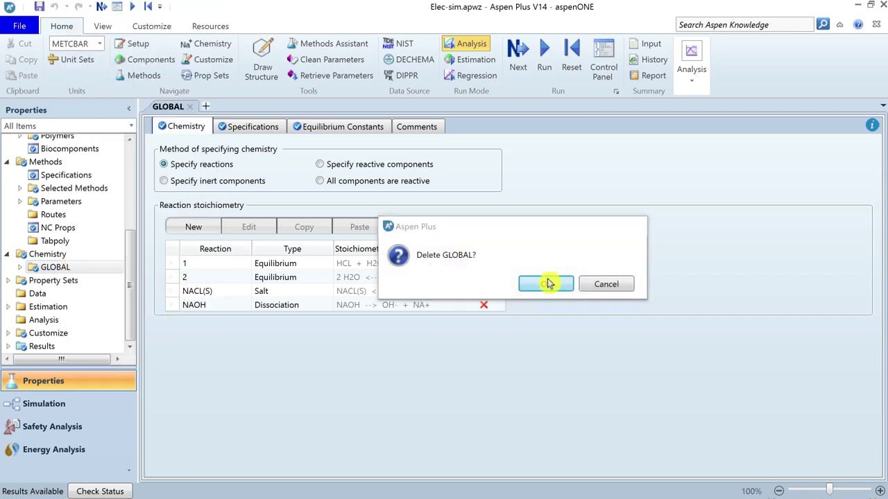
Check the component specifications, rerun the properties, and run the flowsheet simulation again without the chemistry.
scroll(125, 181, "up", 2)
left_click(73, 167)
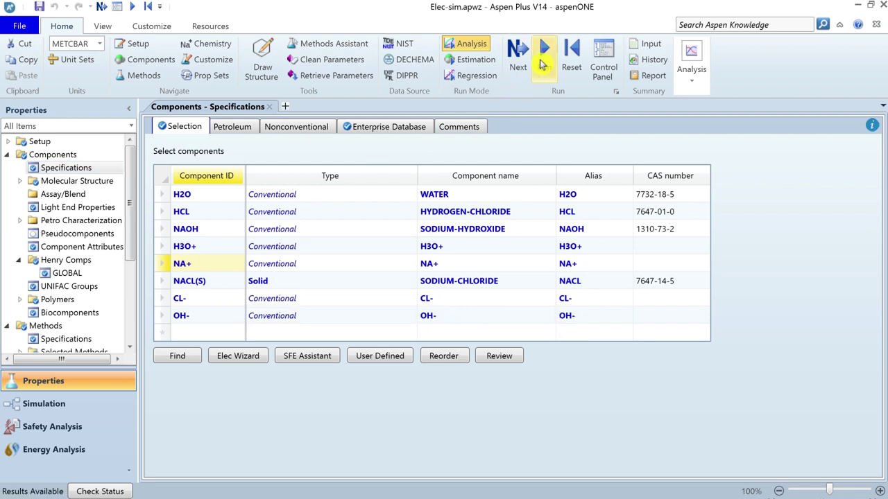
left_click(541, 56)
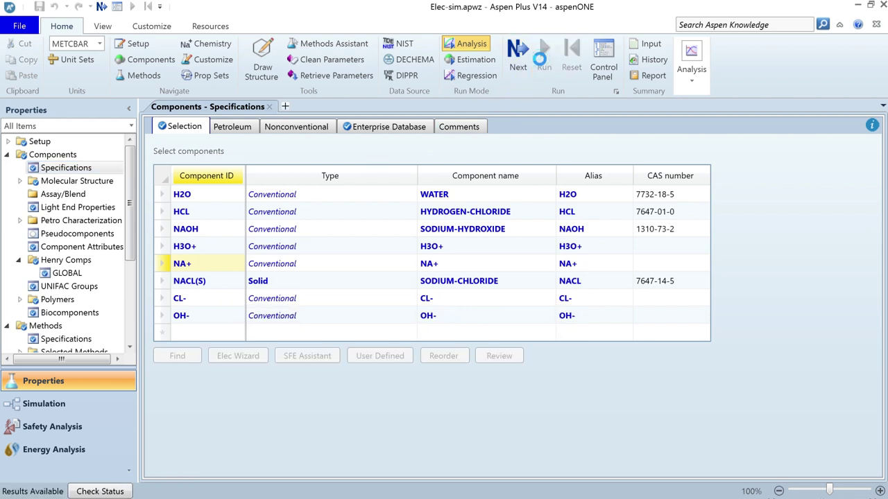
left_click(52, 408)
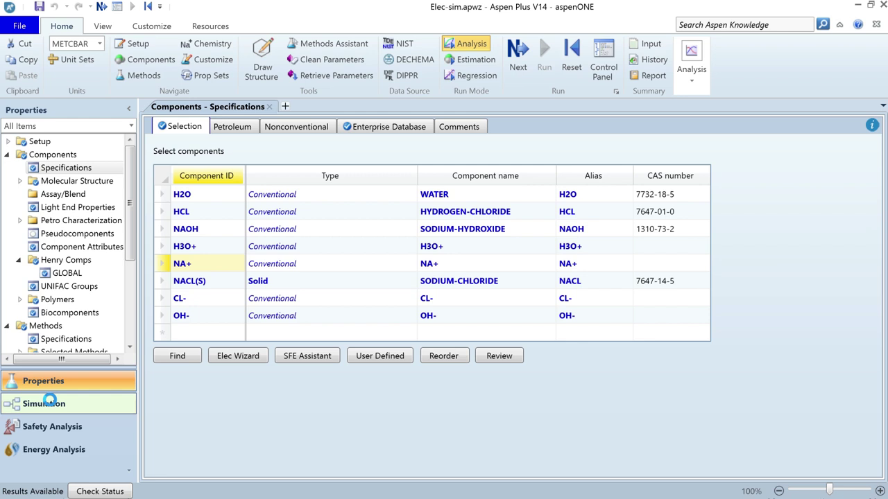
left_click(147, 6)
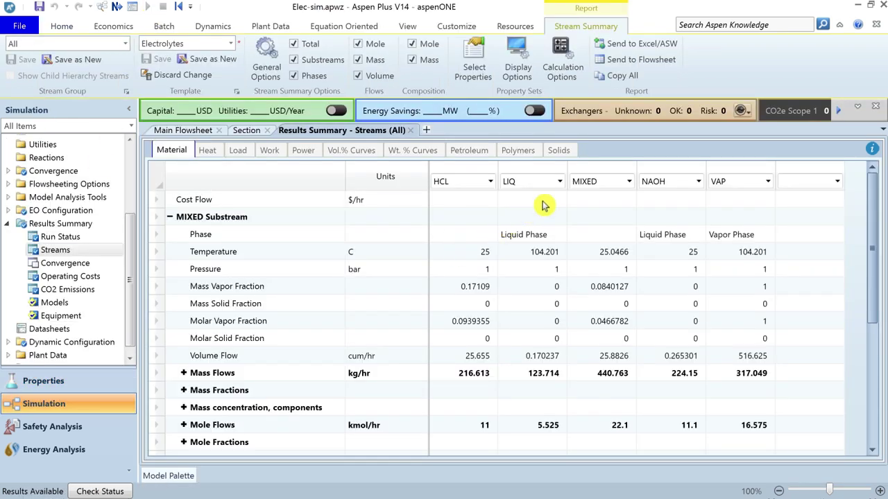
Reorder the stream result columns as HCL, NAOH, MIXED, LIQ, VAP and expand the Mass Flows group.
left_click(559, 182)
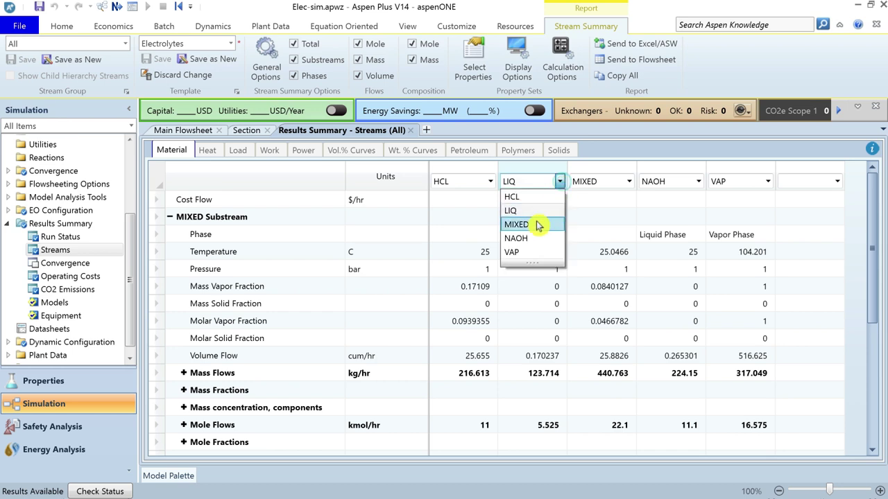
left_click(518, 235)
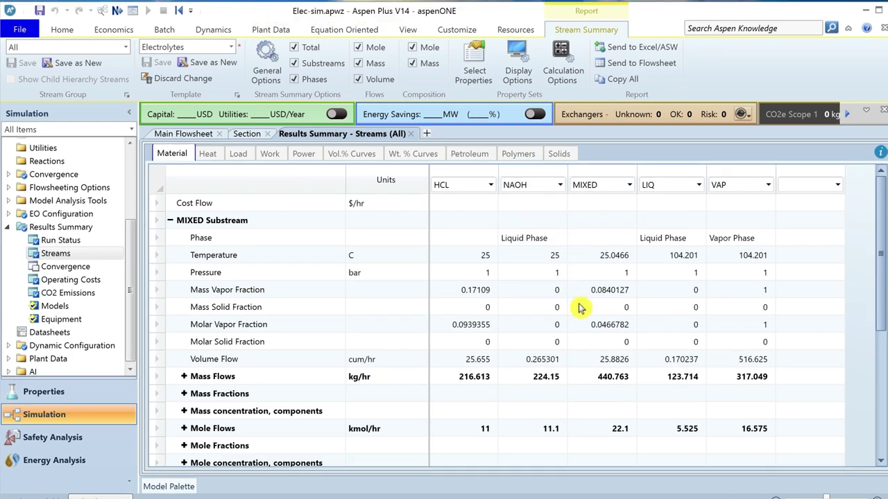
left_click(184, 377)
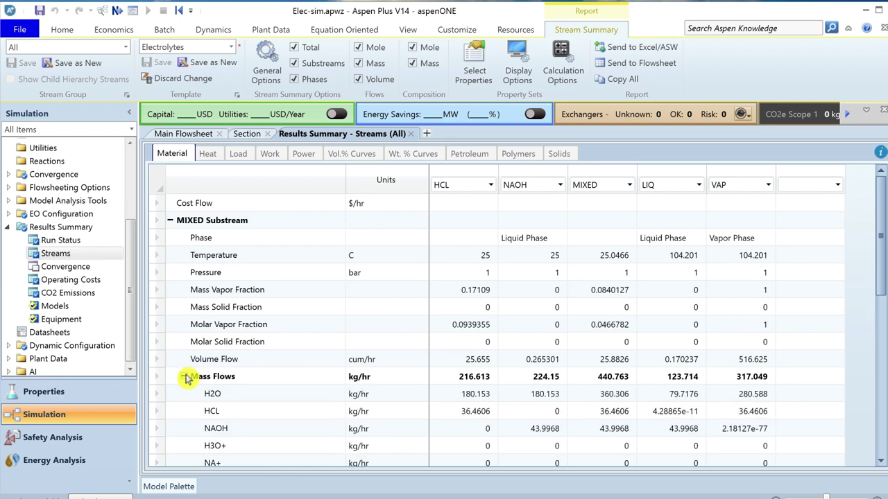
Switch to the Snipping Tool capture and highlight the MIXED and LIQ temperatures to compare them with the new results.
key("alt+Tab")
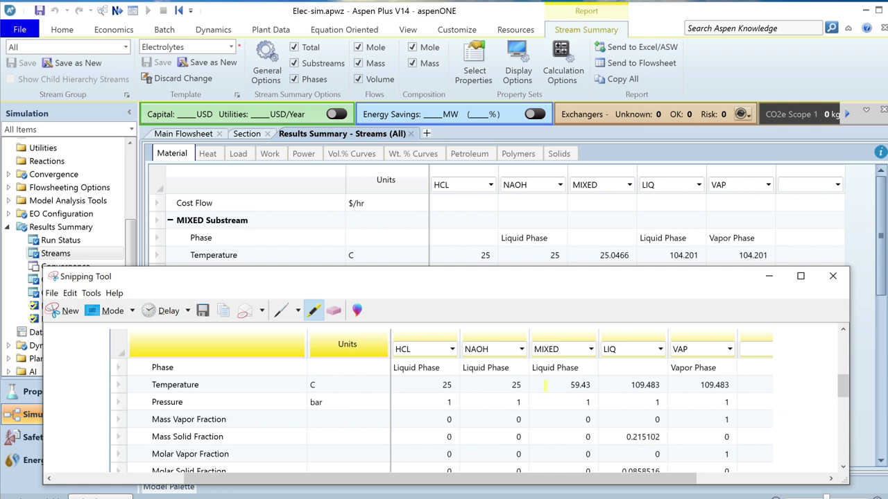
left_click_drag(558, 387, 588, 386)
left_click_drag(633, 386, 660, 386)
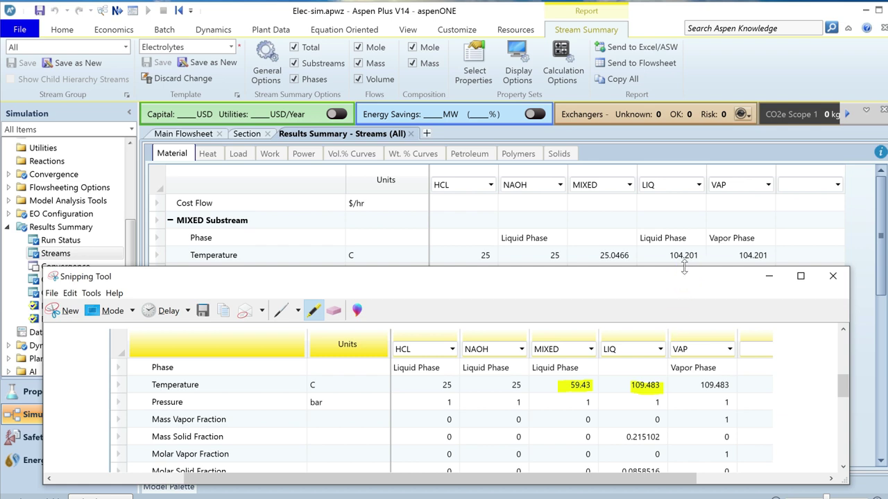
left_click_drag(672, 275, 705, 76)
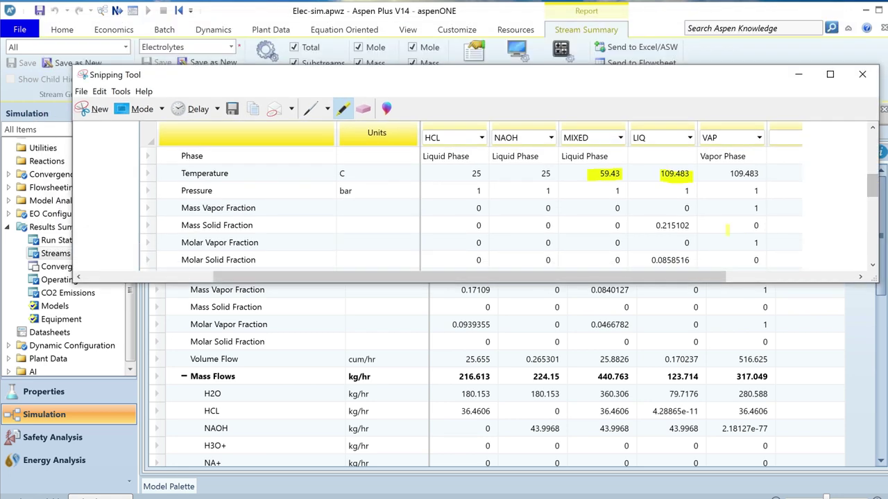
In the capture, highlight the LIQ molar solid fraction, the Vapor Fraction label and the HCL molar vapor fraction for comparison.
left_click_drag(652, 260, 690, 256)
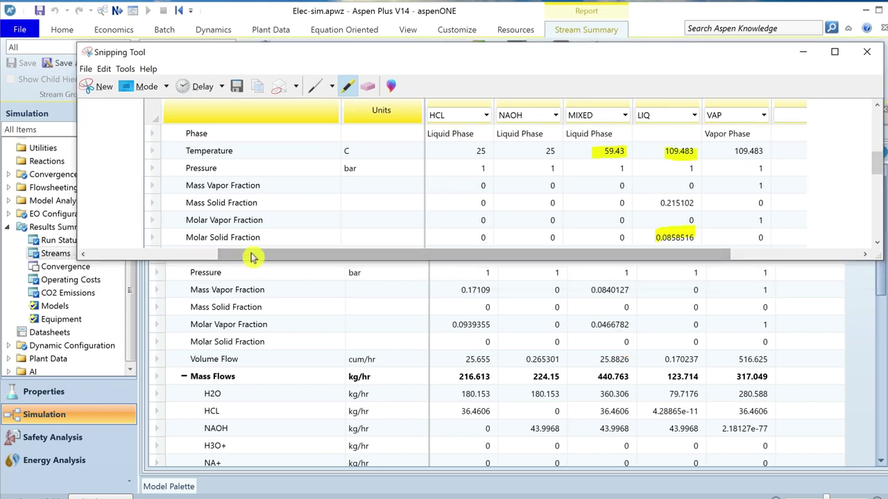
left_click_drag(208, 221, 270, 221)
left_click_drag(470, 222, 492, 220)
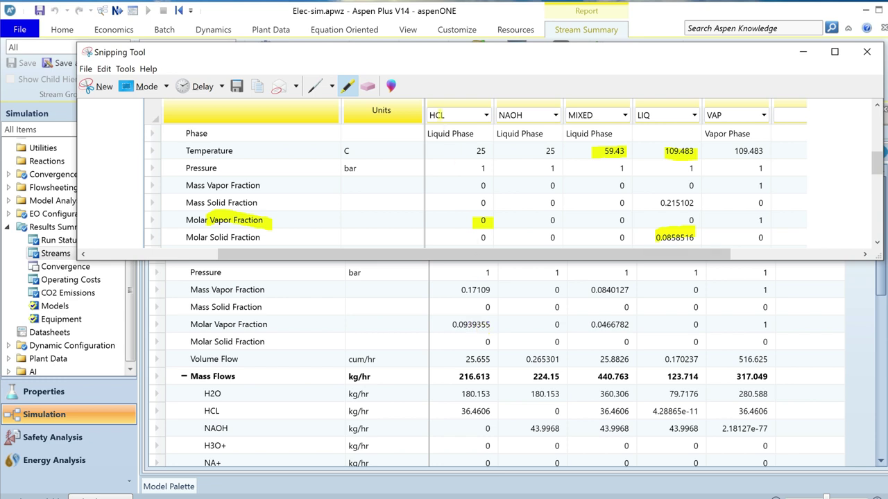
Highlight the total VAP and LIQ mass flows in the capture to compare them with the new mass flows.
mouse_move(882, 173)
left_mouse_down()
mouse_move(881, 193)
mouse_move(878, 174)
left_mouse_up()
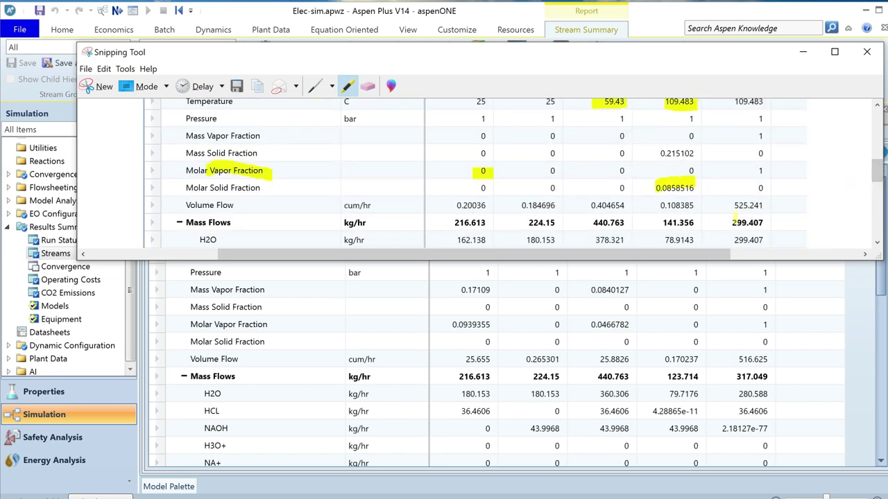
left_click_drag(733, 222, 766, 223)
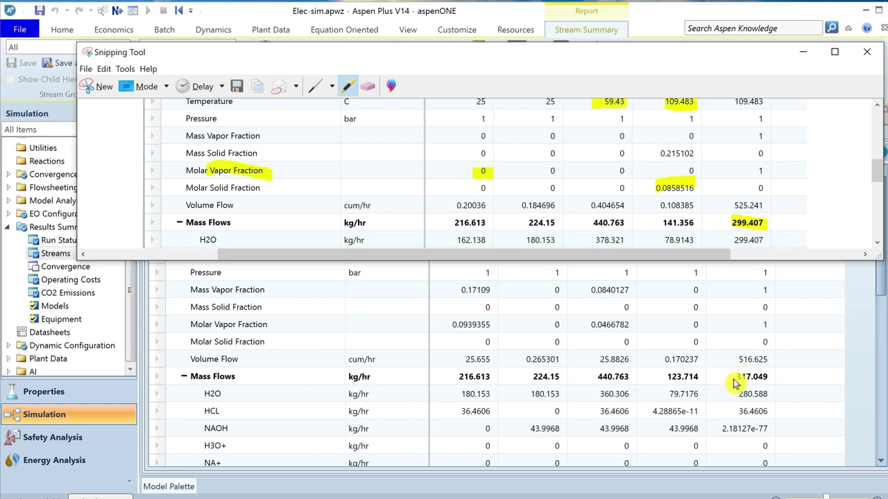
left_click_drag(694, 222, 661, 221)
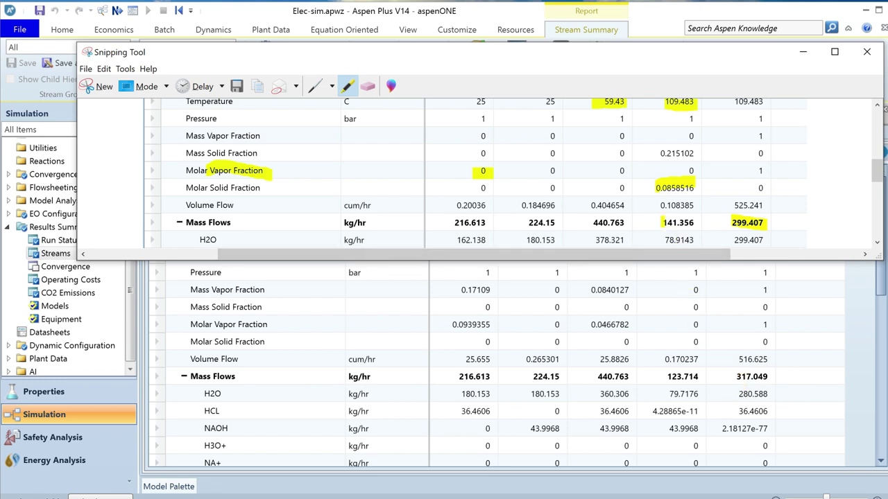